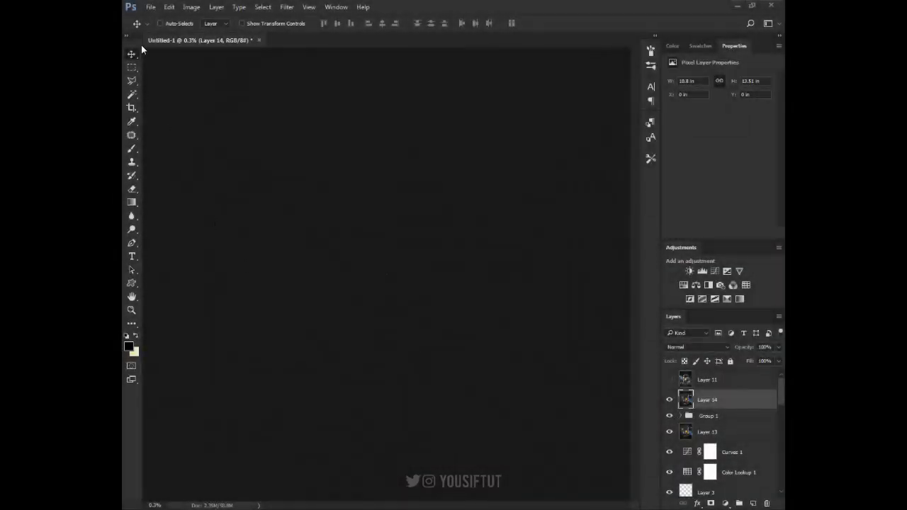
# Step: Create a new 1080×1350 blank document for the gauntlet
pyautogui.click(151, 7)
pyautogui.click(155, 19)
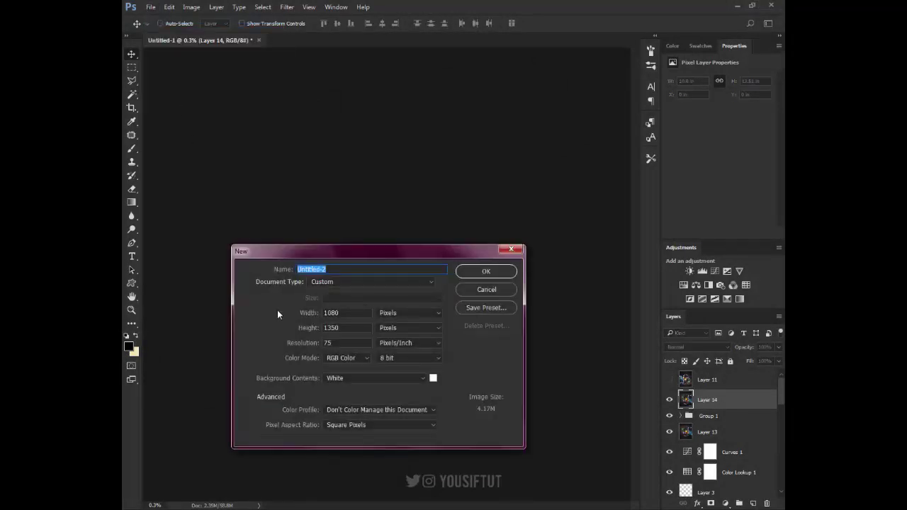
pyautogui.click(344, 313)
pyautogui.doubleClick(349, 328)
pyautogui.click(482, 272)
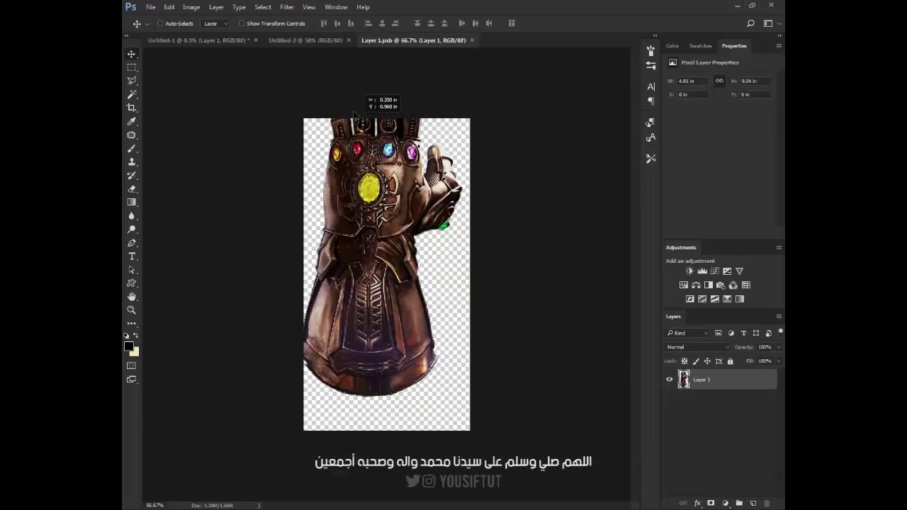
# Step: Delete the gauntlet layer from Untitled-2 and close that document without saving
pyautogui.click(324, 46)
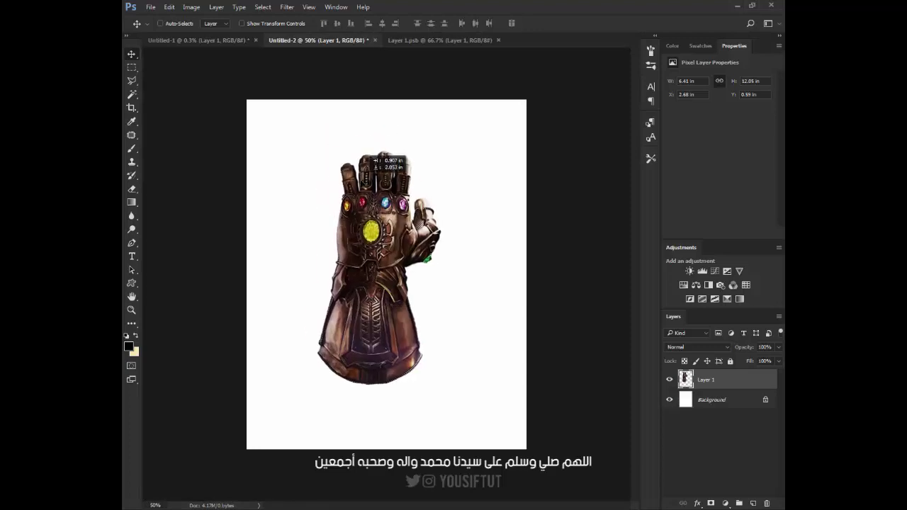
pyautogui.click(288, 7)
pyautogui.click(528, 170)
pyautogui.press('Delete')
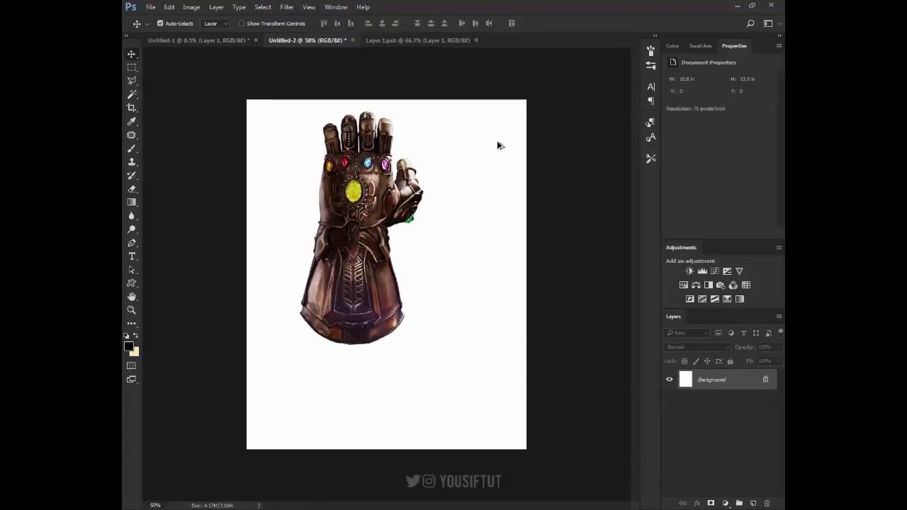
pyautogui.click(344, 40)
pyautogui.press('Tab')
pyautogui.press('Return')
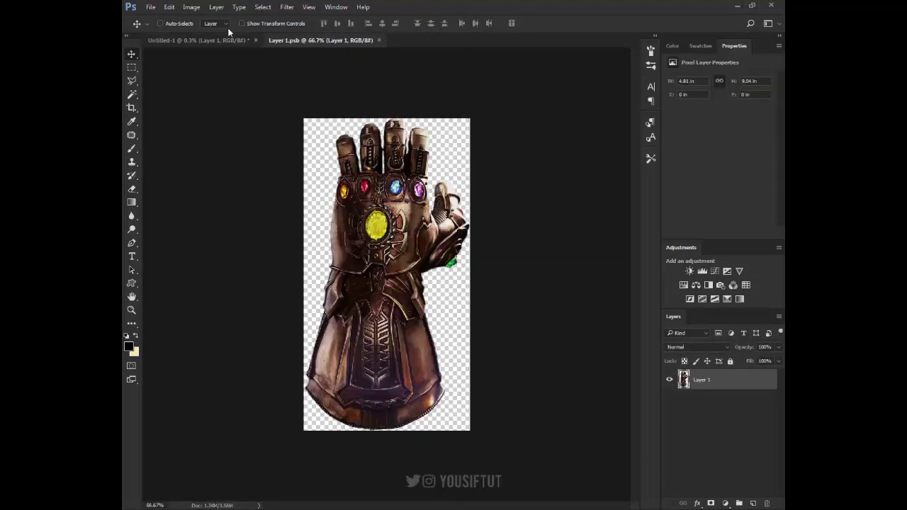
# Step: Create an 800×1000 document and fill its canvas with black
pyautogui.click(151, 7)
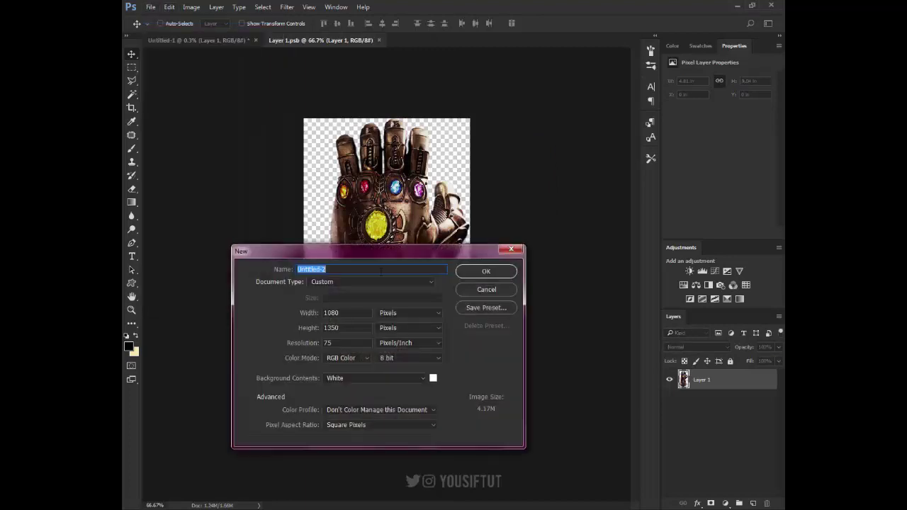
pyautogui.write('800')
pyautogui.press('Tab')
pyautogui.write('1000')
pyautogui.press('Return')
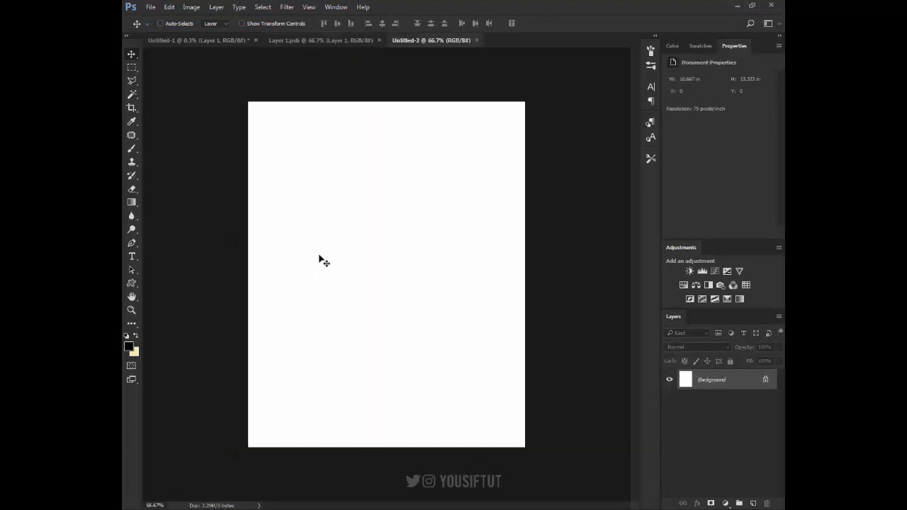
pyautogui.hotkey('alt', 'BackSpace')
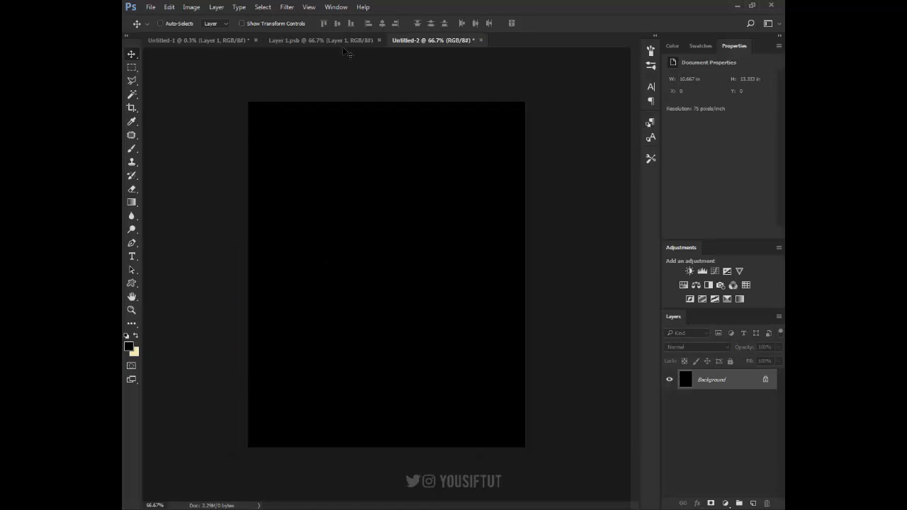
# Step: Bring the gauntlet onto the black canvas and convert it to a smart object
pyautogui.click(341, 41)
pyautogui.moveTo(381, 78)
pyautogui.mouseDown()
pyautogui.moveTo(435, 35)
pyautogui.moveTo(426, 153)
pyautogui.mouseUp()
pyautogui.click(287, 6)
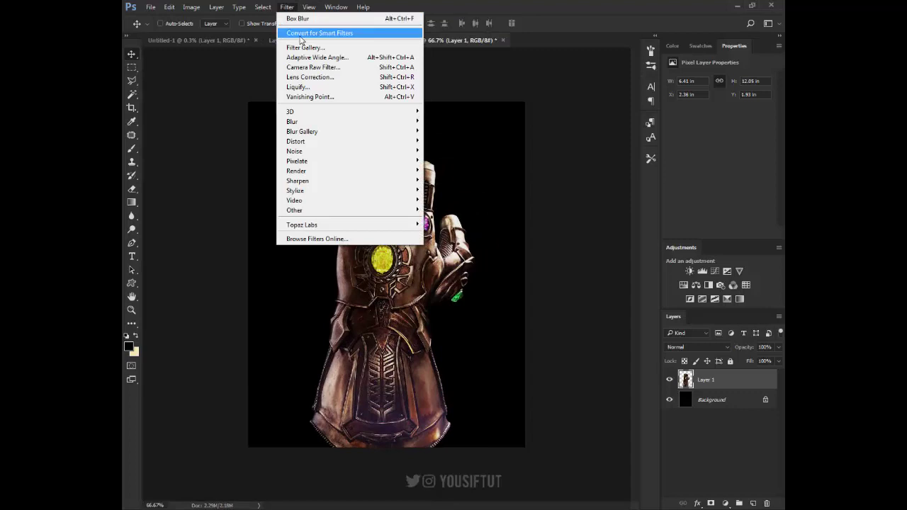
pyautogui.click(323, 33)
# Step: Enlarge the gauntlet, align it to the canvas top and centre, then nudge it down
pyautogui.hotkey('ctrl', 't')
pyautogui.moveTo(476, 463); pyautogui.dragTo(490, 501)
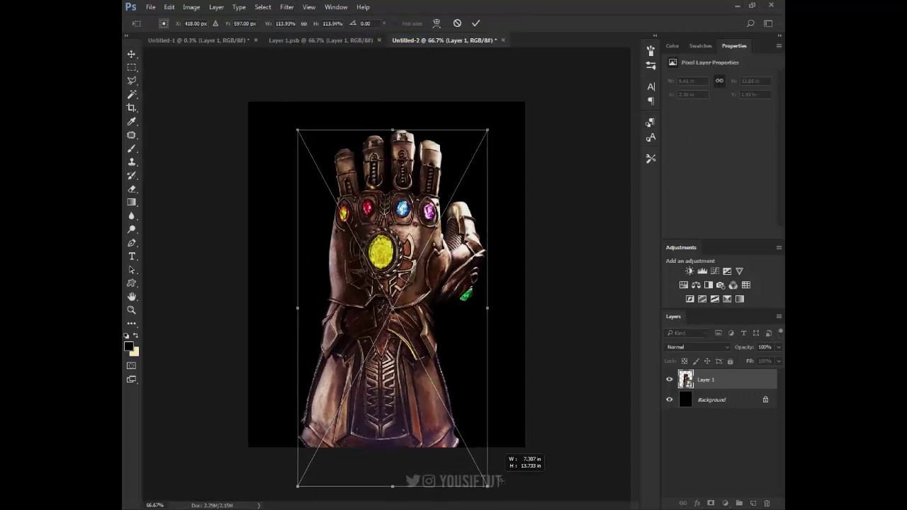
pyautogui.moveTo(490, 166); pyautogui.dragTo(485, 171)
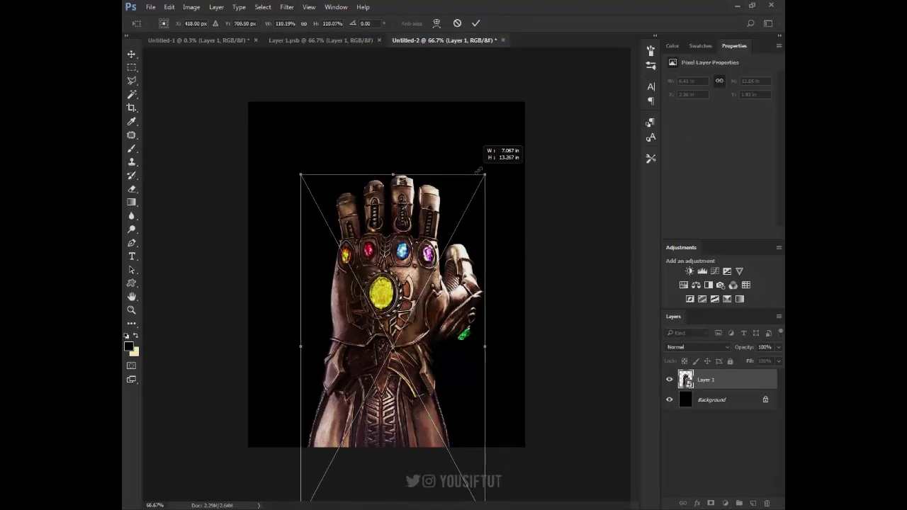
pyautogui.press('Return')
pyautogui.hotkey('ctrl', 'a')
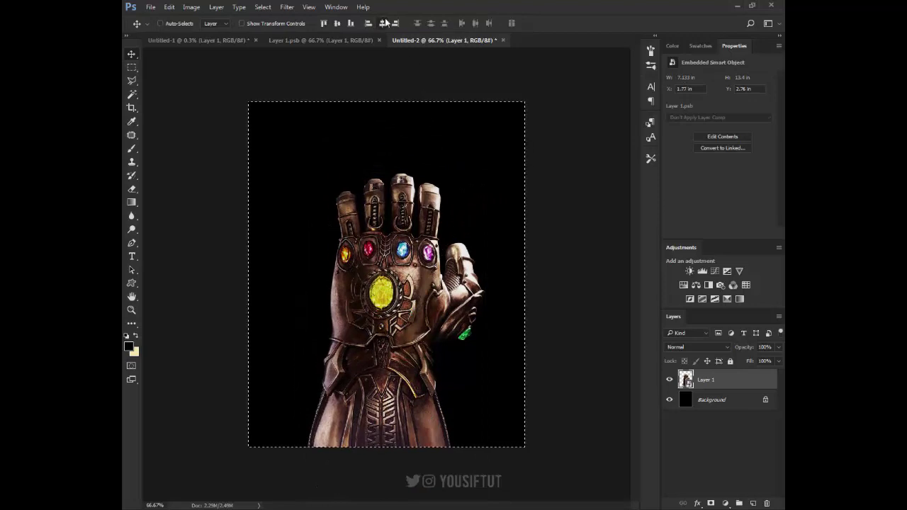
pyautogui.click(382, 22)
pyautogui.click(338, 23)
pyautogui.moveTo(447, 175); pyautogui.dragTo(447, 247)
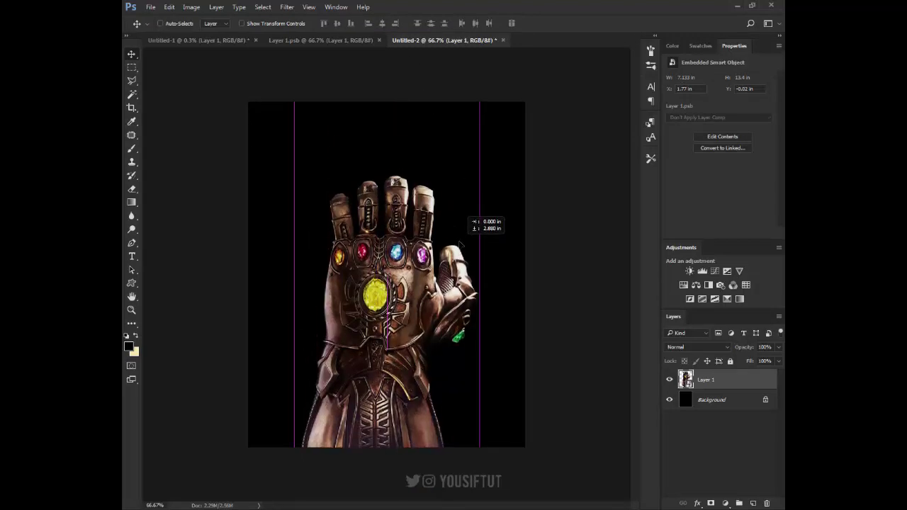
# Step: Add a horizontal guide, reposition and slightly enlarge the gauntlet, then hide the guide
pyautogui.click(688, 400)
pyautogui.hotkey('ctrl', 'r')
pyautogui.moveTo(434, 53); pyautogui.dragTo(436, 278)
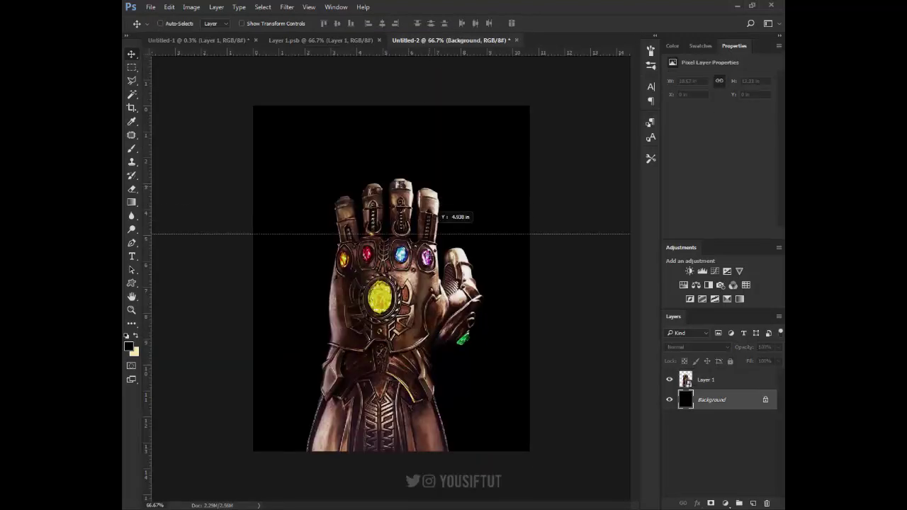
pyautogui.click(702, 381)
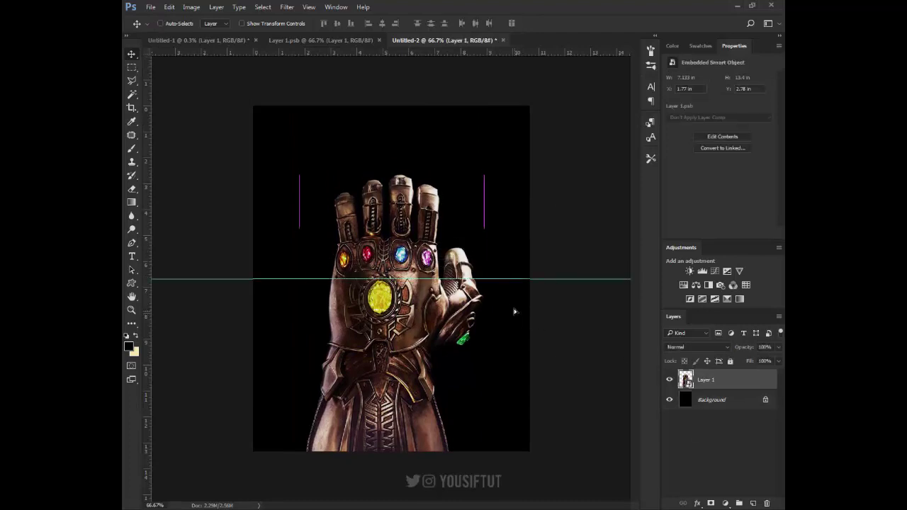
pyautogui.moveTo(513, 310); pyautogui.dragTo(518, 295)
pyautogui.hotkey('ctrl', 't')
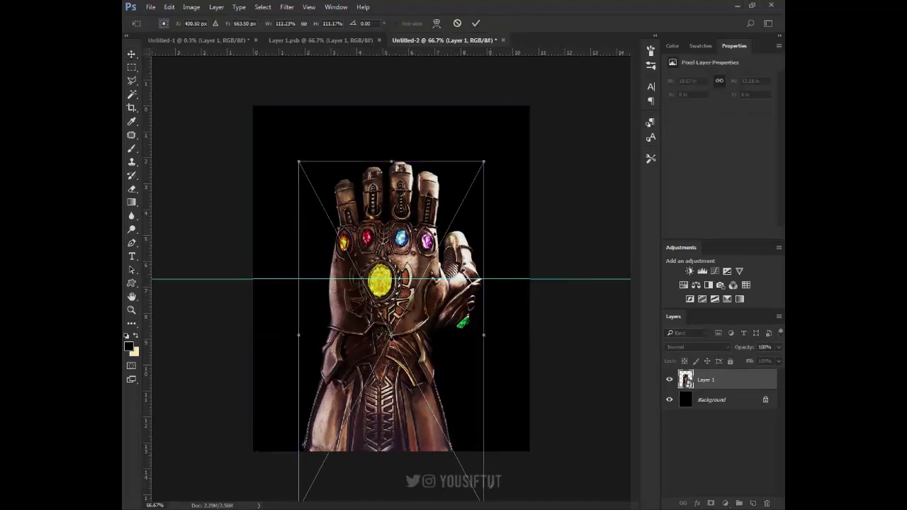
pyautogui.moveTo(484, 160); pyautogui.dragTo(485, 160)
pyautogui.press('Return')
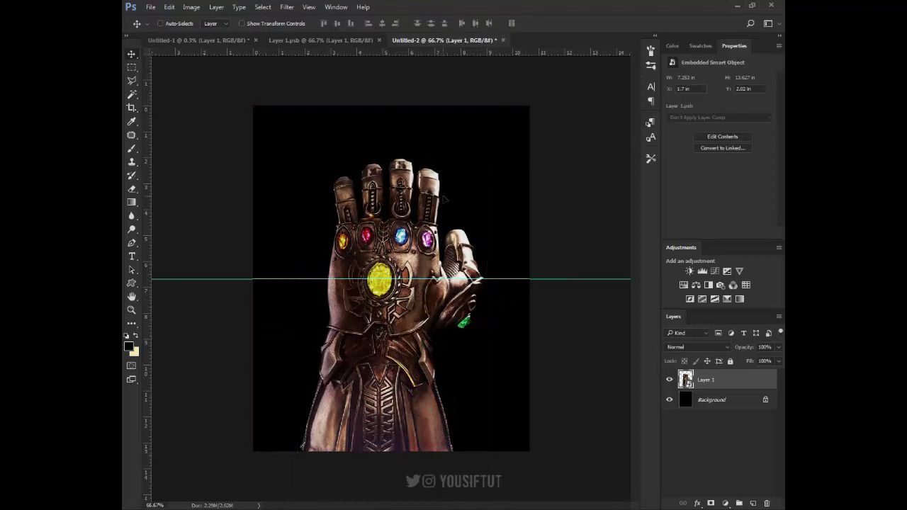
pyautogui.hotkey('ctrl', ';')
# Step: Apply a Sharpen smart filter to the gauntlet and select the Background layer
pyautogui.click(287, 7)
pyautogui.moveTo(298, 180)
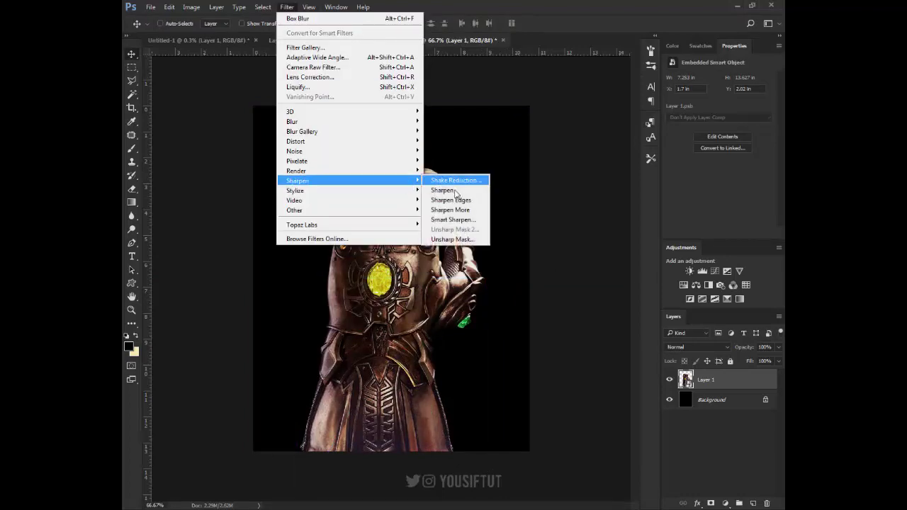
pyautogui.click(454, 189)
pyautogui.click(775, 380)
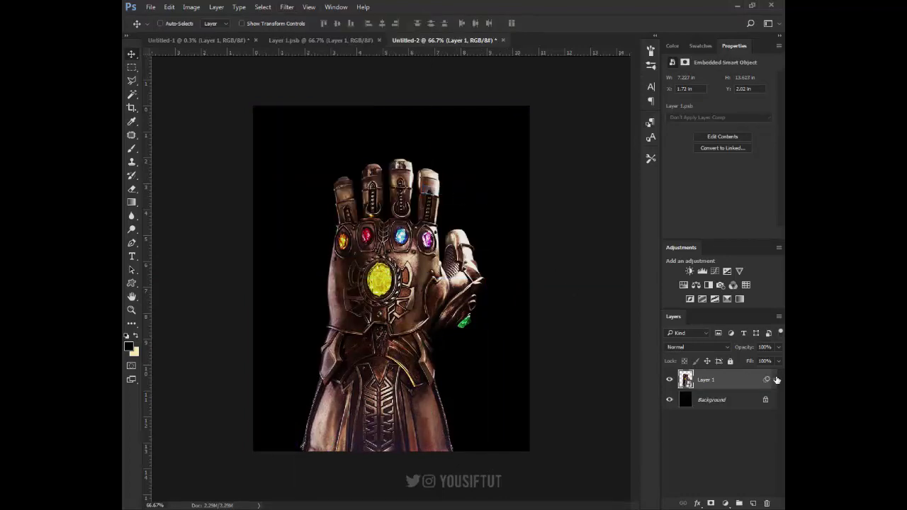
pyautogui.click(735, 404)
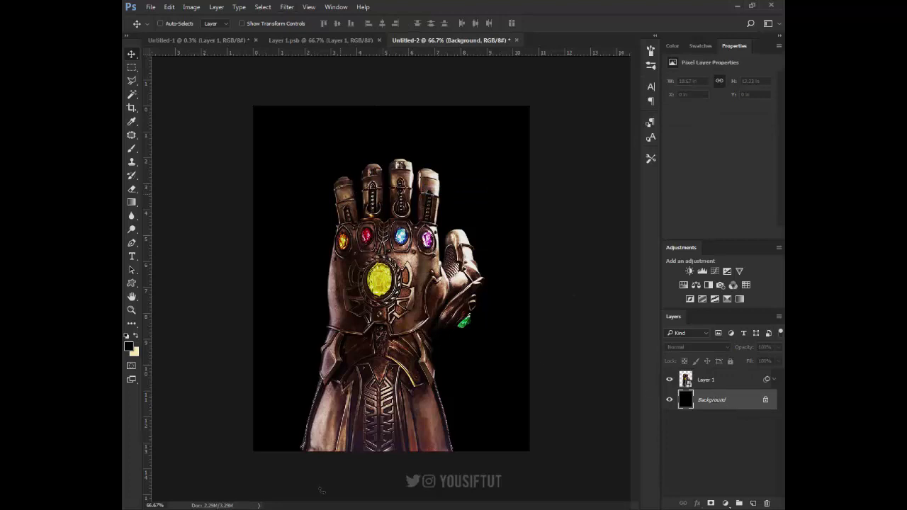
# Step: Scale the warehouse photo to about 85.36% to fill the canvas and shift it slightly left
pyautogui.moveTo(530, 365); pyautogui.dragTo(762, 507)
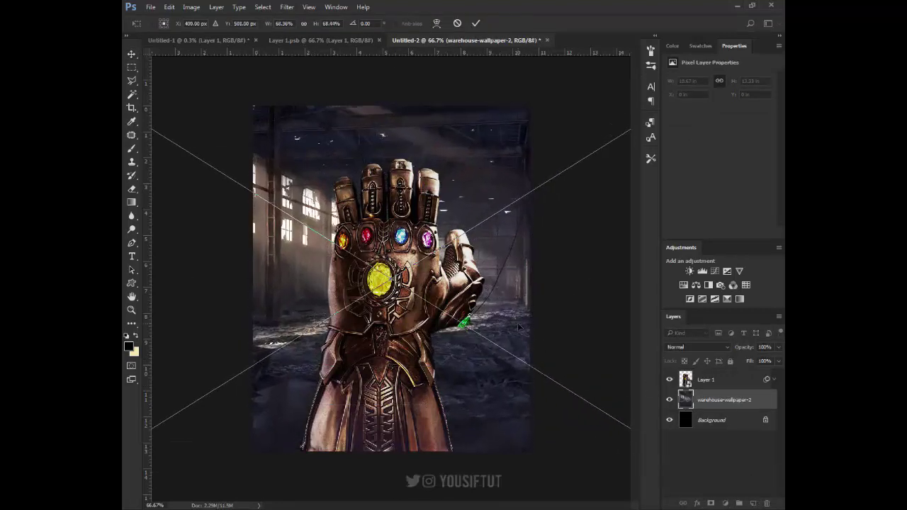
pyautogui.moveTo(267, 25); pyautogui.dragTo(279, 25)
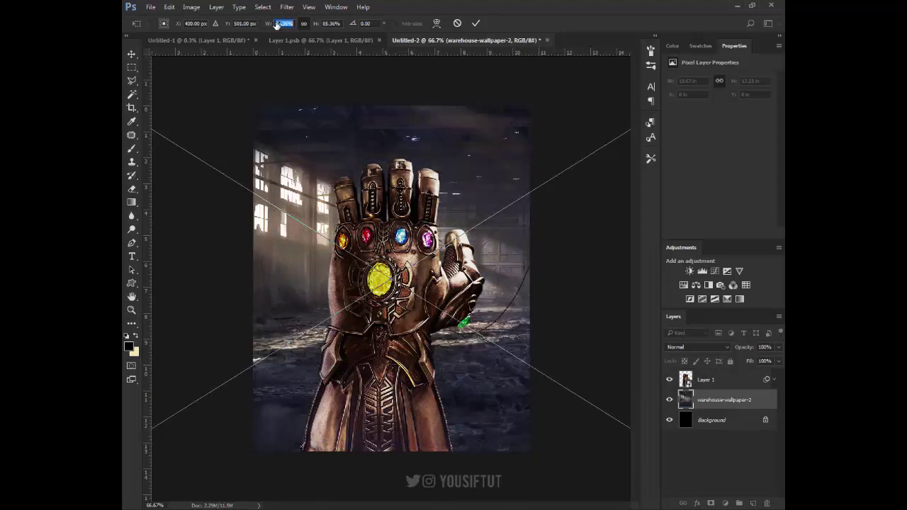
pyautogui.moveTo(465, 265); pyautogui.dragTo(465, 326)
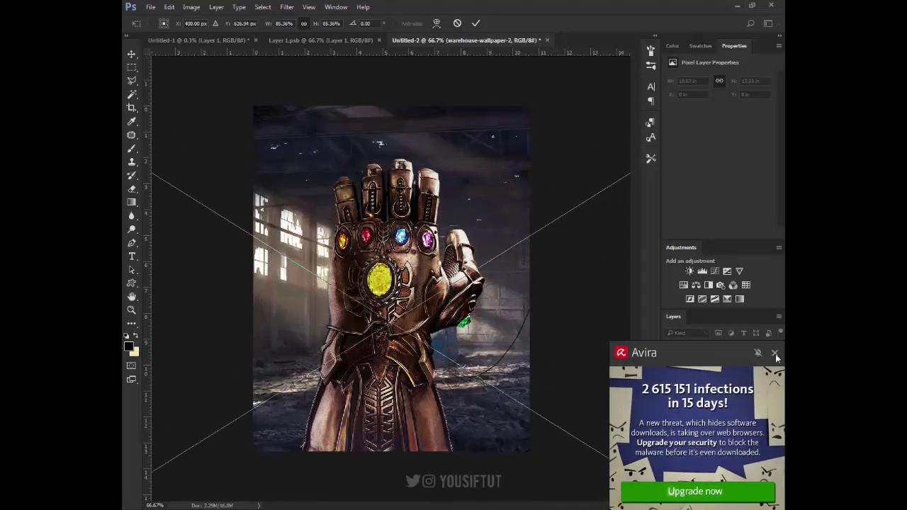
pyautogui.click(775, 355)
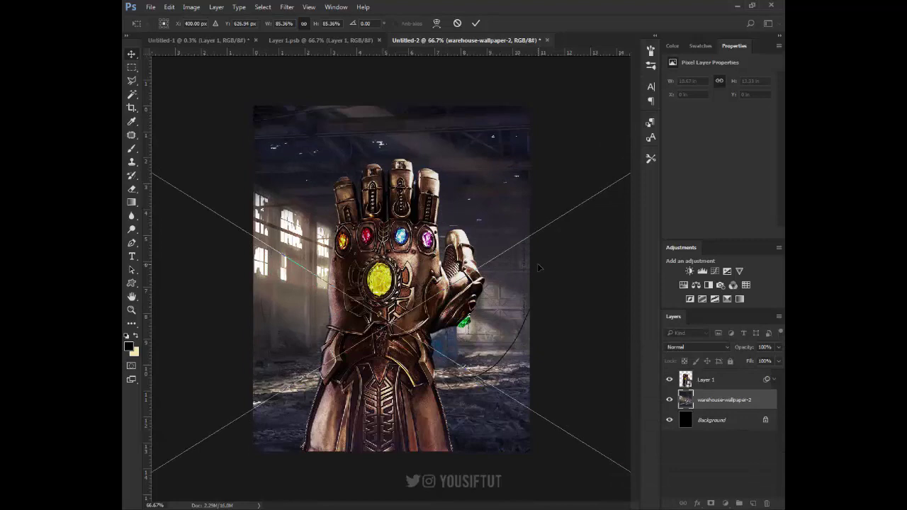
pyautogui.press('Return')
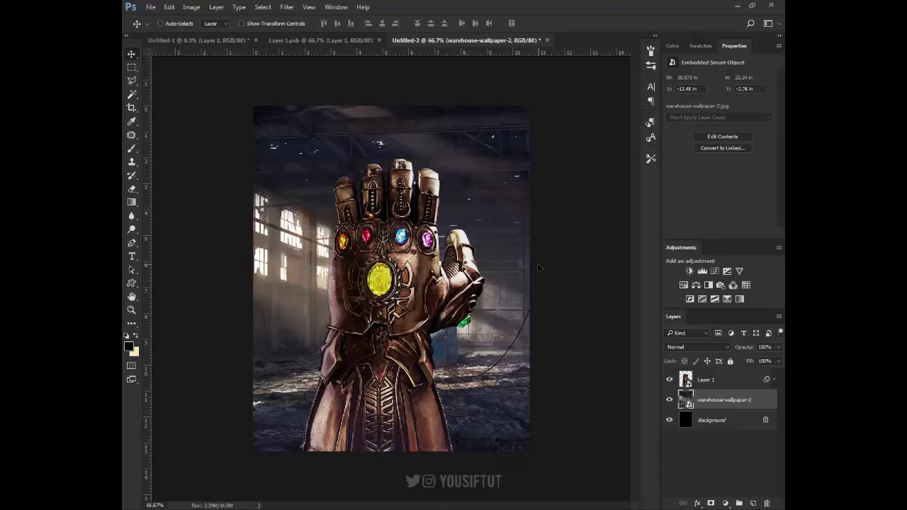
pyautogui.moveTo(545, 285)
pyautogui.mouseDown()
pyautogui.moveTo(496, 286)
pyautogui.moveTo(528, 283)
pyautogui.mouseUp()
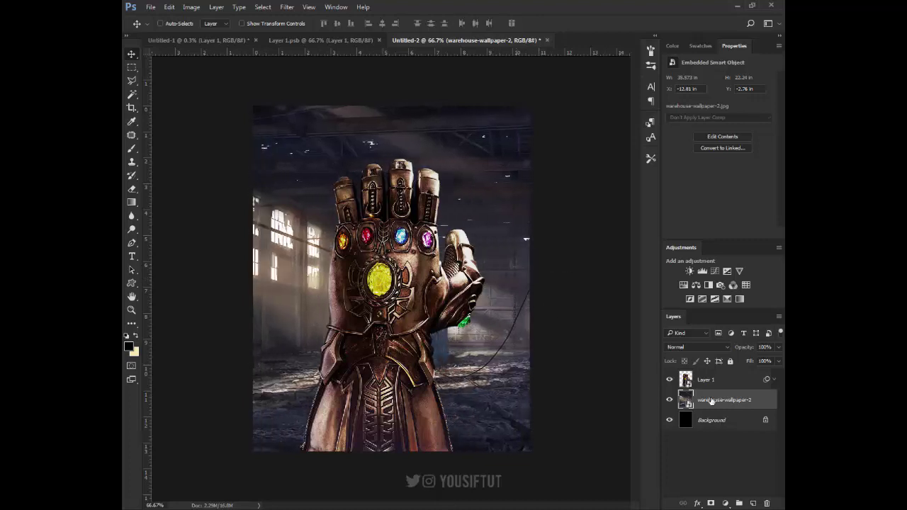
# Step: Darken the scene with a Hue/Saturation adjustment at -37 lightness
pyautogui.click(684, 286)
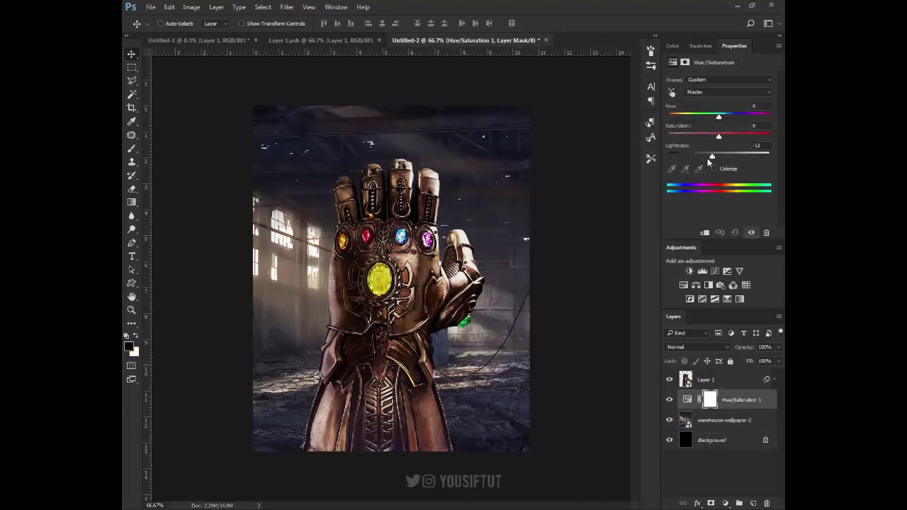
pyautogui.moveTo(719, 156); pyautogui.dragTo(703, 157)
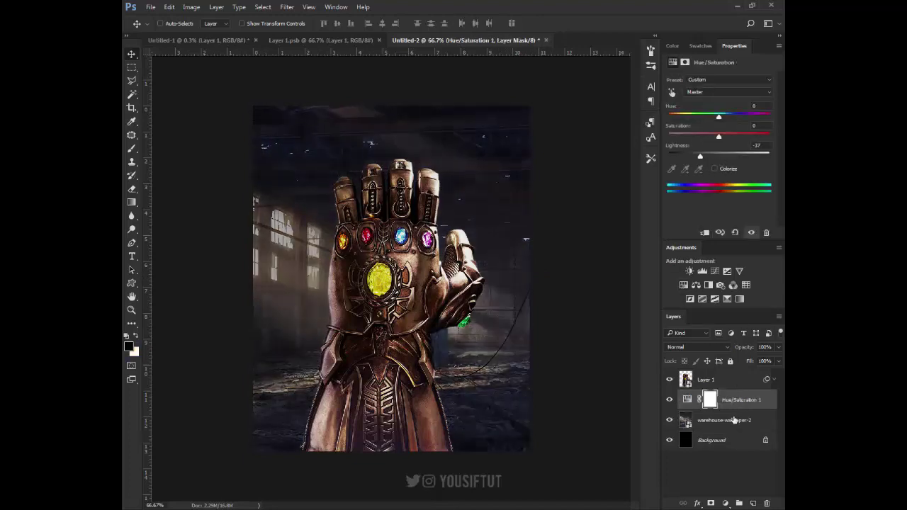
pyautogui.click(734, 421)
# Step: Soften the warehouse photo with a 2.3-pixel Gaussian Blur smart filter
pyautogui.click(286, 7)
pyautogui.click(471, 150)
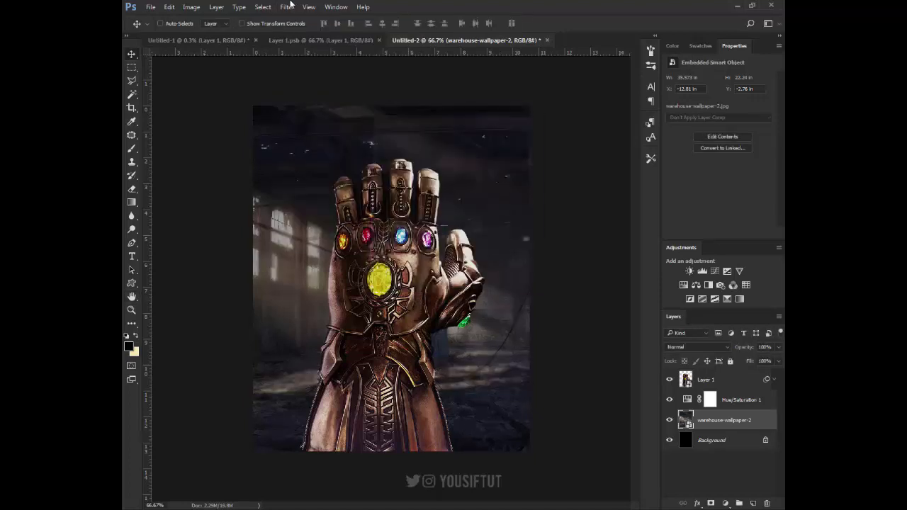
pyautogui.click(287, 6)
pyautogui.click(454, 161)
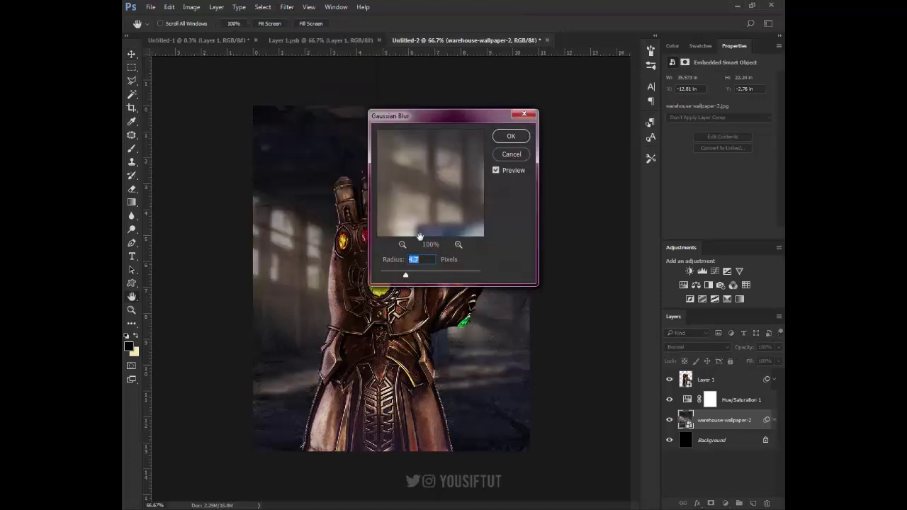
pyautogui.click(395, 275)
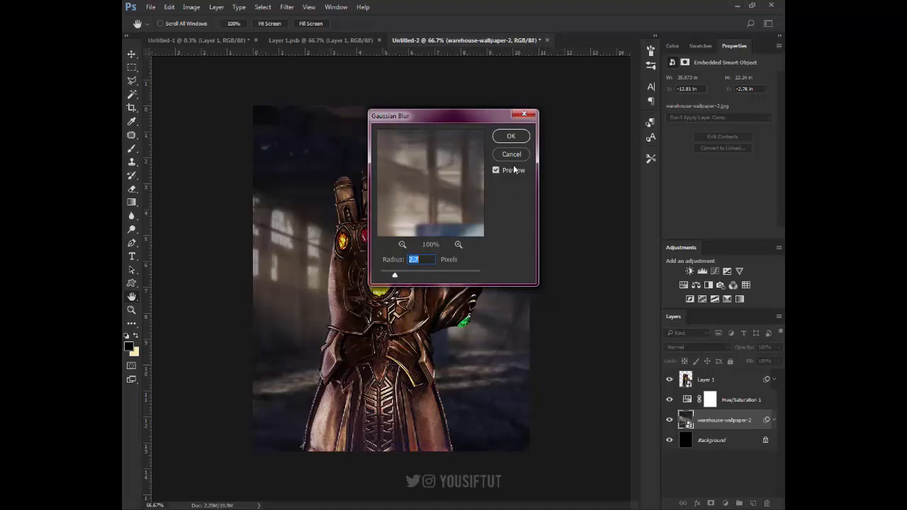
pyautogui.click(512, 136)
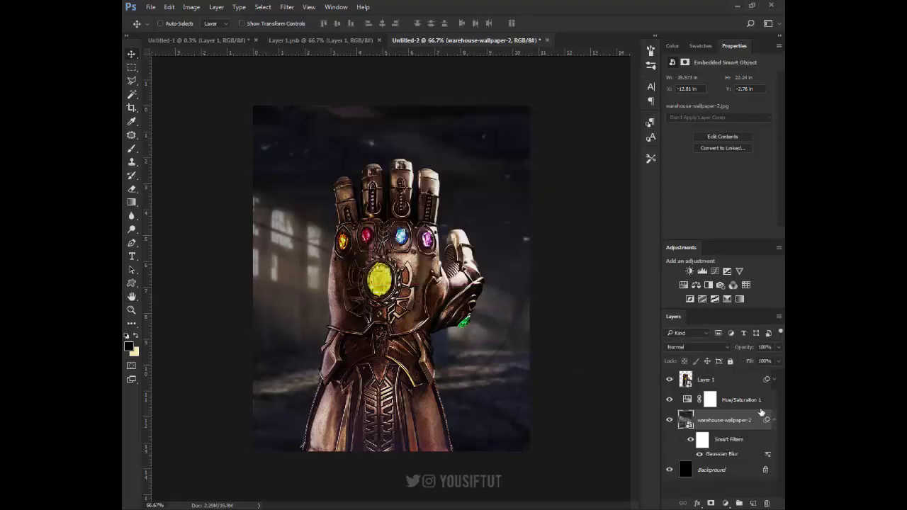
# Step: Paint the Hue/Saturation mask at 63% opacity to relight the left windows, then add Layer 2
pyautogui.click(711, 401)
pyautogui.click(132, 148)
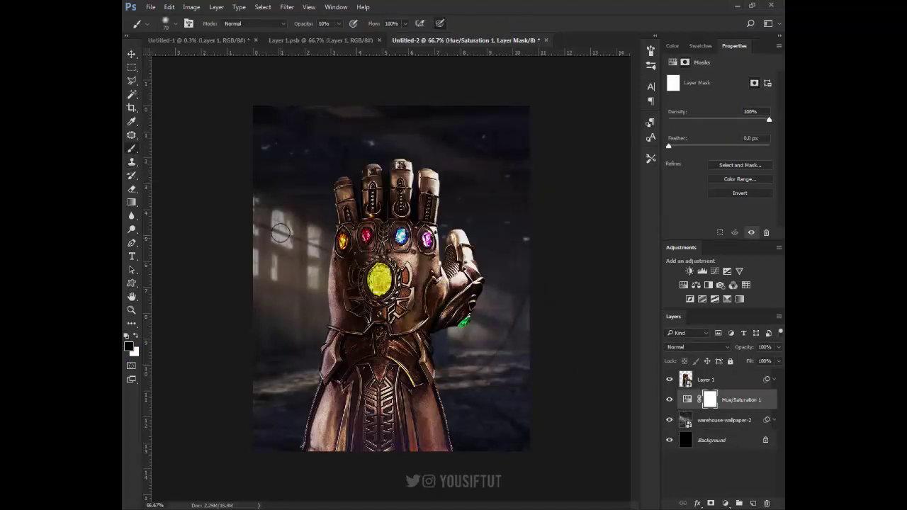
pyautogui.moveTo(307, 24); pyautogui.dragTo(357, 37)
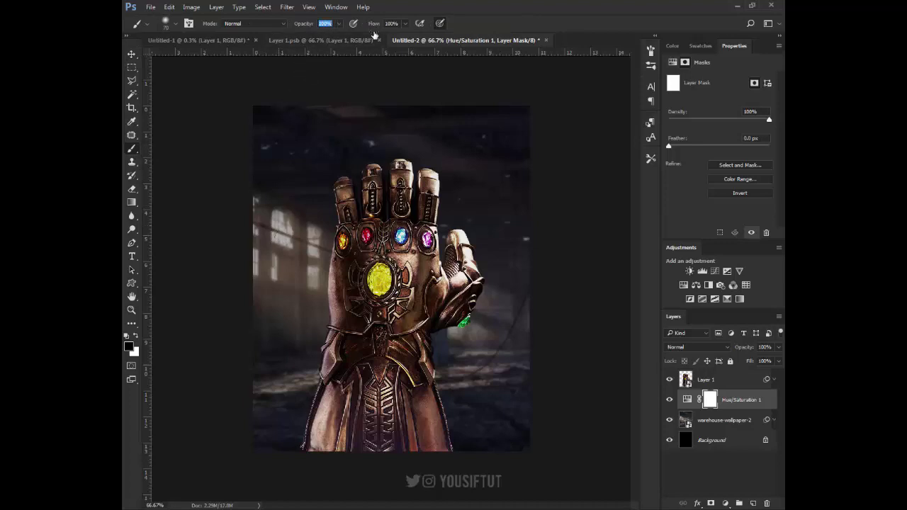
pyautogui.write('63')
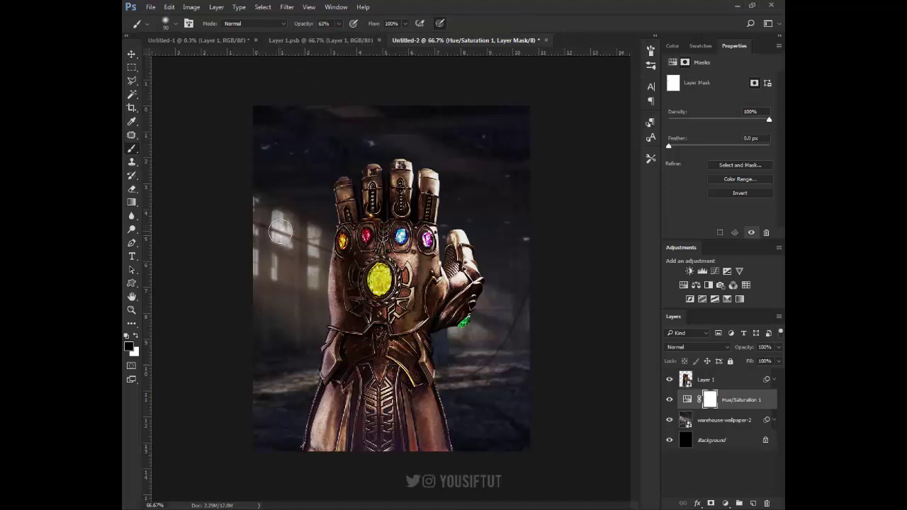
pyautogui.press('[')
pyautogui.press('[')
pyautogui.press('[')
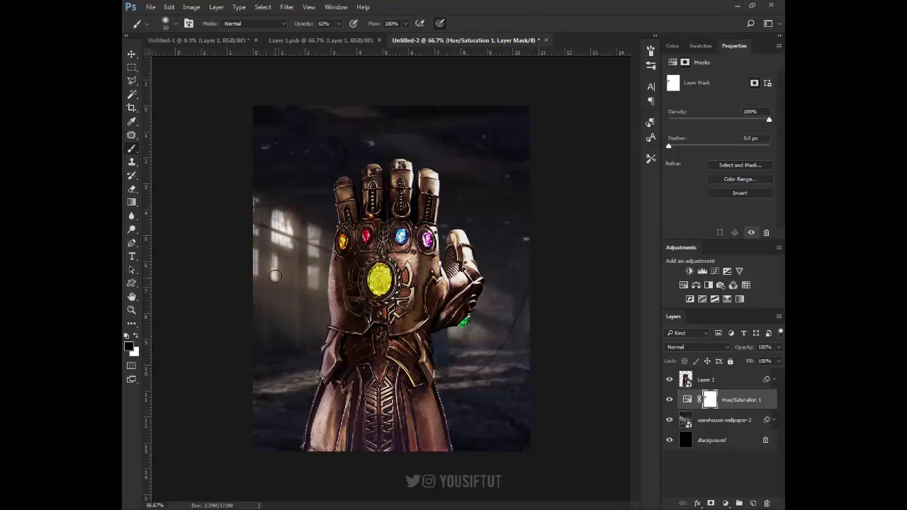
pyautogui.press(']')
pyautogui.press(']')
pyautogui.press(']')
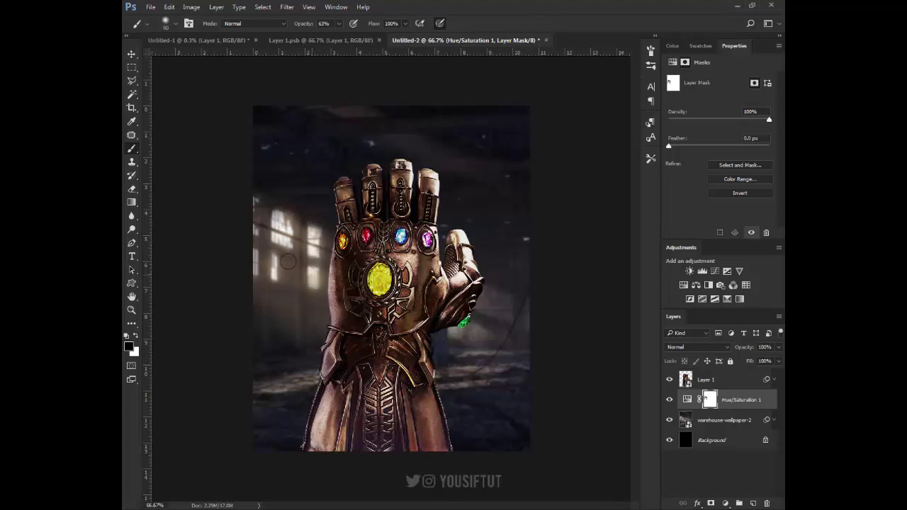
pyautogui.press(']')
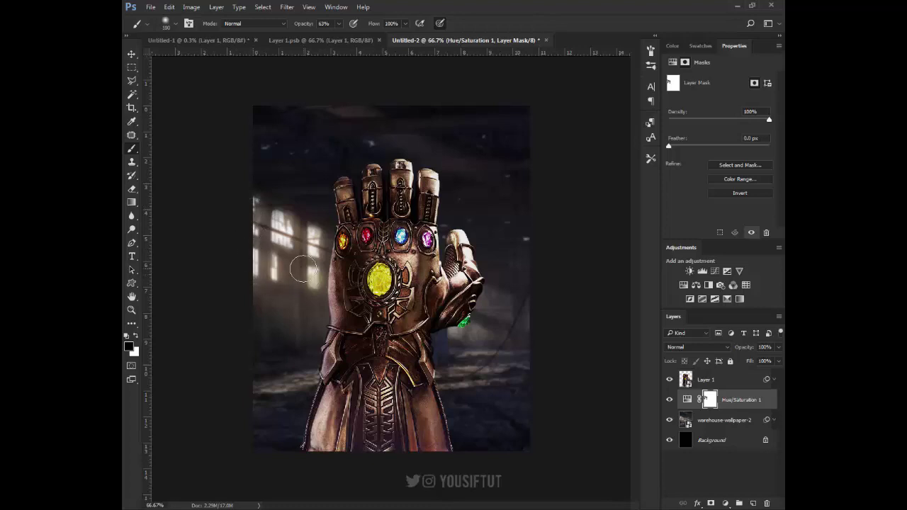
pyautogui.press(']')
pyautogui.press(']')
pyautogui.press(']')
pyautogui.press(']')
pyautogui.press(']')
pyautogui.press(']')
pyautogui.click(308, 258)
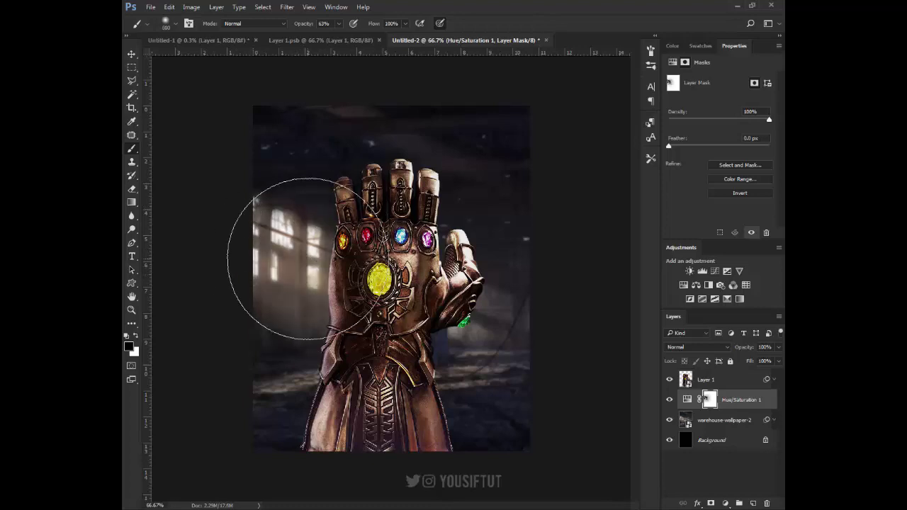
pyautogui.press('v')
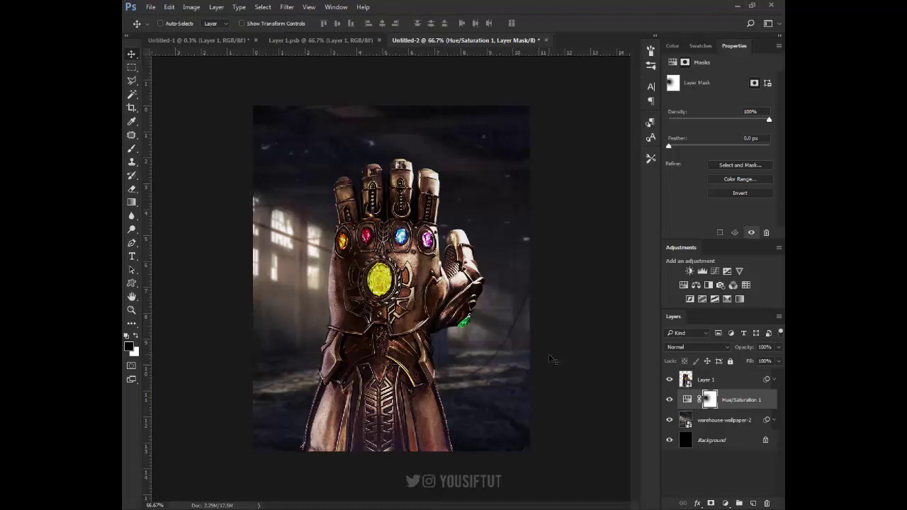
pyautogui.click(753, 503)
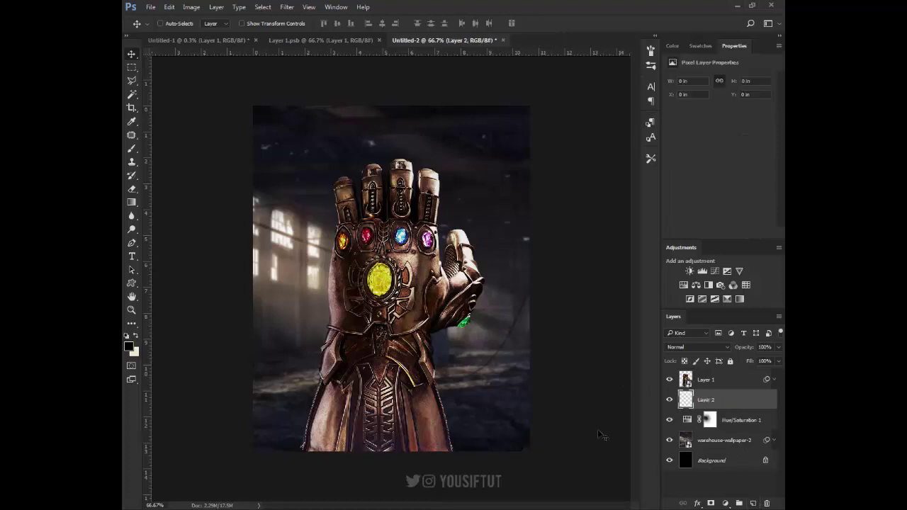
# Step: Shade the bottom of the scene with an upward gradient on Layer 2
pyautogui.press('g')
pyautogui.moveTo(296, 448); pyautogui.dragTo(297, 312)
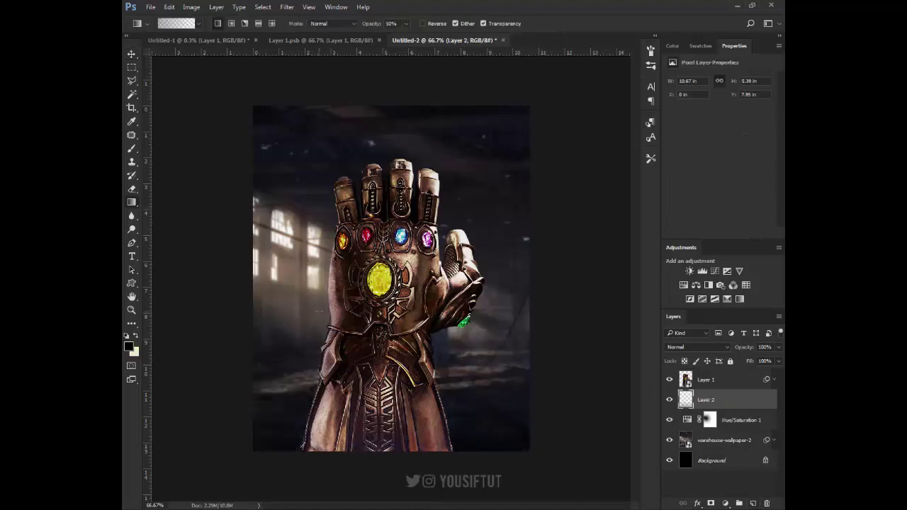
pyautogui.hotkey('ctrl', 'z')
pyautogui.moveTo(305, 451); pyautogui.dragTo(305, 310)
# Step: On new Layer 3, paint brown cloud-brush smoke at 40% opacity along the bottom
pyautogui.click(753, 503)
pyautogui.press('b')
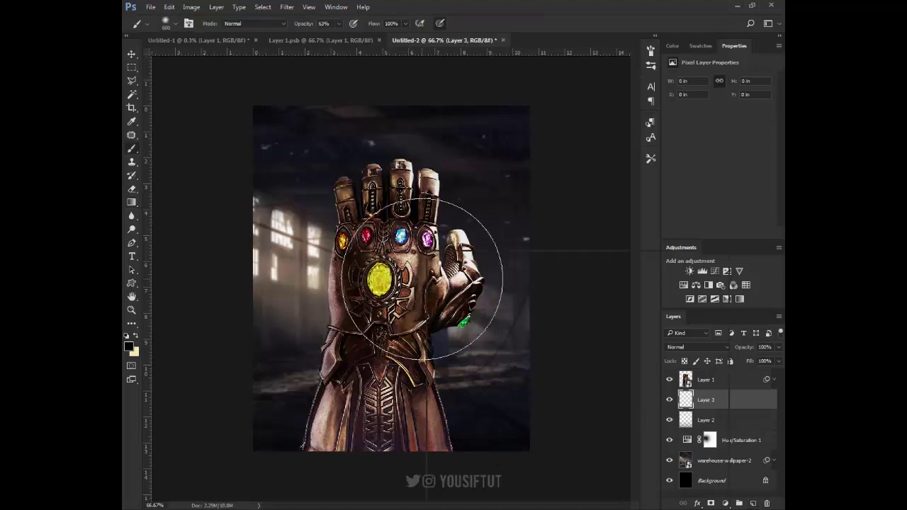
pyautogui.rightClick(422, 280)
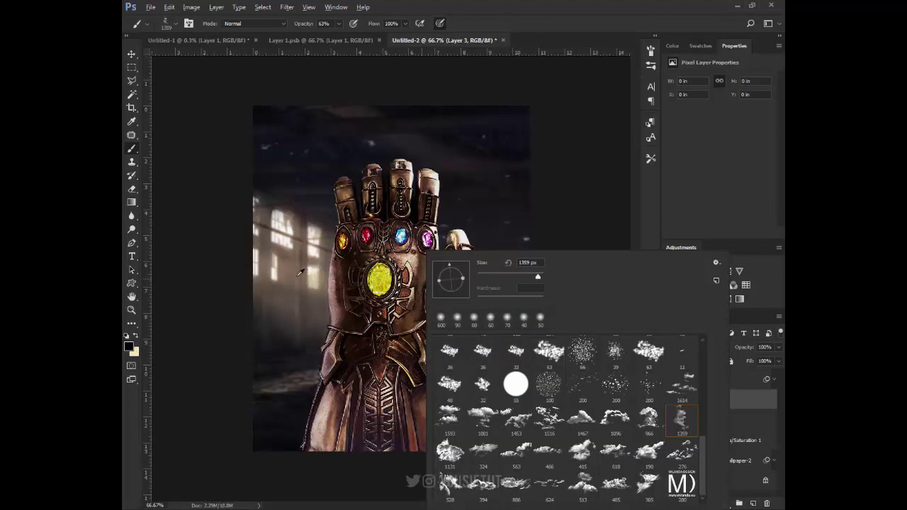
pyautogui.click(300, 271)
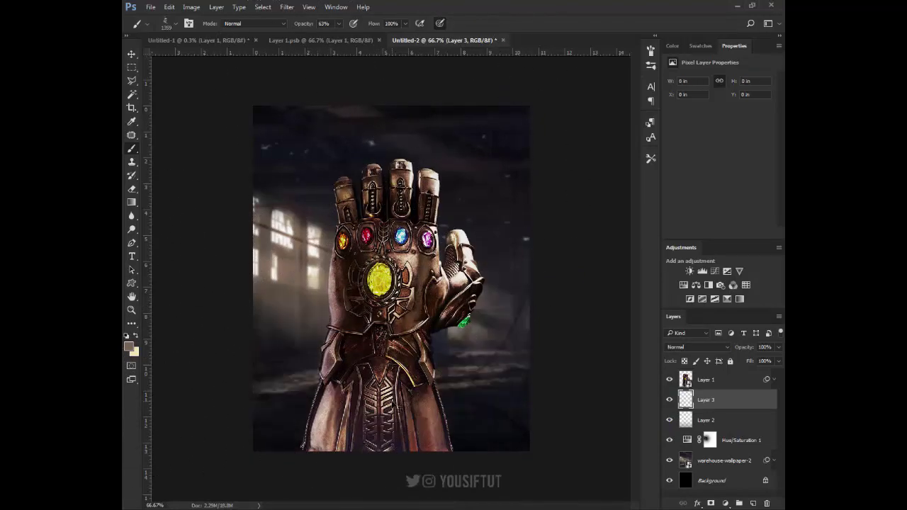
pyautogui.click(303, 27)
pyautogui.click(308, 25)
pyautogui.write('40')
pyautogui.press('Return')
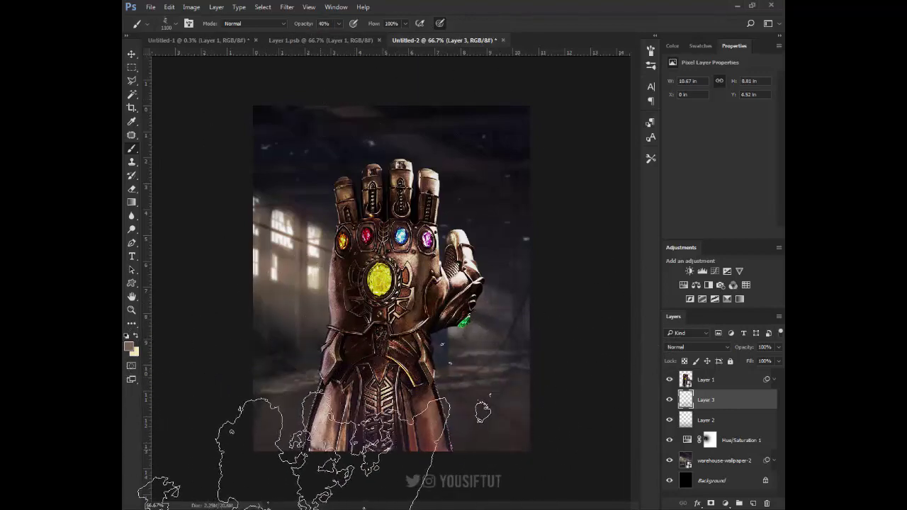
pyautogui.moveTo(244, 420); pyautogui.dragTo(564, 494)
# Step: Paint more smoke over the lower area on a new Layer 4 above the gauntlet
pyautogui.click(743, 387)
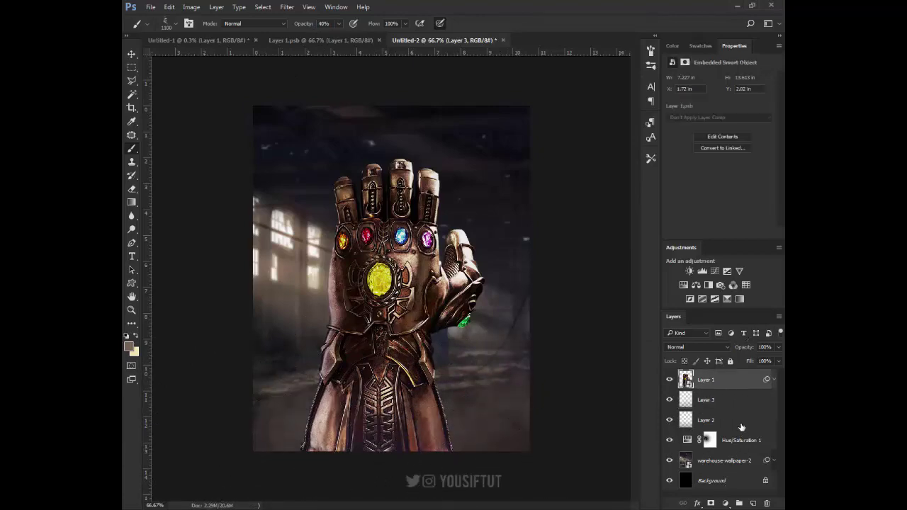
pyautogui.click(754, 504)
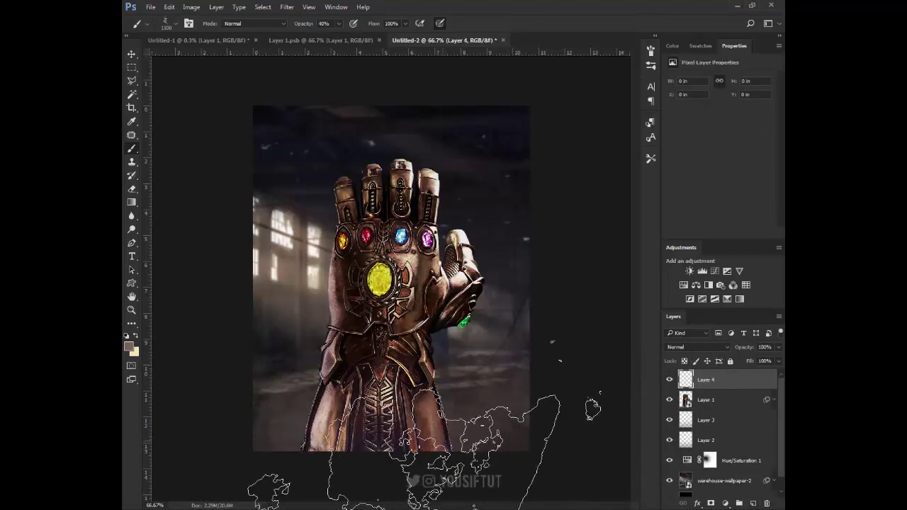
pyautogui.moveTo(414, 482)
pyautogui.mouseDown()
pyautogui.moveTo(390, 454)
pyautogui.moveTo(333, 464)
pyautogui.mouseUp()
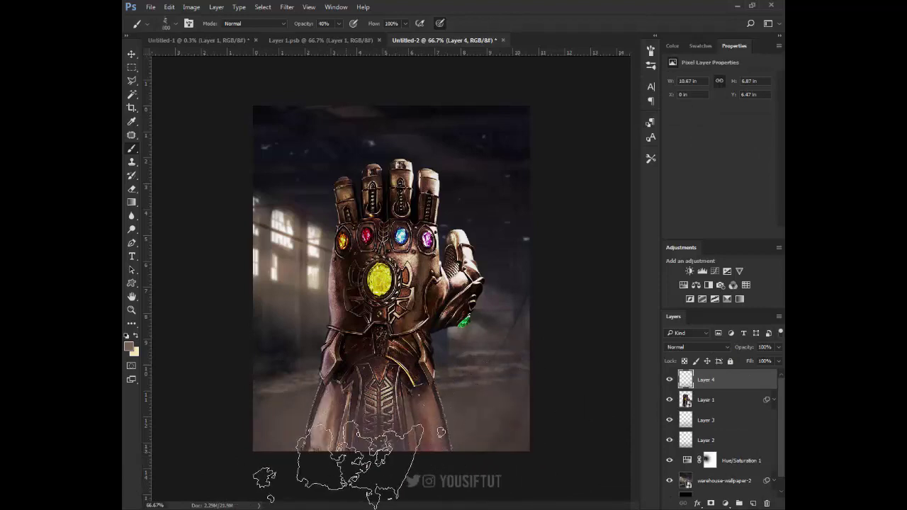
# Step: Paint glowing smoke around the lower arm on a new Color Dodge Layer 5
pyautogui.click(753, 503)
pyautogui.click(711, 348)
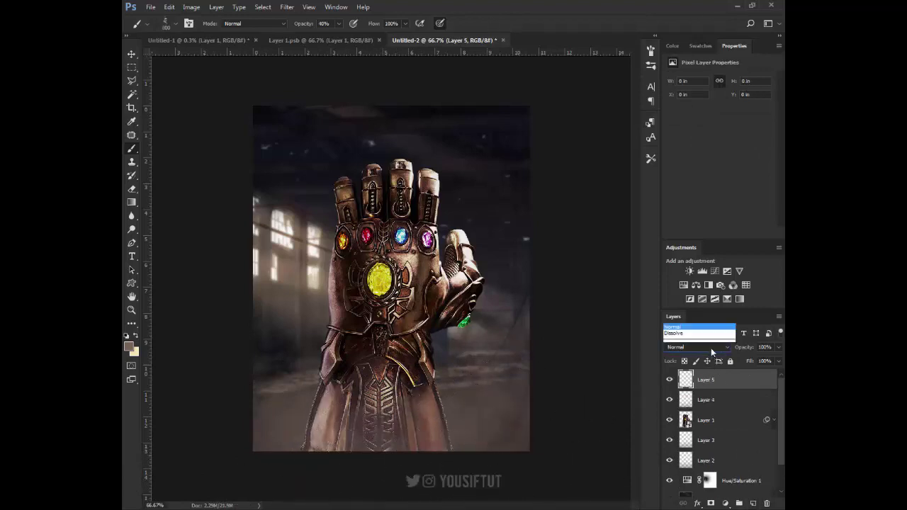
pyautogui.click(729, 220)
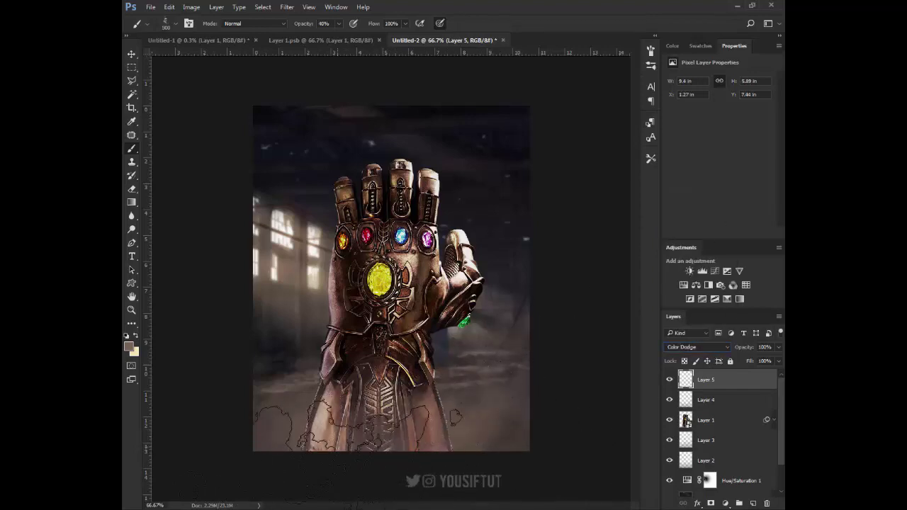
pyautogui.moveTo(382, 461); pyautogui.dragTo(348, 475)
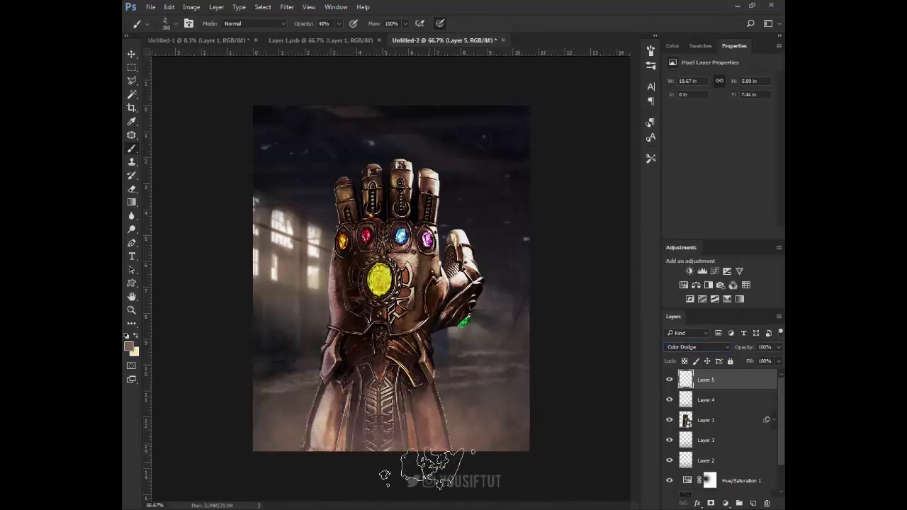
# Step: Add a new empty Layer 6 above the gauntlet's Layer 1
pyautogui.press('v')
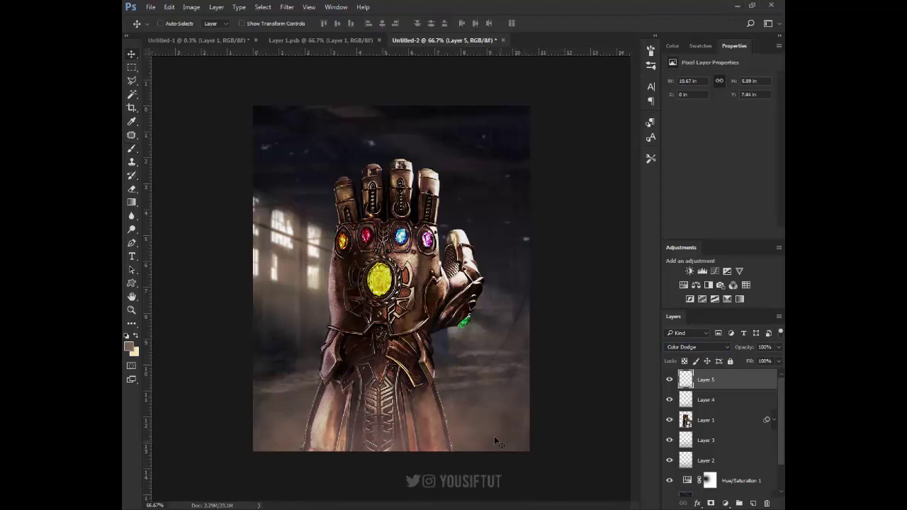
pyautogui.press('b')
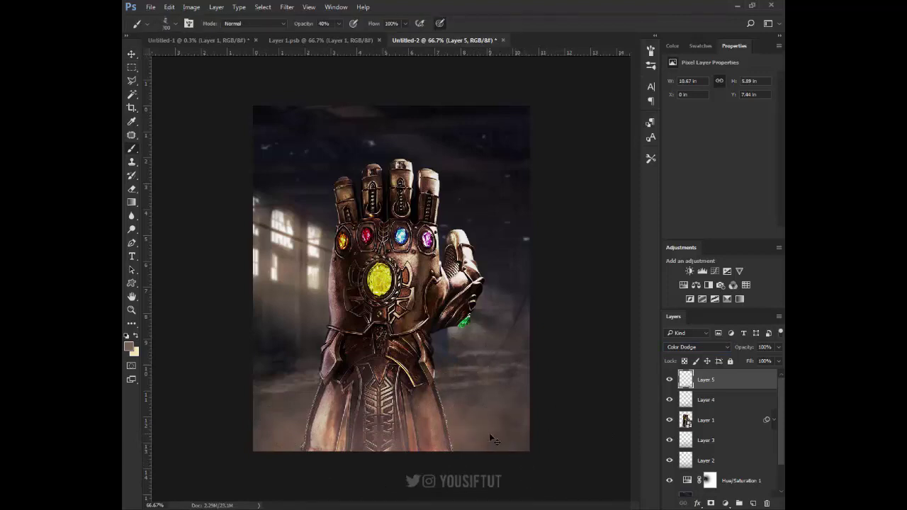
pyautogui.press('v')
pyautogui.click(730, 423)
pyautogui.click(752, 503)
# Step: Darken the bottom of the canvas with two black-to-white gradients on Layer 6
pyautogui.press('g')
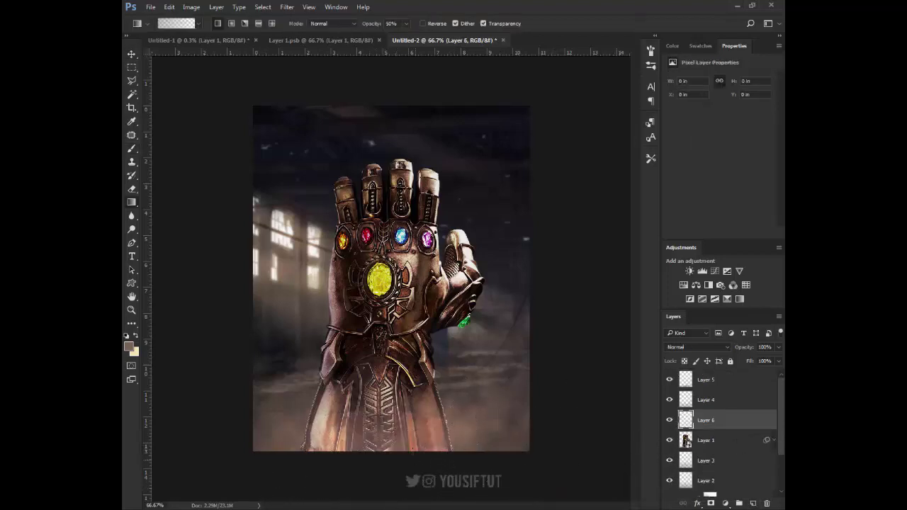
pyautogui.press('d')
pyautogui.moveTo(415, 451); pyautogui.dragTo(414, 394)
pyautogui.moveTo(419, 451); pyautogui.dragTo(419, 356)
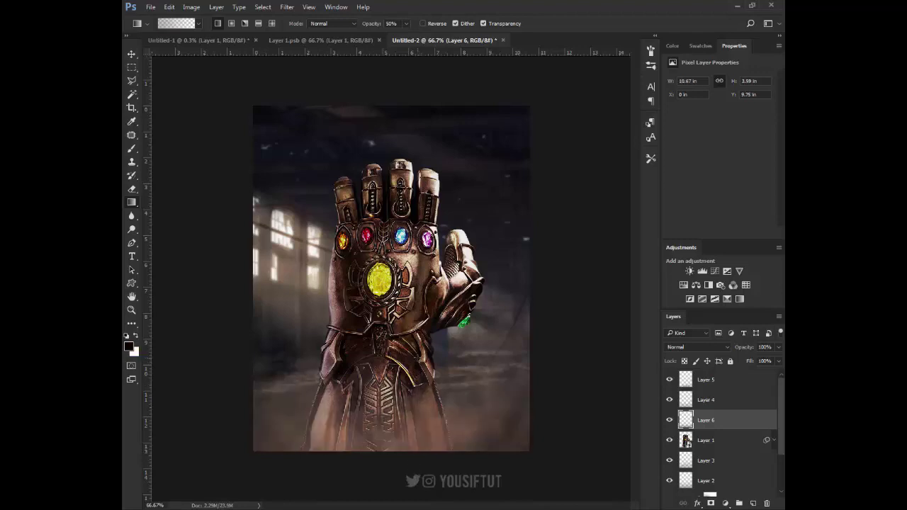
pyautogui.press('v')
# Step: Add Layer 7 above Hue/Saturation 1 in Overlay mode with a light blue paint colour
pyautogui.scroll(-3, 735, 441)
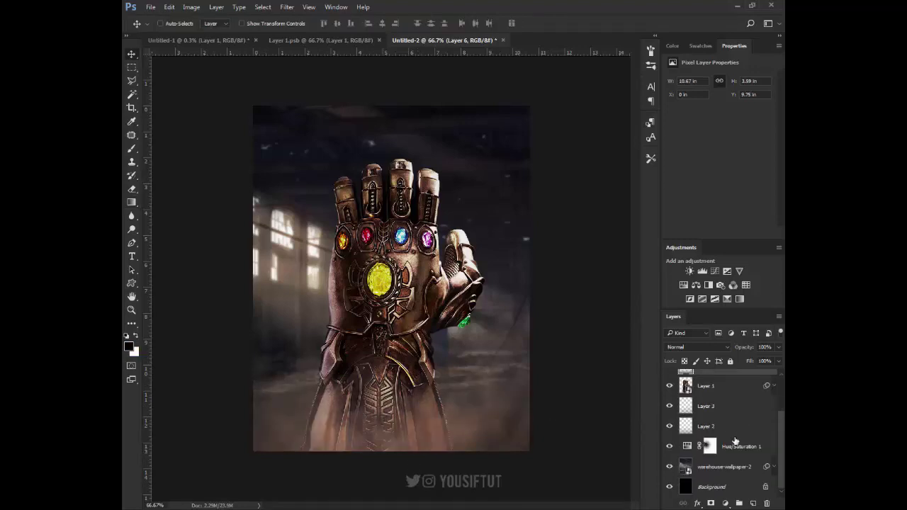
pyautogui.click(744, 447)
pyautogui.click(753, 503)
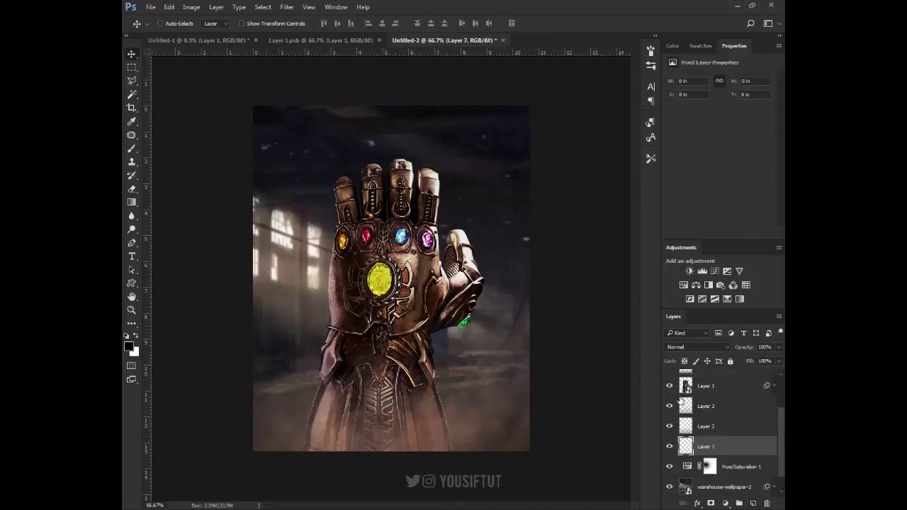
pyautogui.click(698, 347)
pyautogui.click(684, 247)
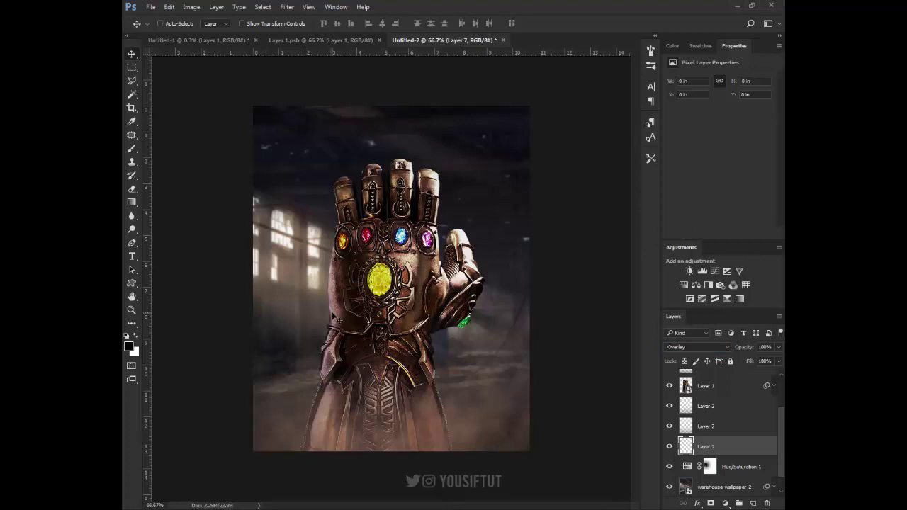
pyautogui.click(671, 46)
pyautogui.click(771, 129)
pyautogui.click(733, 73)
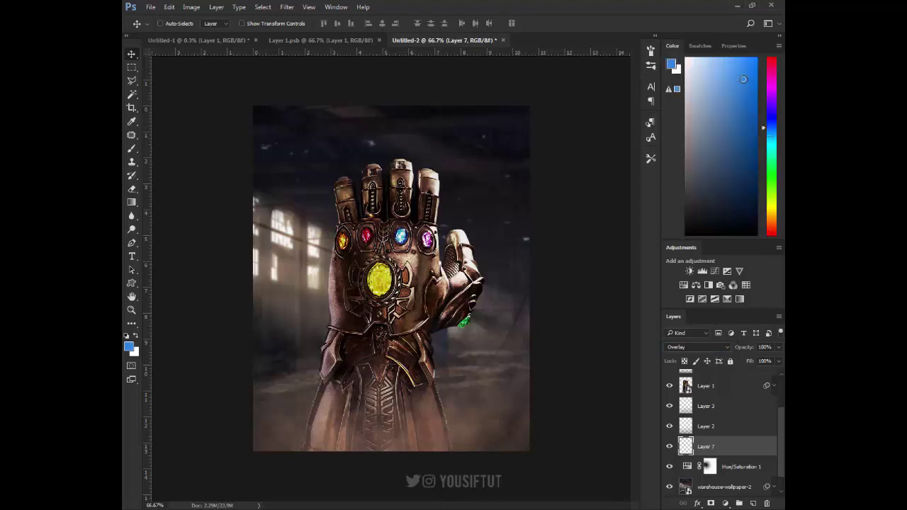
# Step: Paint blue glow over the left windows with a soft round brush, then move Layer 7 below Layer 1
pyautogui.press('b')
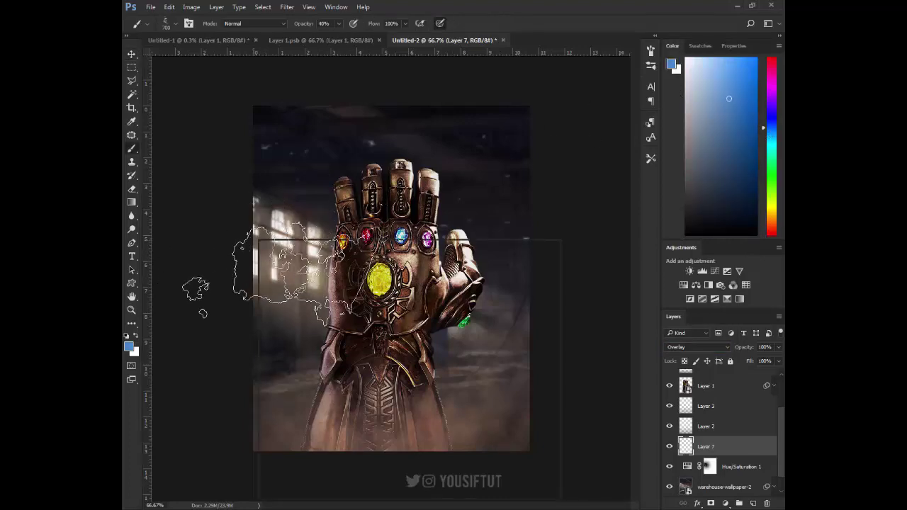
pyautogui.rightClick(259, 241)
pyautogui.moveTo(533, 442); pyautogui.dragTo(541, 345)
pyautogui.click(282, 358)
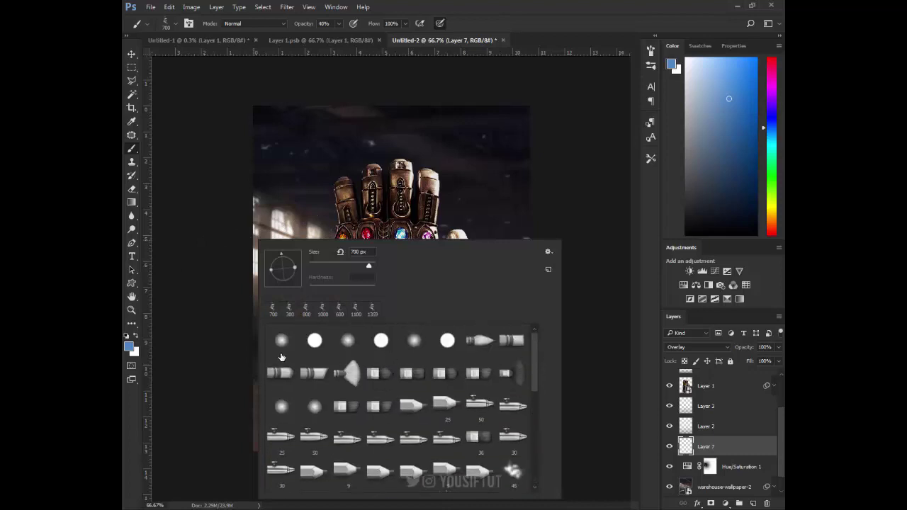
pyautogui.click(249, 219)
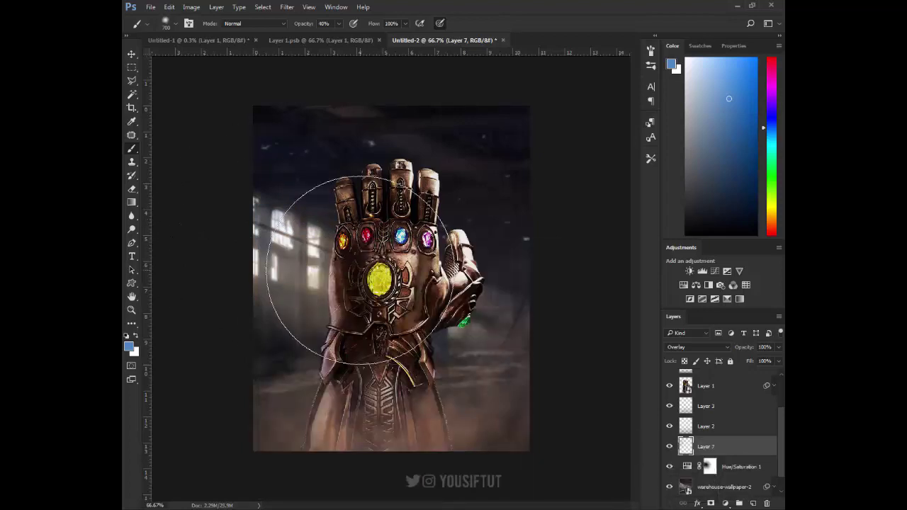
pyautogui.moveTo(281, 217); pyautogui.dragTo(227, 269)
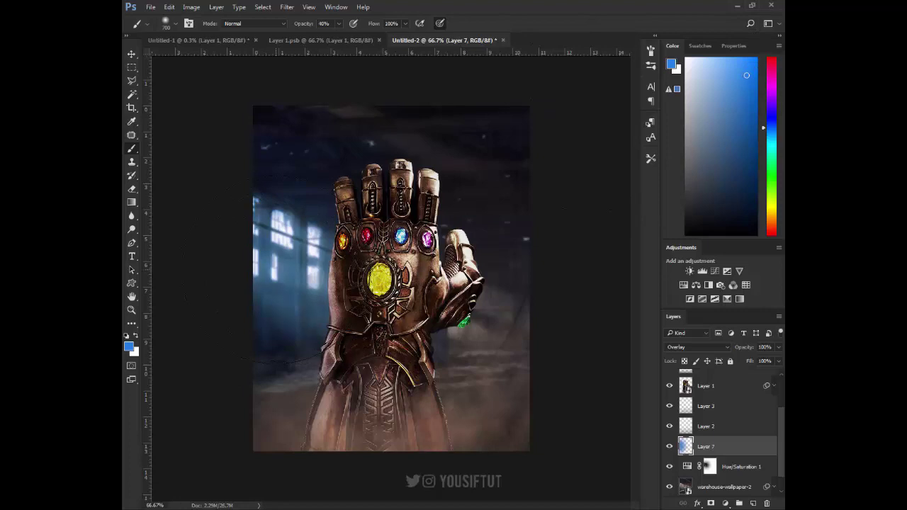
pyautogui.moveTo(707, 447); pyautogui.dragTo(705, 397)
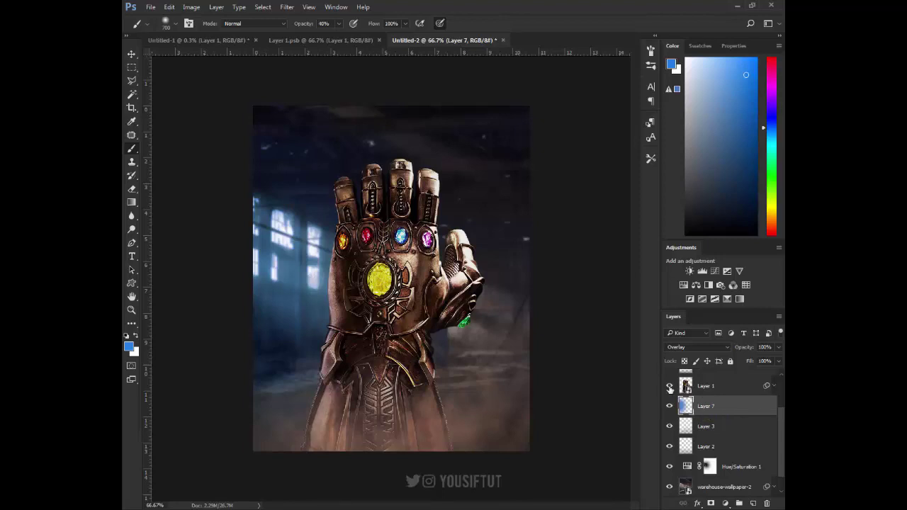
# Step: Compare with the gauntlet hidden, then add Layer 8 clipped to Layer 1
pyautogui.click(670, 386)
pyautogui.click(731, 386)
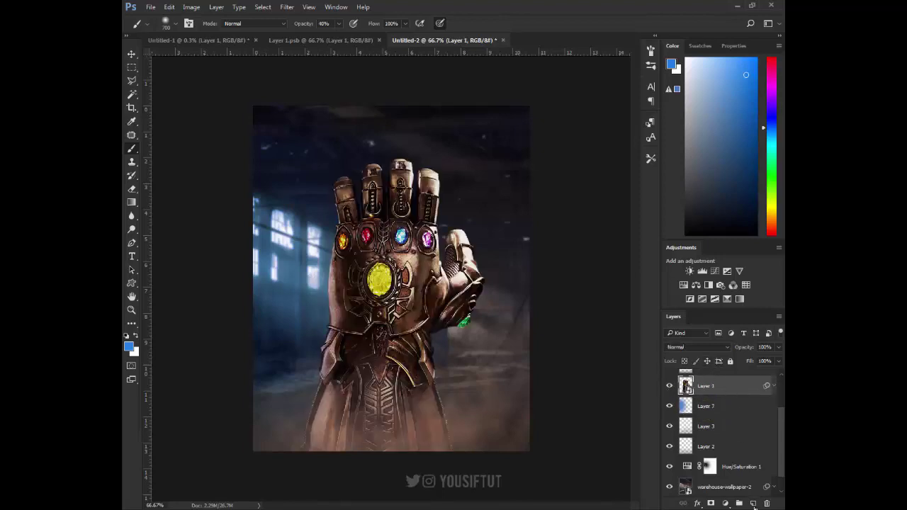
pyautogui.click(753, 503)
pyautogui.keyDown('alt'); pyautogui.click(709, 395); pyautogui.keyUp('alt')
# Step: Zoom in on the gauntlet and dab blue on its left edge with a small brush
pyautogui.press('z')
pyautogui.click(371, 300)
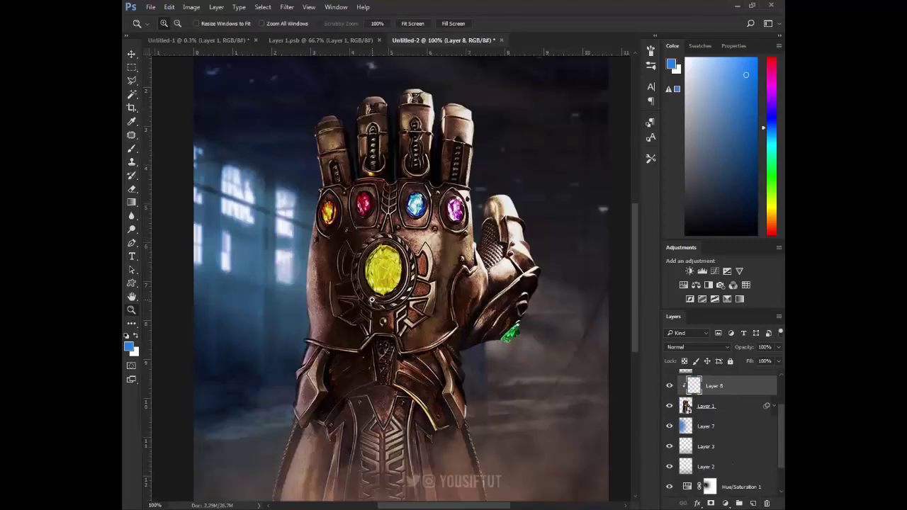
pyautogui.press('b')
pyautogui.scroll(2, 227, 305)
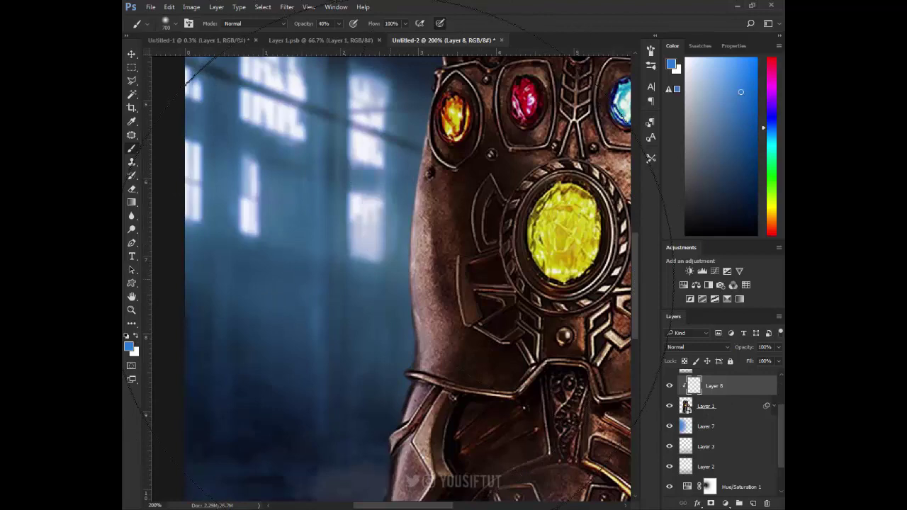
pyautogui.press('[')
pyautogui.press('[')
pyautogui.press('[')
pyautogui.click(426, 370)
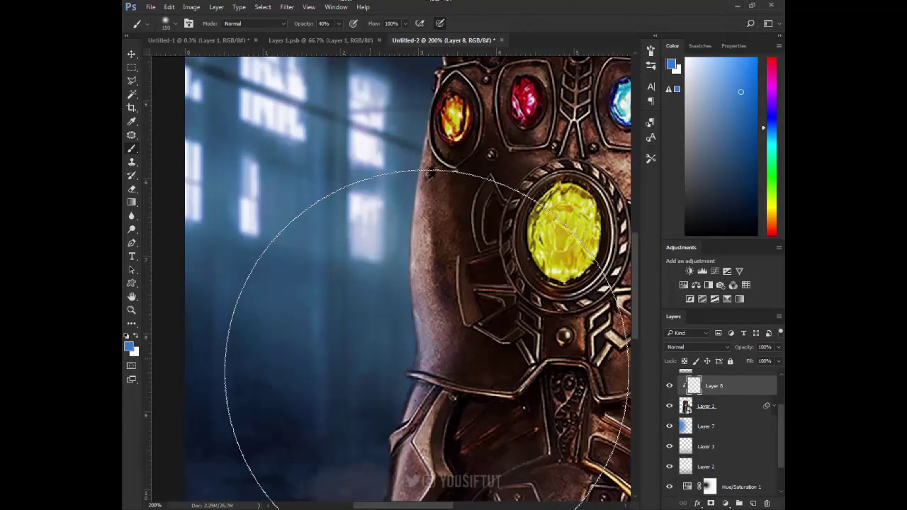
# Step: Paint a lighter-blue rim light down the gauntlet's left edge
pyautogui.scroll(2, 427, 372)
pyautogui.scroll(2, 427, 372)
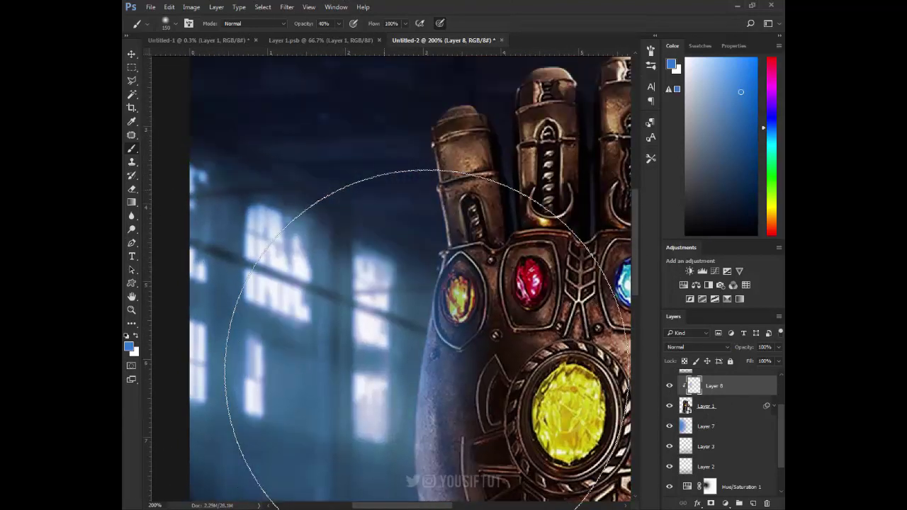
pyautogui.scroll(-4, 427, 373)
pyautogui.scroll(-1, 427, 372)
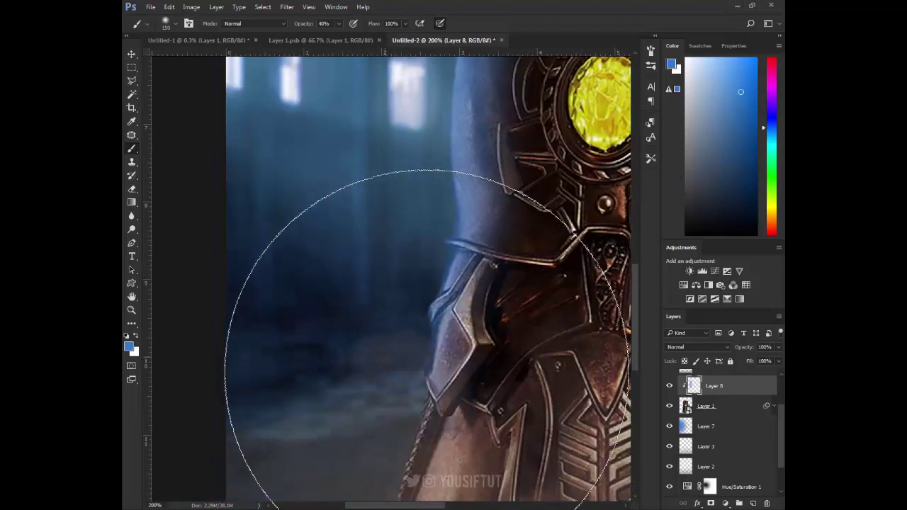
pyautogui.scroll(-1, 428, 372)
pyautogui.scroll(2, 428, 372)
pyautogui.scroll(2, 427, 371)
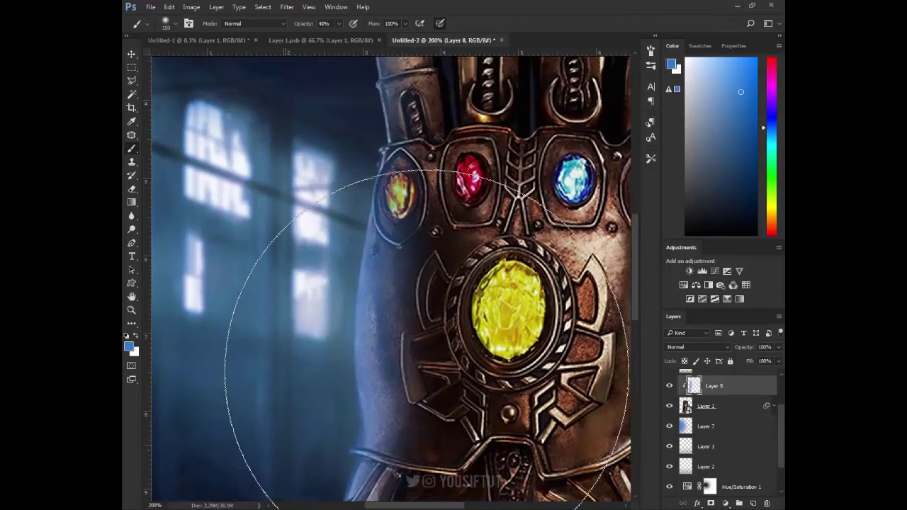
pyautogui.scroll(2, 427, 372)
pyautogui.click(728, 62)
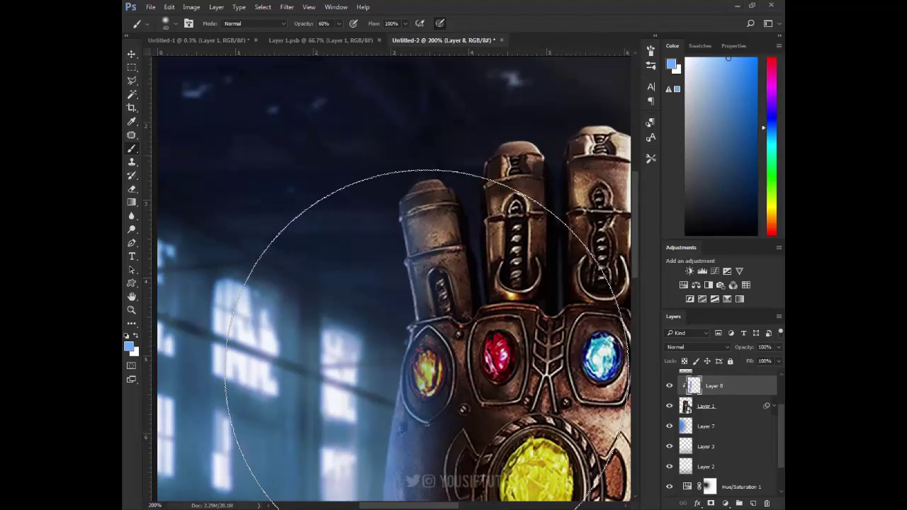
pyautogui.moveTo(413, 190); pyautogui.dragTo(409, 445)
# Step: Extend the blue rim light further along the lower left edge
pyautogui.scroll(-3, 428, 371)
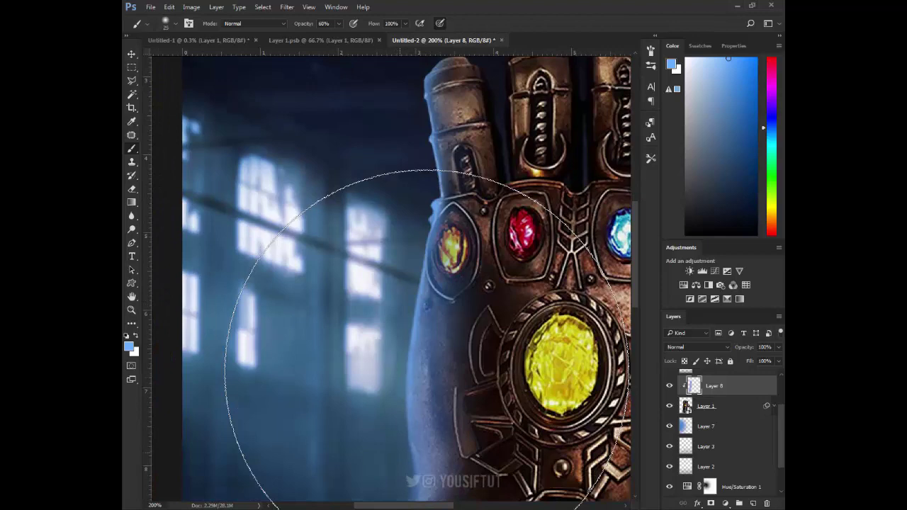
pyautogui.scroll(-4, 410, 319)
pyautogui.moveTo(410, 276); pyautogui.dragTo(407, 429)
pyautogui.scroll(-3, 410, 319)
pyautogui.moveTo(411, 263); pyautogui.dragTo(394, 373)
# Step: Compare Linear Dodge (Add) and Overlay, then set the rim layer to Linear Light
pyautogui.click(699, 347)
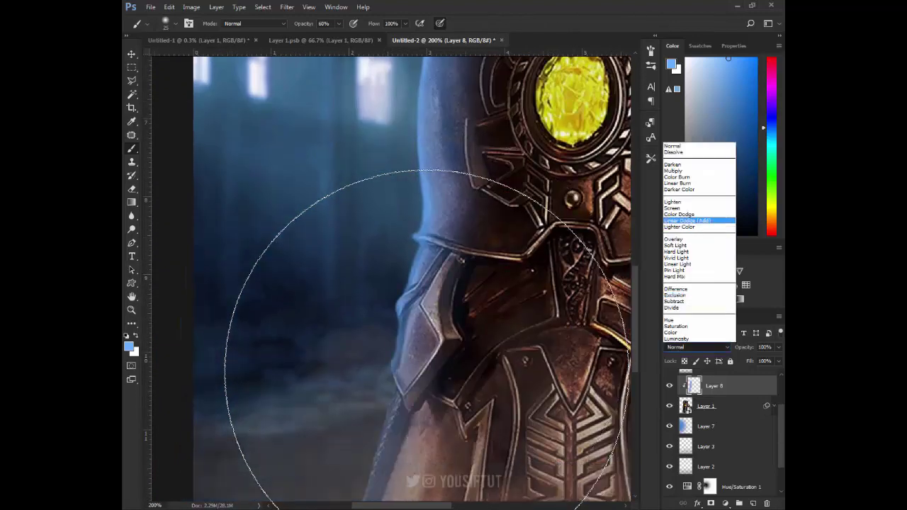
pyautogui.click(698, 225)
pyautogui.hotkey('ctrl', '0')
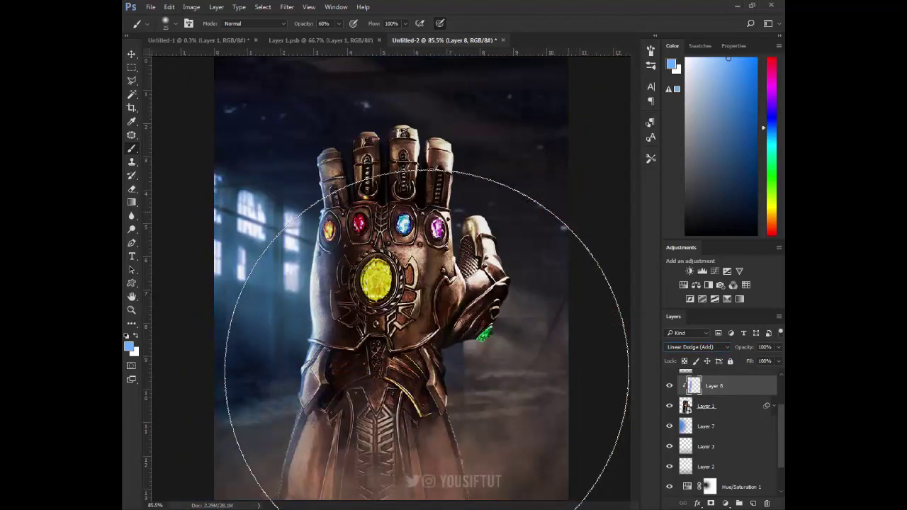
pyautogui.click(698, 348)
pyautogui.click(699, 241)
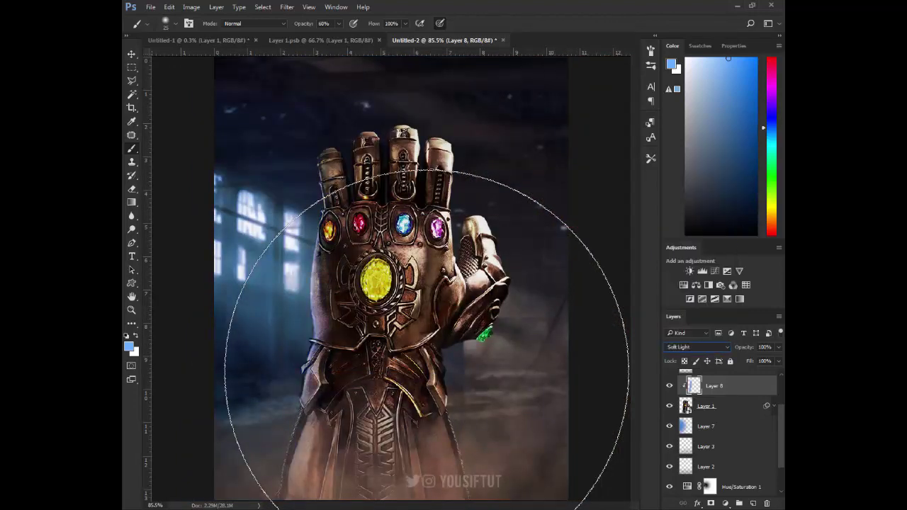
pyautogui.press('Down')
pyautogui.press('Down')
pyautogui.press('Down')
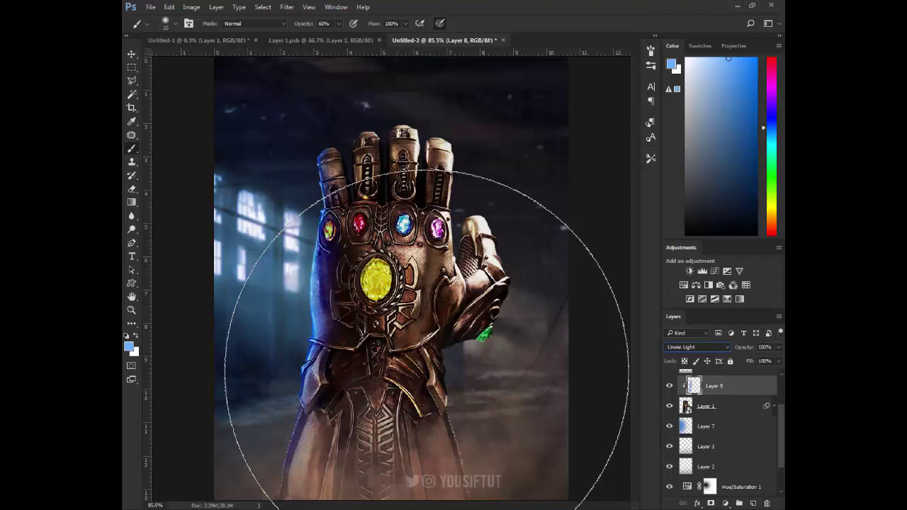
pyautogui.press('Down')
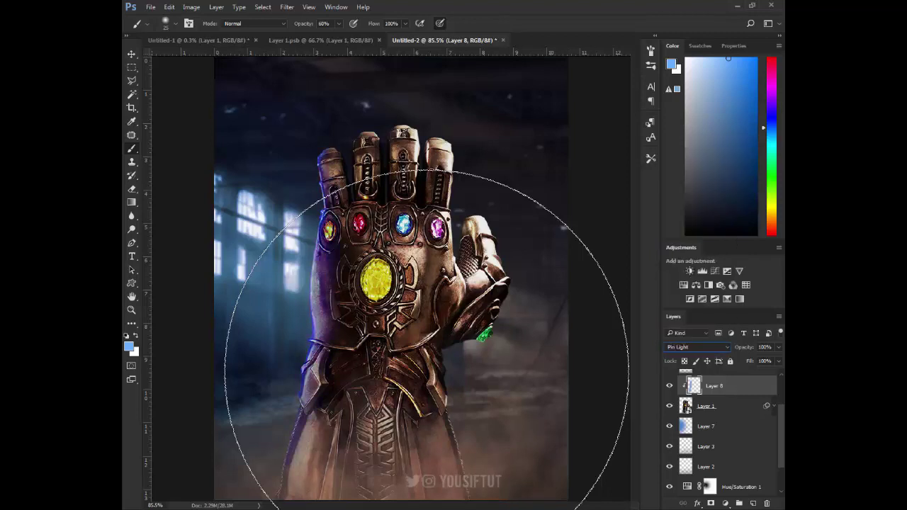
pyautogui.press('Up')
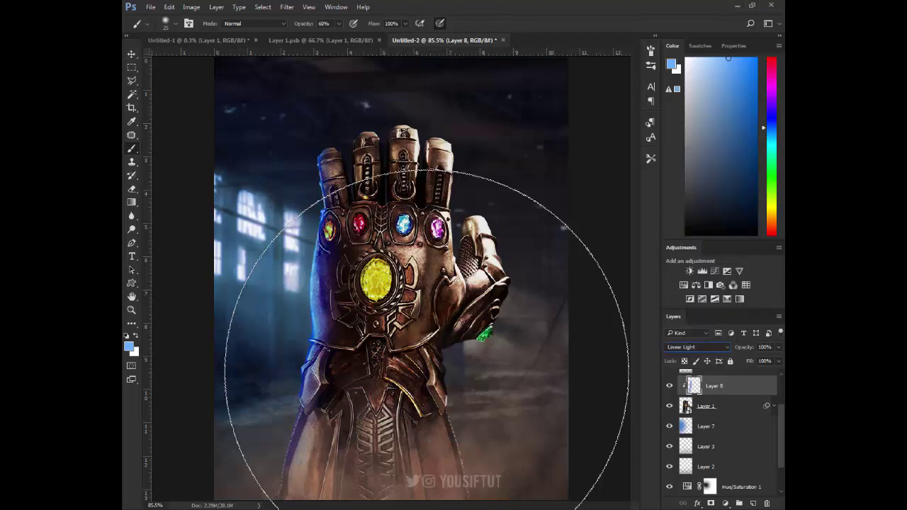
# Step: Shift the rim light's hue to a negative value with Hue/Saturation
pyautogui.hotkey('ctrl', 'u')
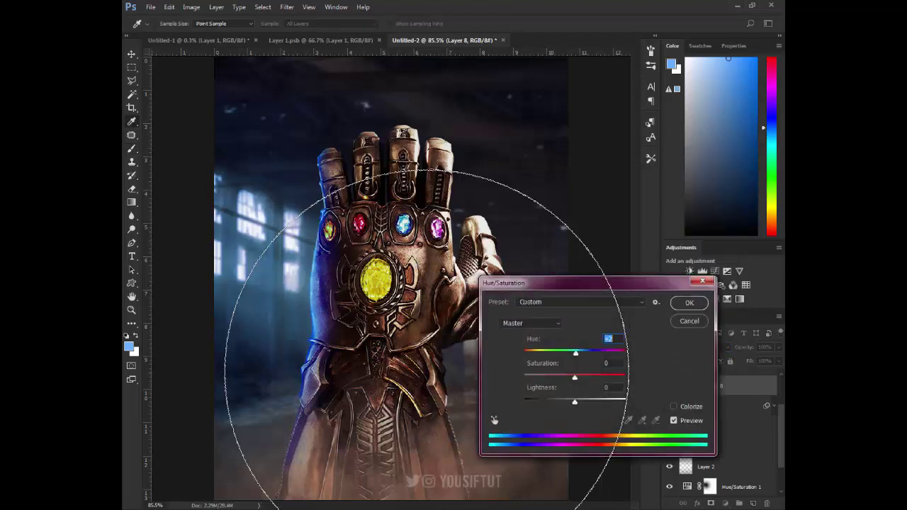
pyautogui.press('Down')
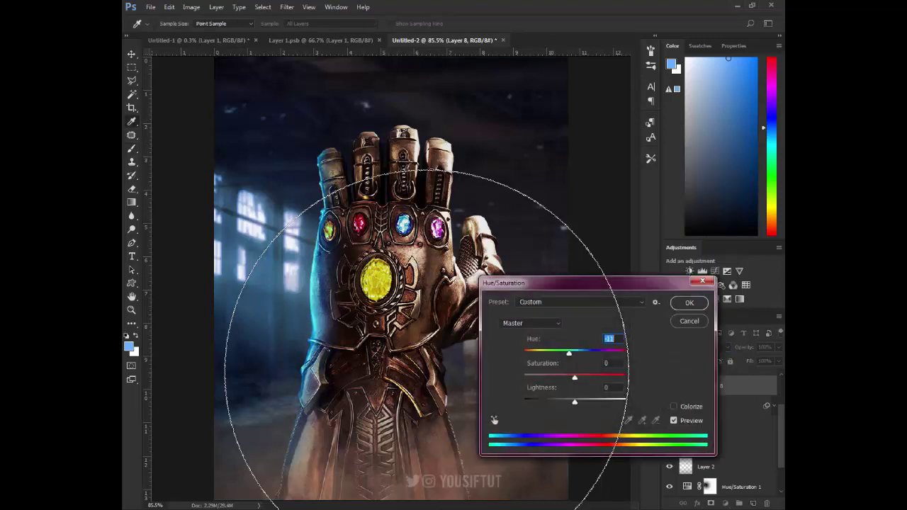
pyautogui.press('Return')
# Step: Add Layer 9 and zoom into the gauntlet's left side with the brush ready
pyautogui.hotkey('ctrl', 'shift', 'alt', 'n')
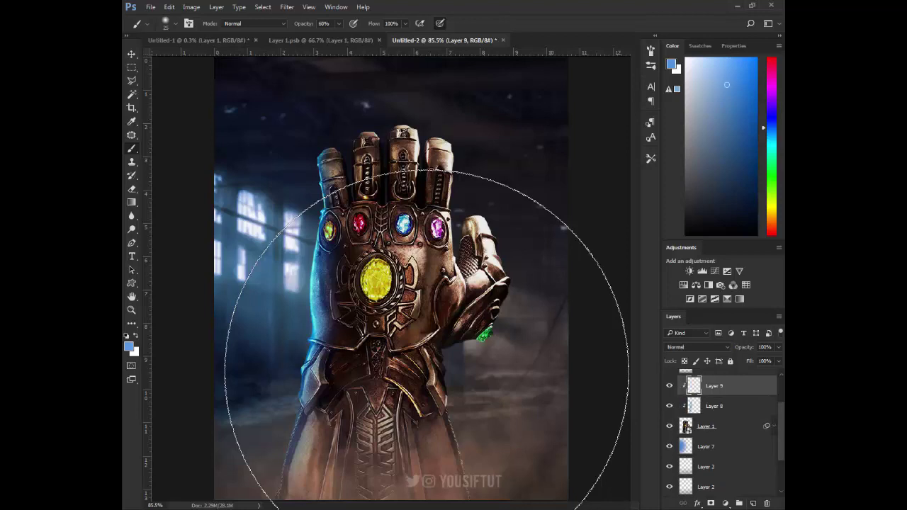
pyautogui.press('z')
pyautogui.moveTo(214, 59); pyautogui.dragTo(443, 438)
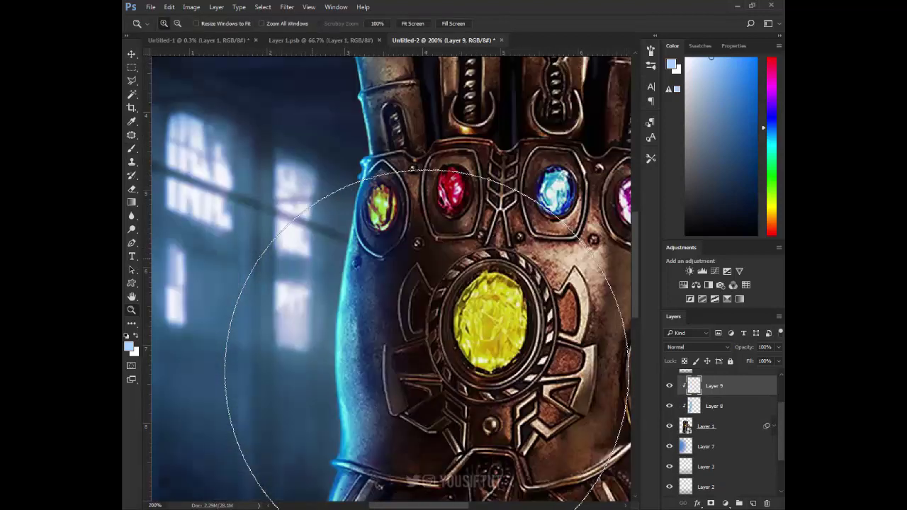
pyautogui.press('b')
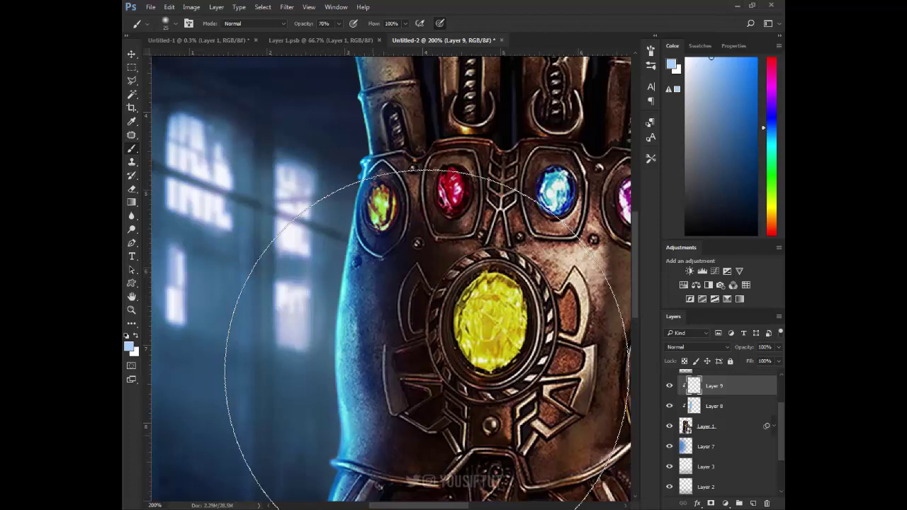
# Step: Set Layer 9 to Linear Dodge (Add) and brighten the lower-left rim in blue
pyautogui.click(698, 346)
pyautogui.click(698, 217)
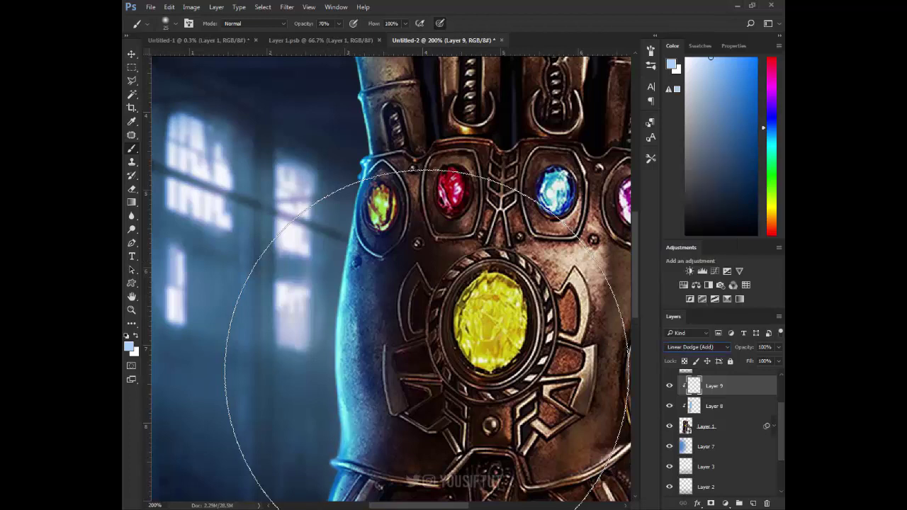
pyautogui.scroll(3, 427, 337)
pyautogui.scroll(1, 427, 337)
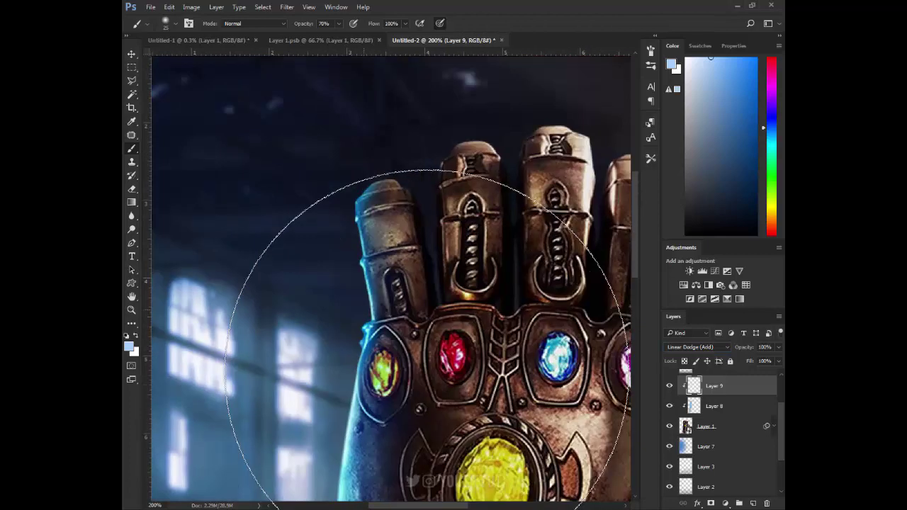
pyautogui.scroll(-3, 427, 336)
pyautogui.scroll(-2, 427, 337)
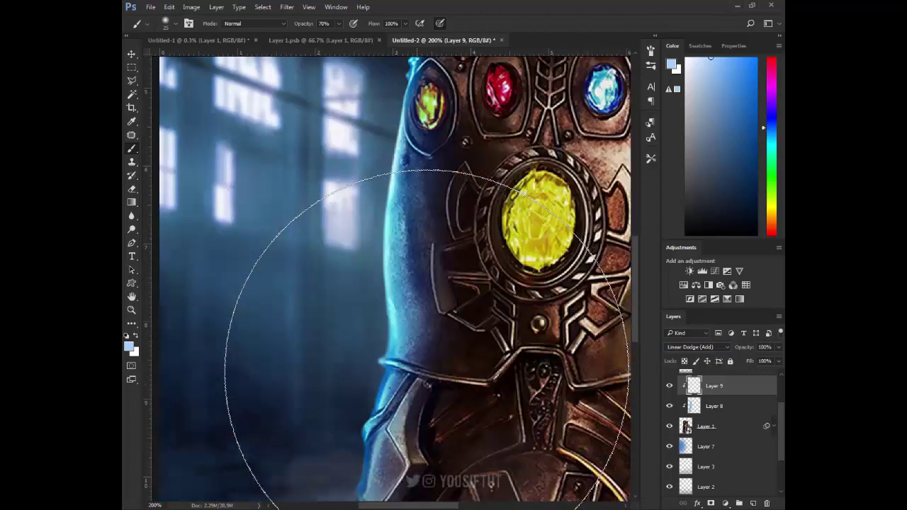
pyautogui.scroll(2, 427, 337)
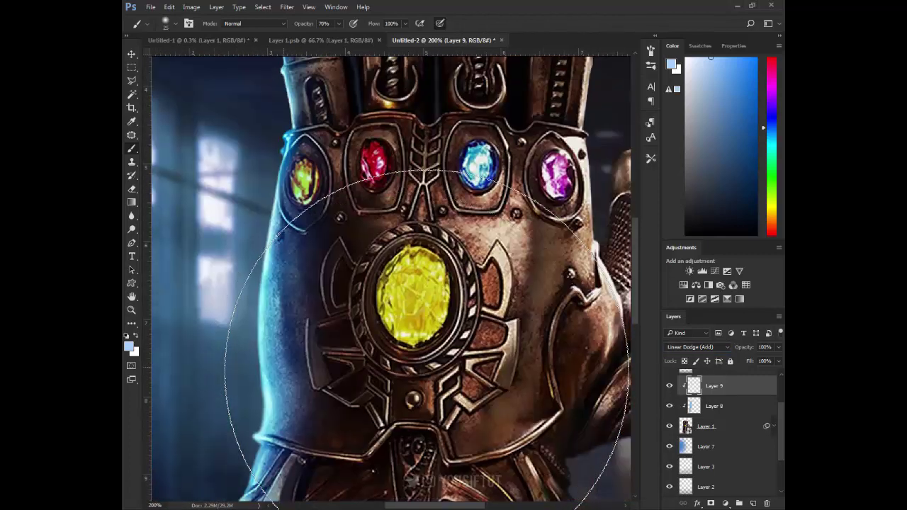
pyautogui.scroll(3, 427, 337)
pyautogui.scroll(1, 427, 336)
pyautogui.scroll(3, 428, 336)
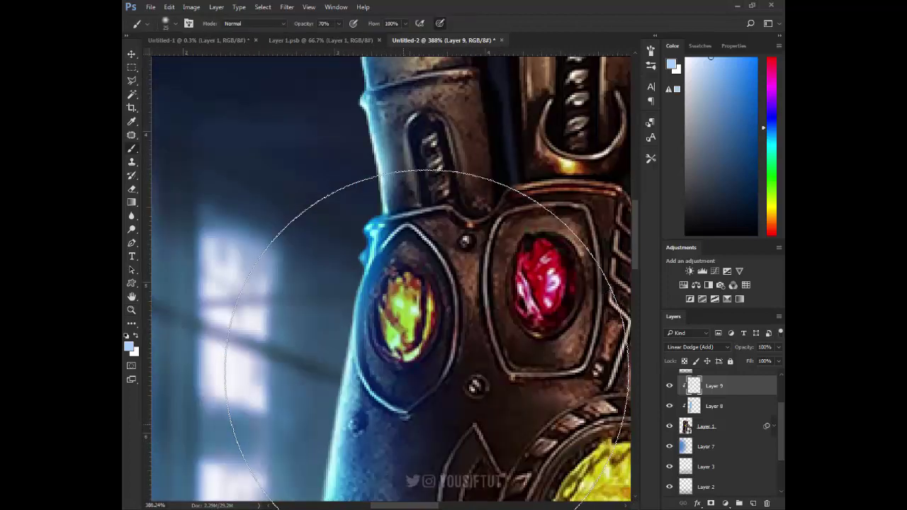
pyautogui.click(427, 336)
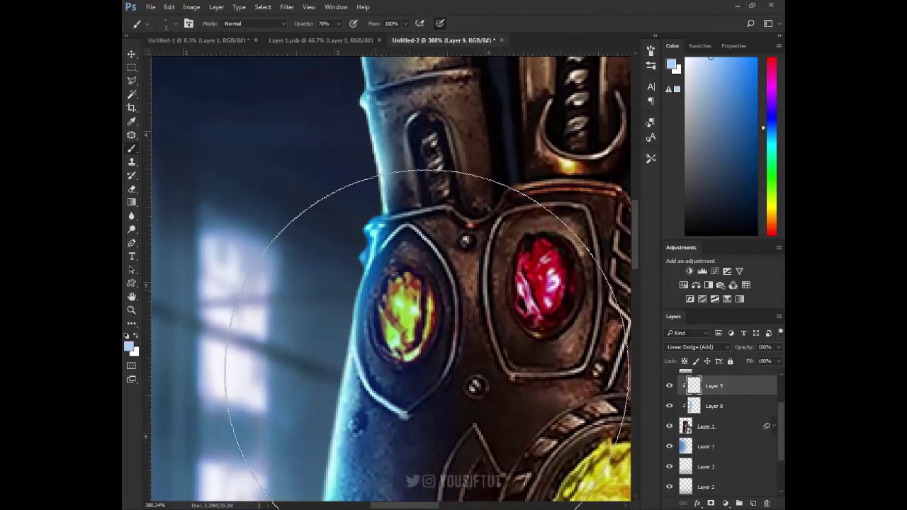
# Step: Paint a blue rim highlight along the middle finger's top-left edge
pyautogui.scroll(3, 428, 370)
pyautogui.scroll(1, 428, 371)
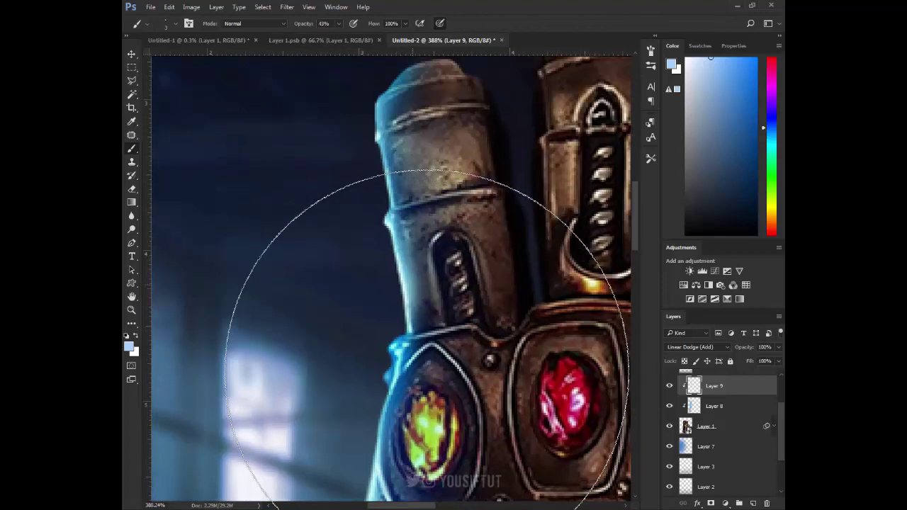
pyautogui.scroll(2, 428, 371)
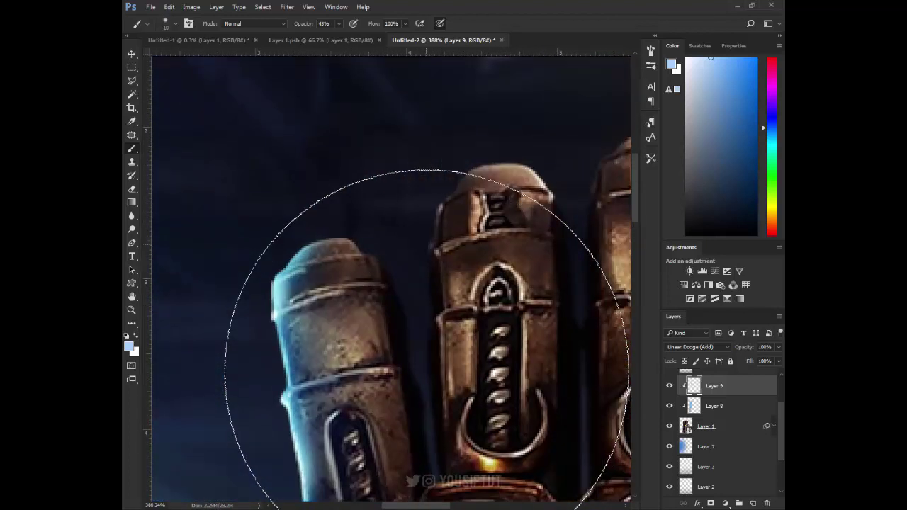
pyautogui.moveTo(438, 241)
pyautogui.mouseDown()
pyautogui.moveTo(441, 204)
pyautogui.moveTo(475, 170)
pyautogui.moveTo(503, 167)
pyautogui.moveTo(451, 202)
pyautogui.moveTo(434, 337)
pyautogui.mouseUp()
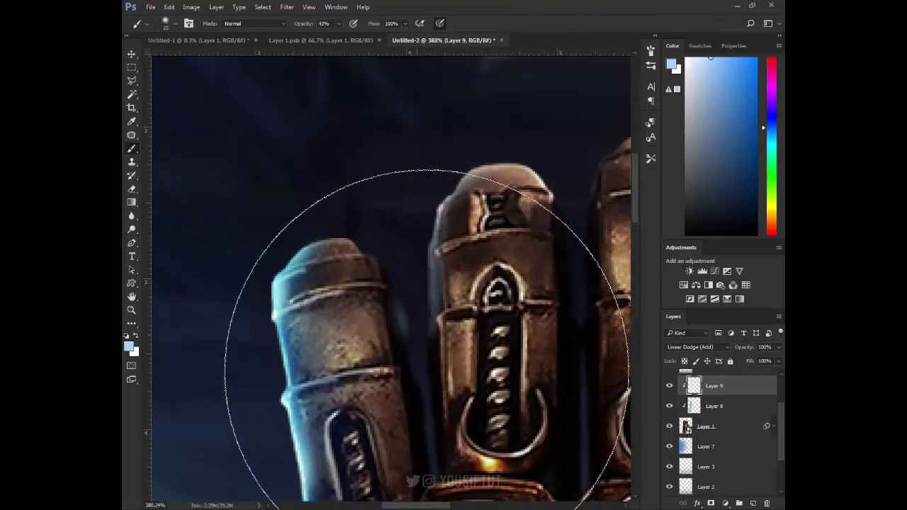
pyautogui.hotkey('ctrl', 'z')
pyautogui.moveTo(435, 281)
pyautogui.mouseDown()
pyautogui.moveTo(438, 224)
pyautogui.moveTo(489, 167)
pyautogui.moveTo(532, 170)
pyautogui.mouseUp()
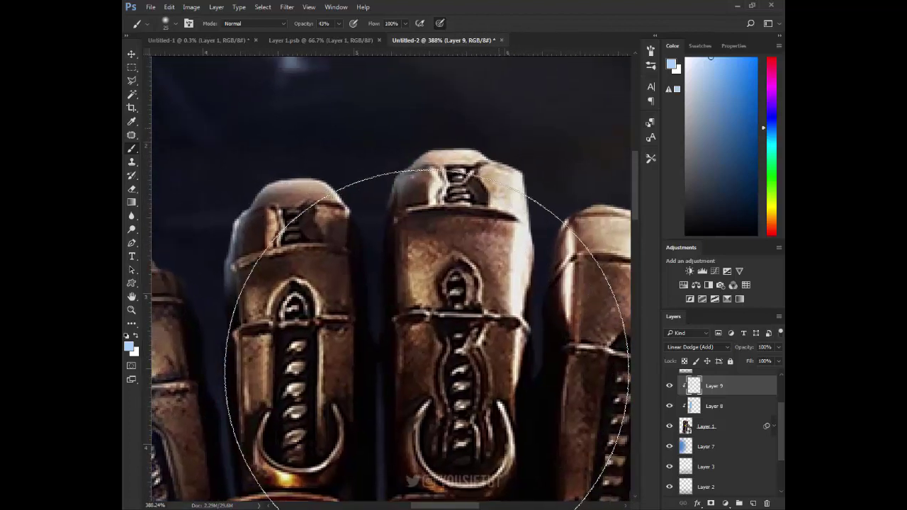
# Step: Toggle Layers 8 and 9 to compare the rim light, inspect the wrist, and fit to screen
pyautogui.hotkey('ctrl', '0')
pyautogui.press('v')
pyautogui.moveTo(669, 385); pyautogui.dragTo(669, 406)
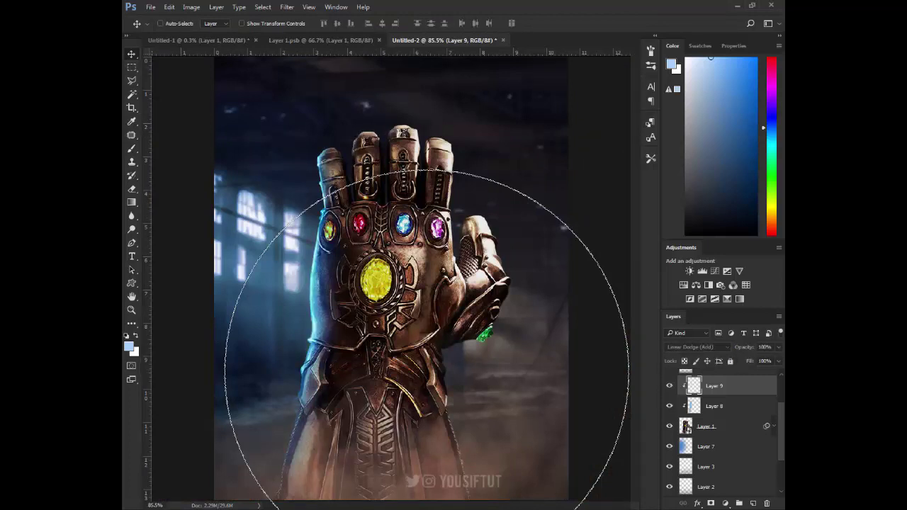
pyautogui.press('b')
pyautogui.scroll(5, 297, 319)
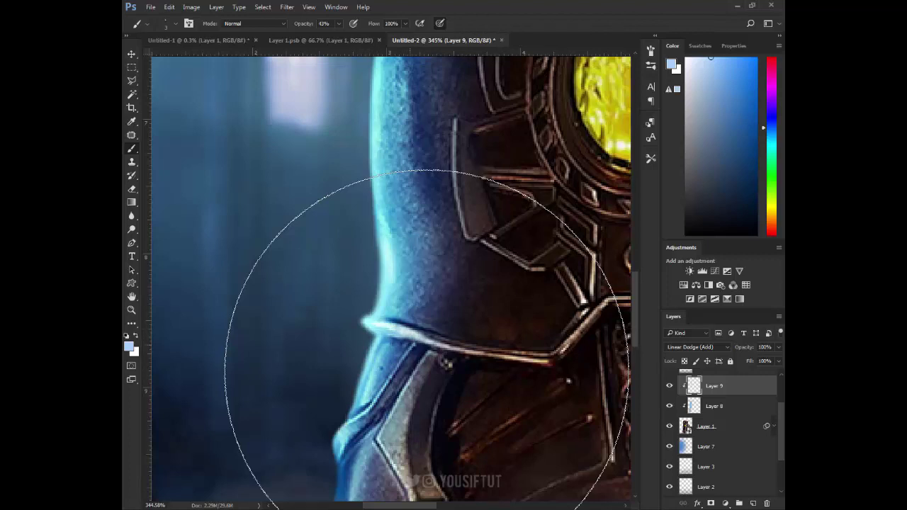
pyautogui.scroll(-3, 427, 371)
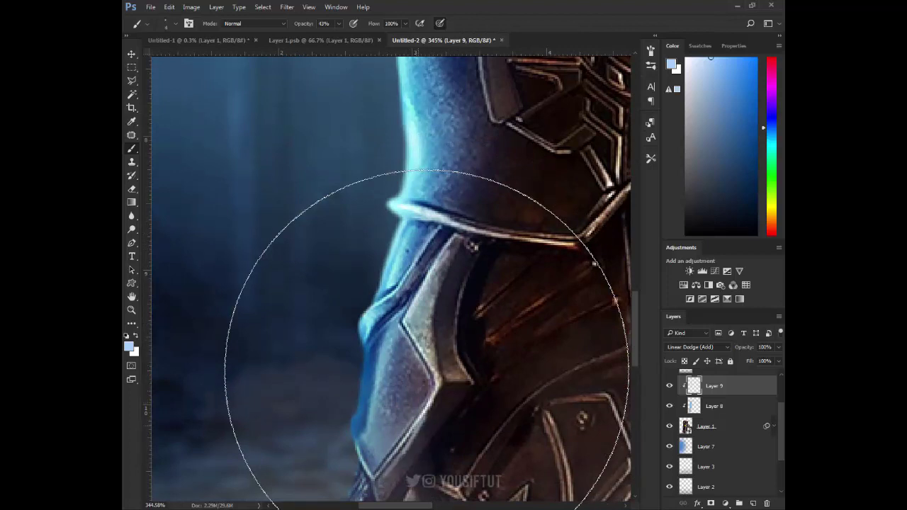
pyautogui.press('e')
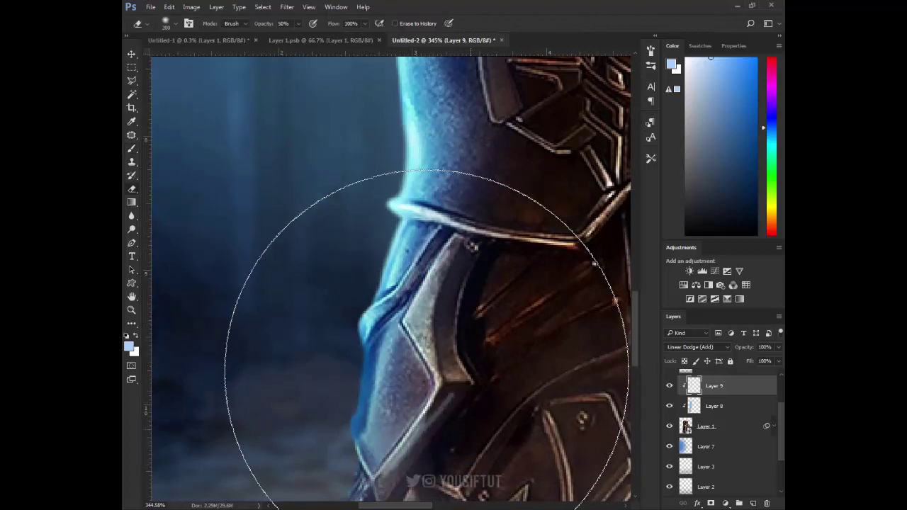
pyautogui.hotkey('ctrl', '0')
# Step: Add Layer 10 clipped to the layer below, with a black brush ready
pyautogui.press('v')
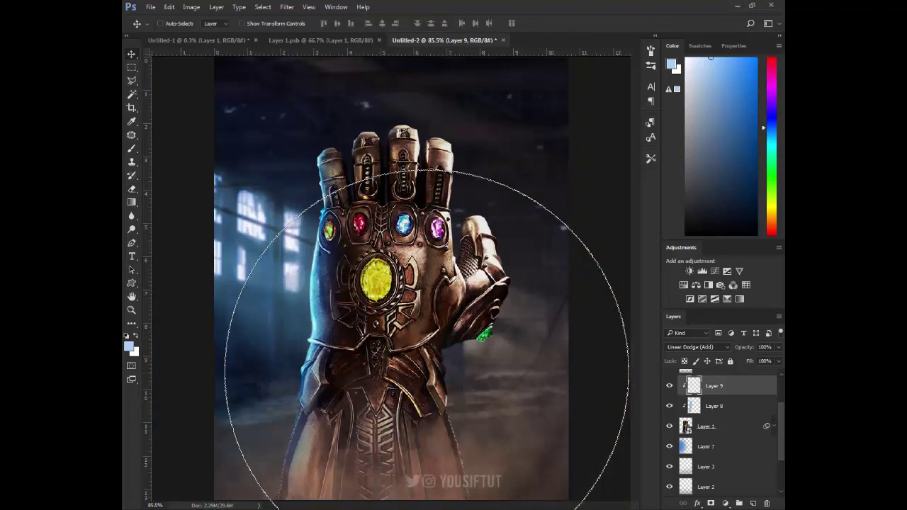
pyautogui.click(754, 503)
pyautogui.hotkey('ctrl', 'alt', 'g')
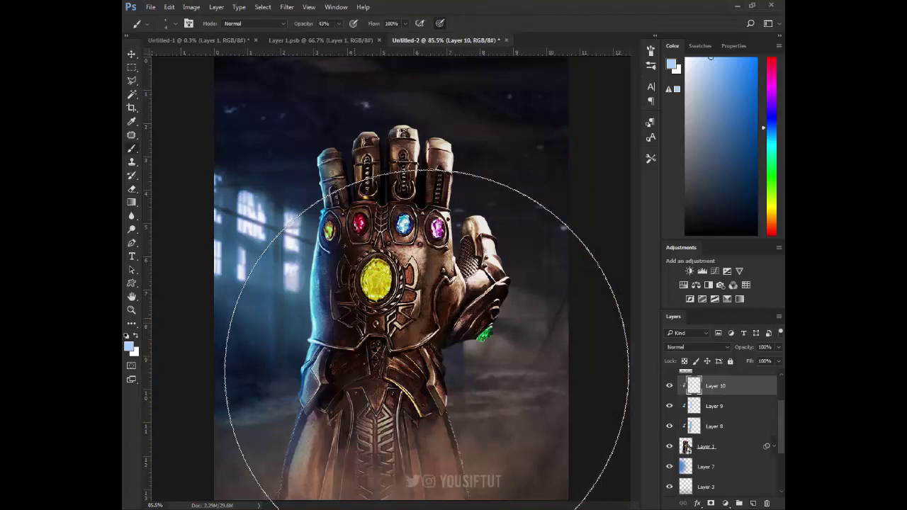
pyautogui.rightClick(132, 135)
pyautogui.click(182, 140)
pyautogui.rightClick(131, 148)
pyautogui.click(182, 149)
pyautogui.press('d')
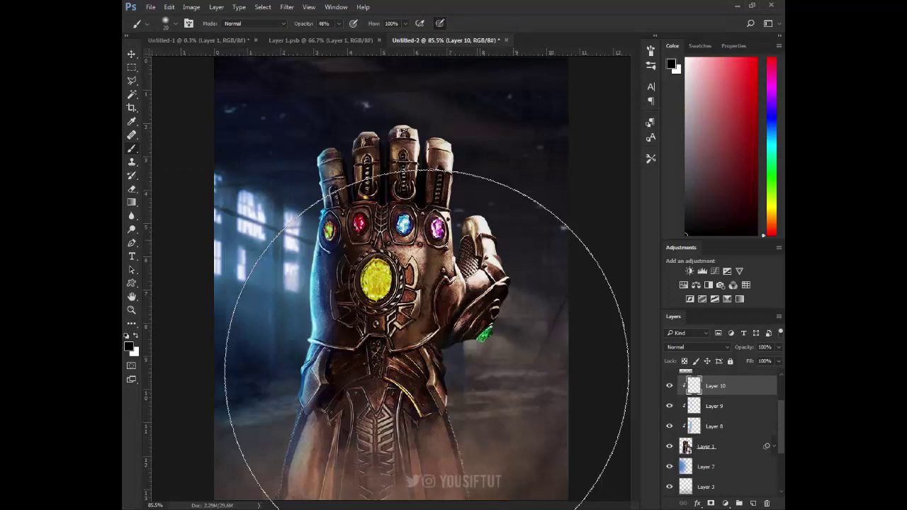
# Step: Shade the fingers, palm, thumb and wrist with soft black strokes
pyautogui.moveTo(447, 170)
pyautogui.mouseDown()
pyautogui.moveTo(440, 270)
pyautogui.moveTo(415, 355)
pyautogui.moveTo(435, 446)
pyautogui.mouseUp()
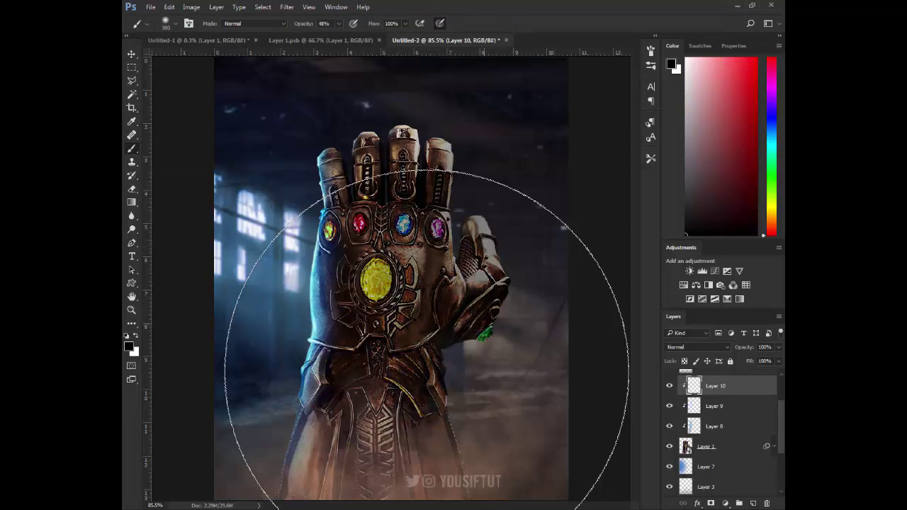
pyautogui.moveTo(380, 280); pyautogui.dragTo(407, 149)
pyautogui.click(426, 371)
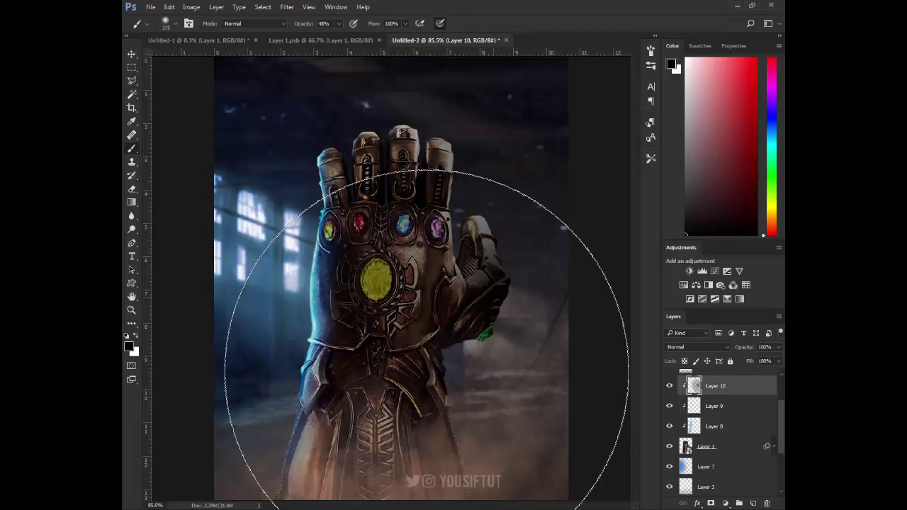
pyautogui.hotkey('ctrl', 'z')
pyautogui.click(427, 371)
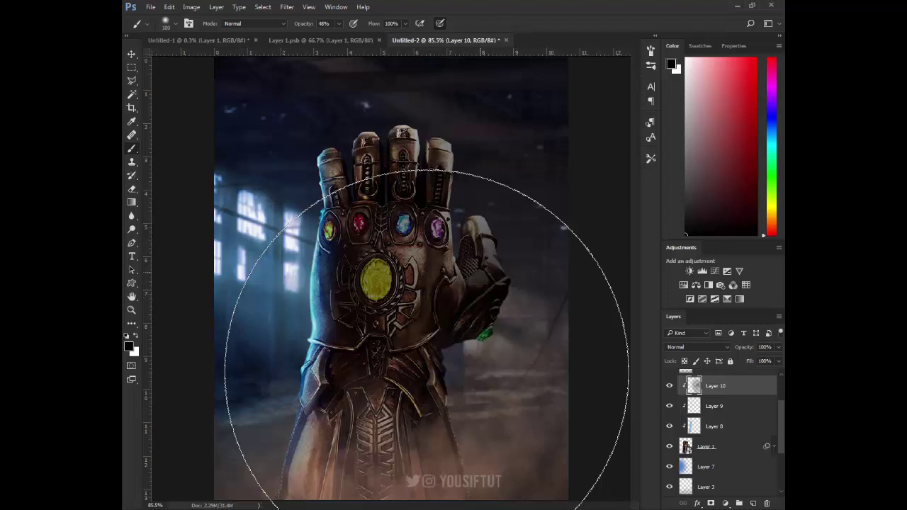
# Step: Deepen the shadows on the thumb, palm, wrist and knuckles, then view at 100%
pyautogui.click(427, 371)
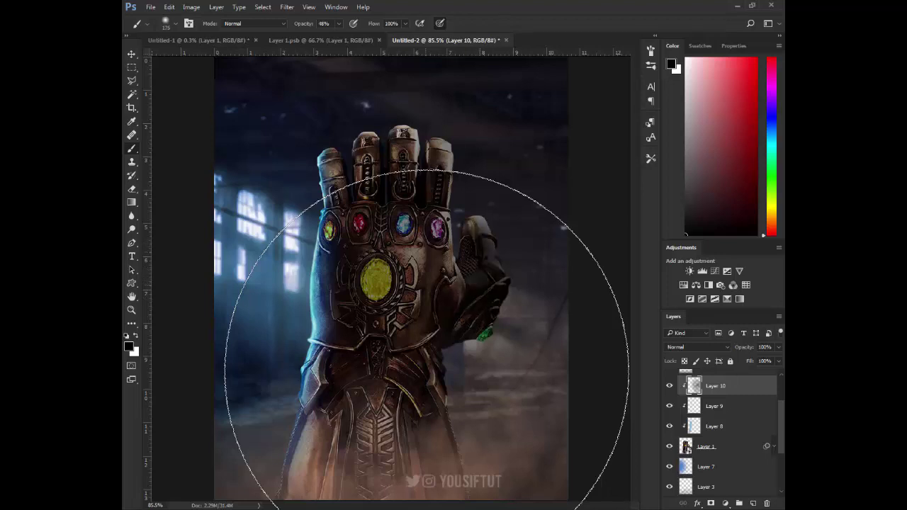
pyautogui.click(427, 371)
pyautogui.click(426, 371)
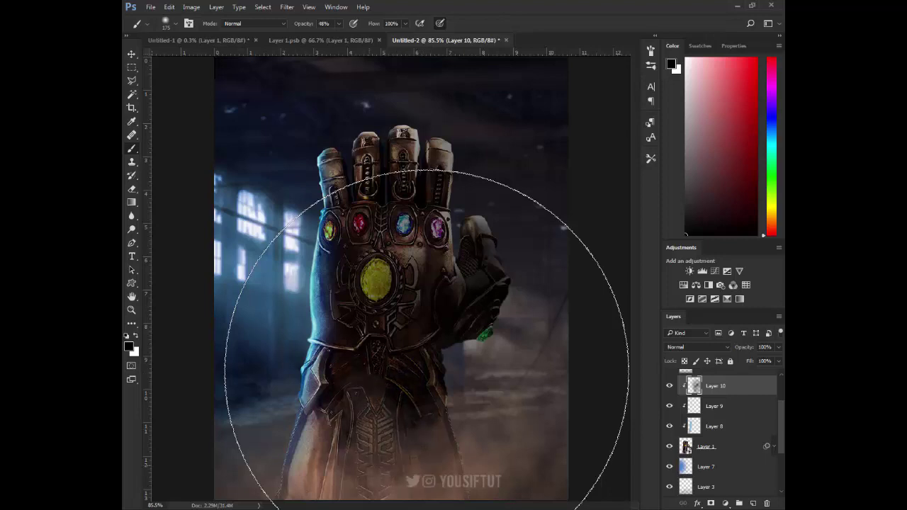
pyautogui.moveTo(392, 347)
pyautogui.mouseDown()
pyautogui.moveTo(417, 268)
pyautogui.moveTo(442, 234)
pyautogui.moveTo(405, 146)
pyautogui.mouseUp()
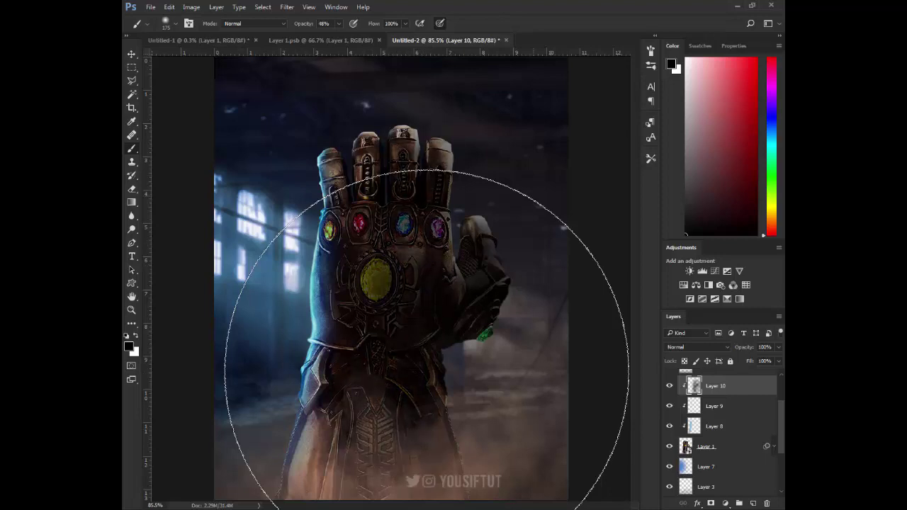
pyautogui.press('v')
pyautogui.hotkey('ctrl', '1')
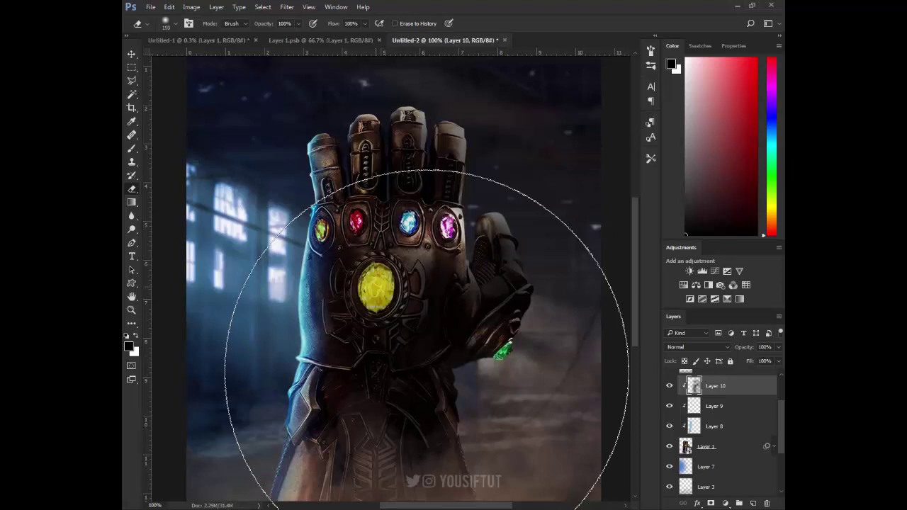
# Step: Add Layer 11 in Linear Dodge (Add) and test a glow on the yellow centre gem
pyautogui.hotkey('ctrl', 'shift', 'alt', 'n')
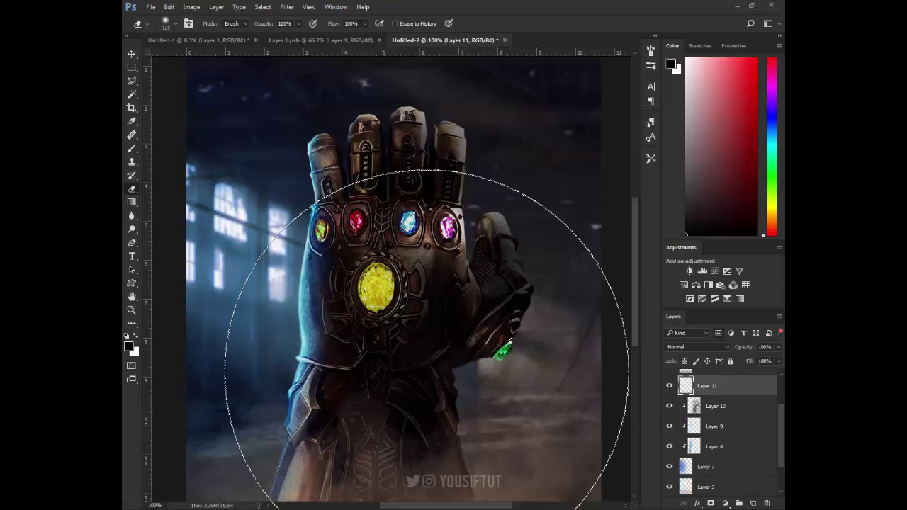
pyautogui.click(698, 347)
pyautogui.click(699, 220)
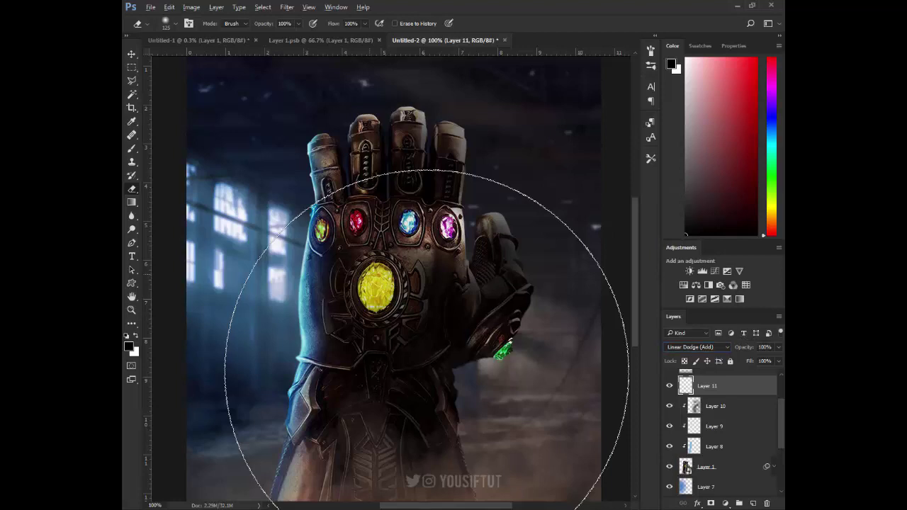
pyautogui.press('b')
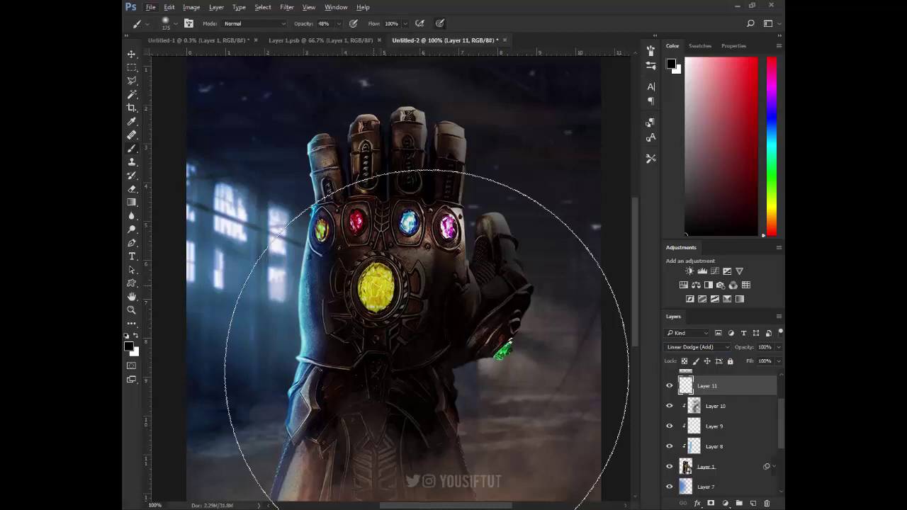
pyautogui.keyDown('alt'); pyautogui.click(377, 287); pyautogui.keyUp('alt')
pyautogui.keyDown('alt'); pyautogui.click(375, 287); pyautogui.keyUp('alt')
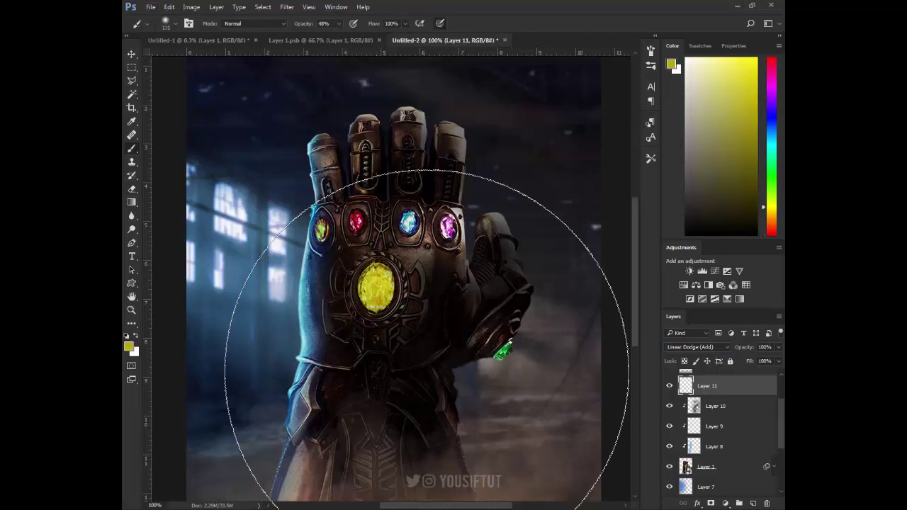
pyautogui.click(372, 287)
pyautogui.hotkey('ctrl', 'z')
pyautogui.hotkey('ctrl', 'z')
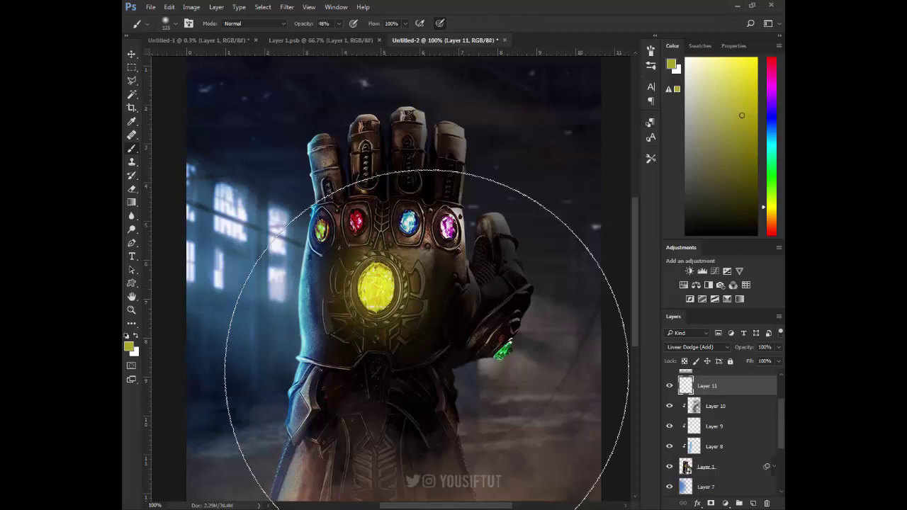
# Step: Paint an orange glow on the left gem and a red glow on the red gem
pyautogui.keyDown('alt'); pyautogui.click(427, 372); pyautogui.keyUp('alt')
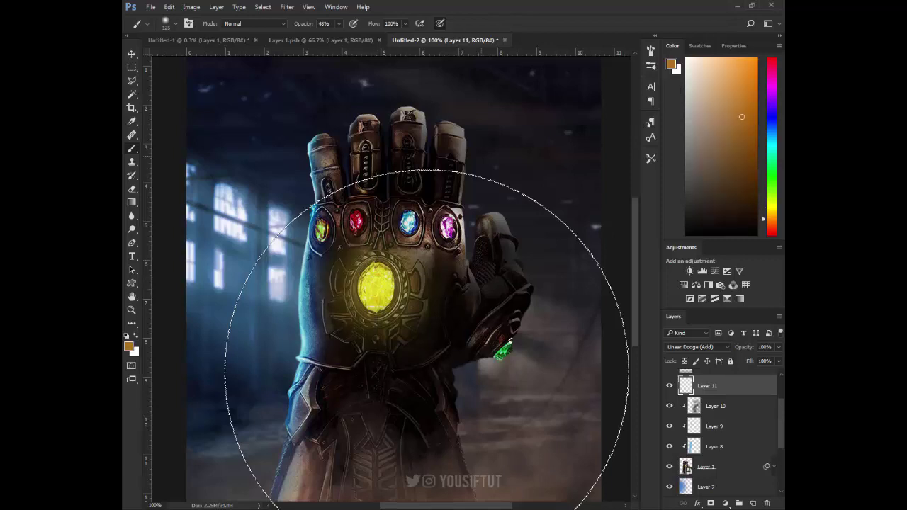
pyautogui.click(319, 232)
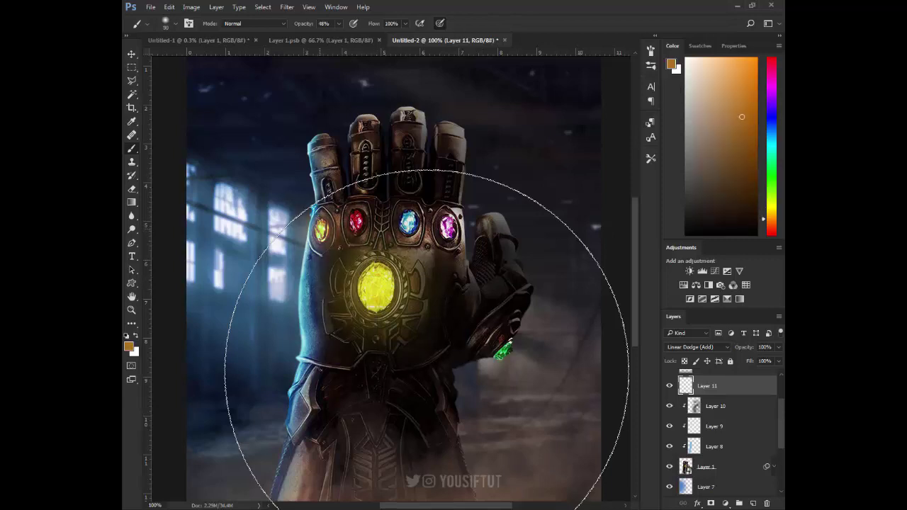
pyautogui.click(319, 231)
pyautogui.click(426, 372)
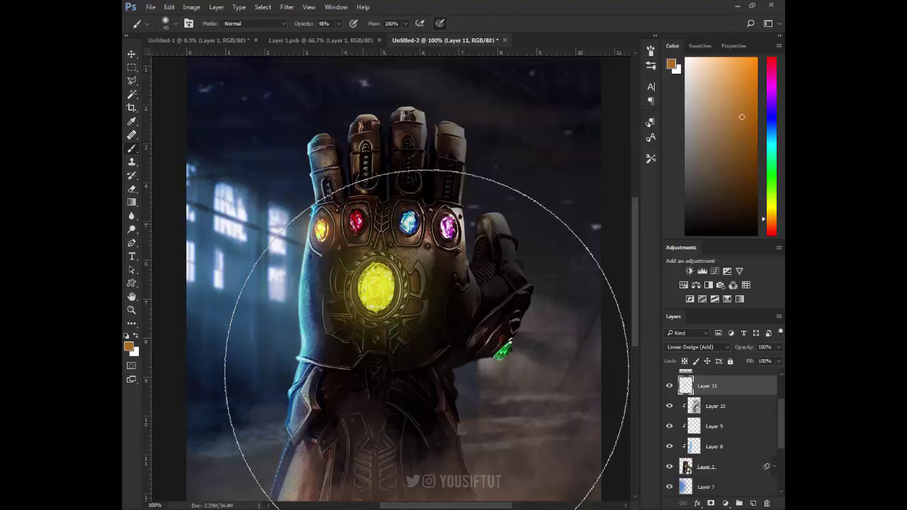
pyautogui.moveTo(772, 219); pyautogui.dragTo(772, 235)
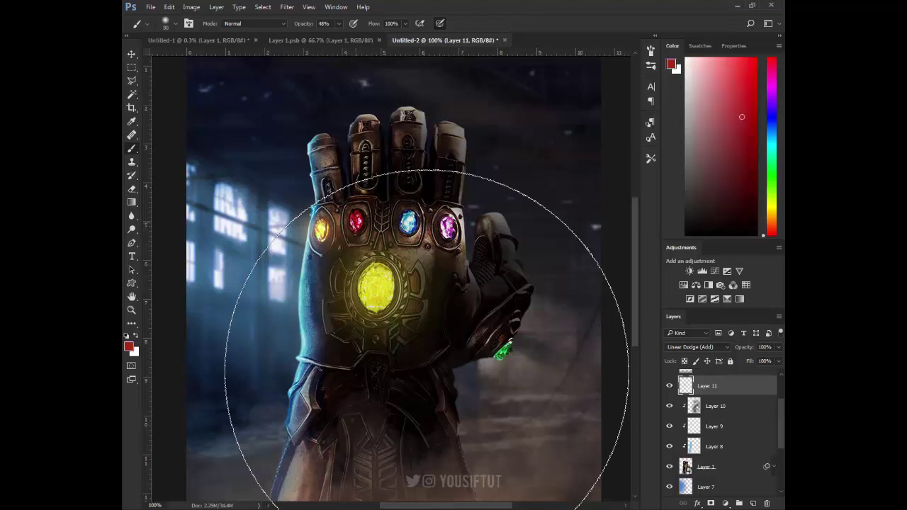
pyautogui.click(358, 221)
pyautogui.press('[')
pyautogui.press('[')
pyautogui.press('[')
pyautogui.click(357, 221)
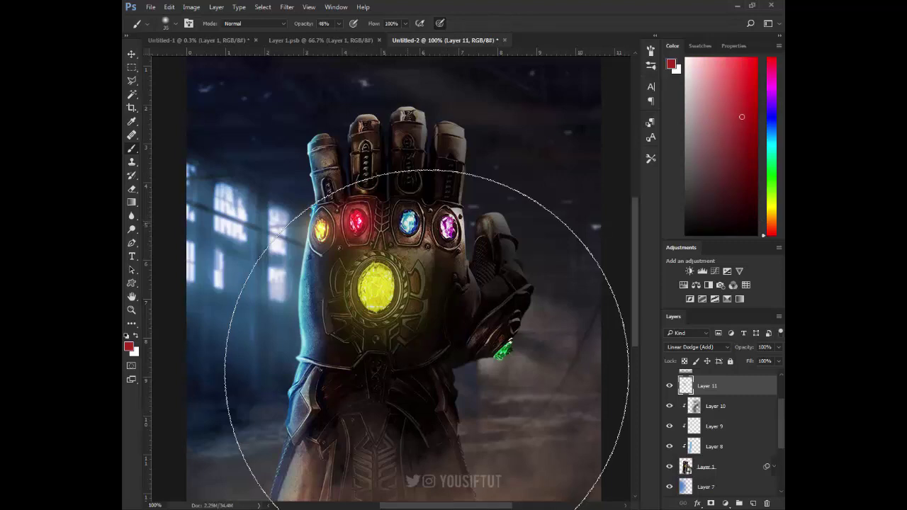
# Step: Paint a light-blue glow over the blue gem with a smaller brush
pyautogui.click(686, 90)
pyautogui.moveTo(772, 234); pyautogui.dragTo(772, 125)
pyautogui.click(738, 65)
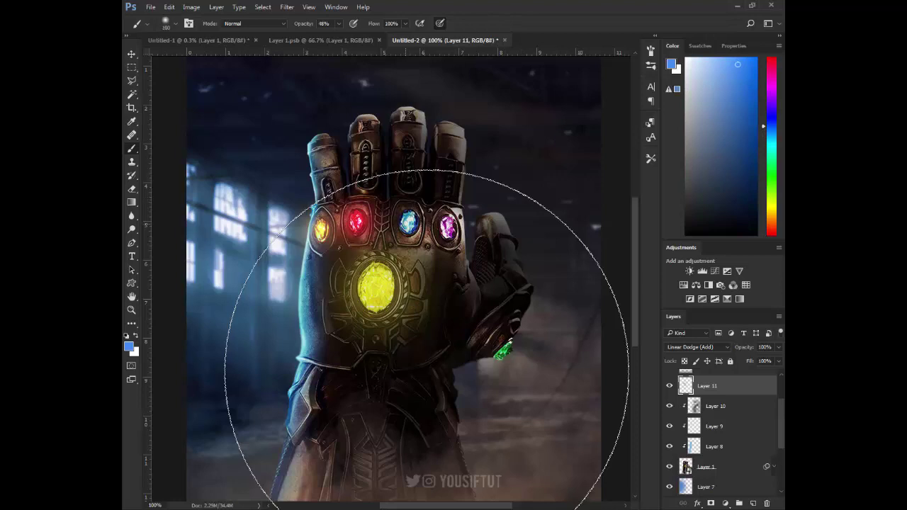
pyautogui.press('[')
pyautogui.press('[')
pyautogui.press('[')
pyautogui.click(409, 222)
pyautogui.click(713, 57)
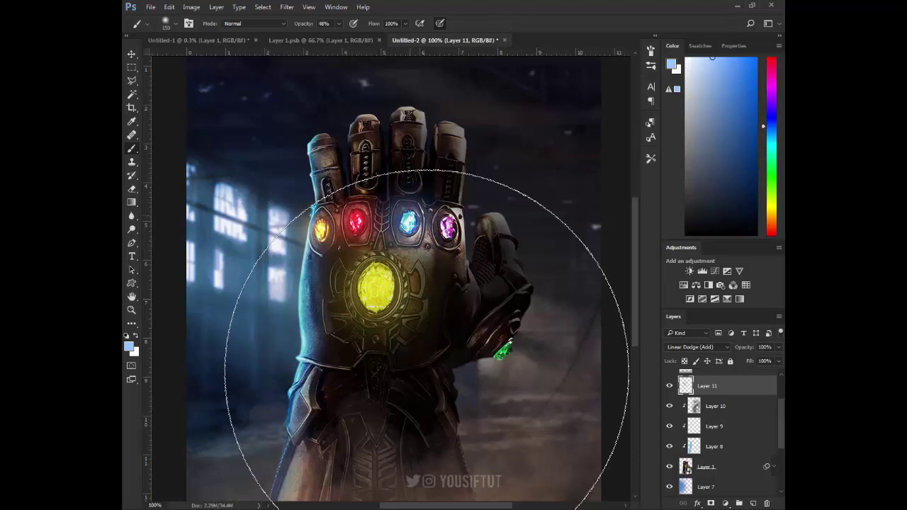
pyautogui.press('[')
pyautogui.press('[')
pyautogui.press('[')
pyautogui.click(409, 222)
pyautogui.click(401, 224)
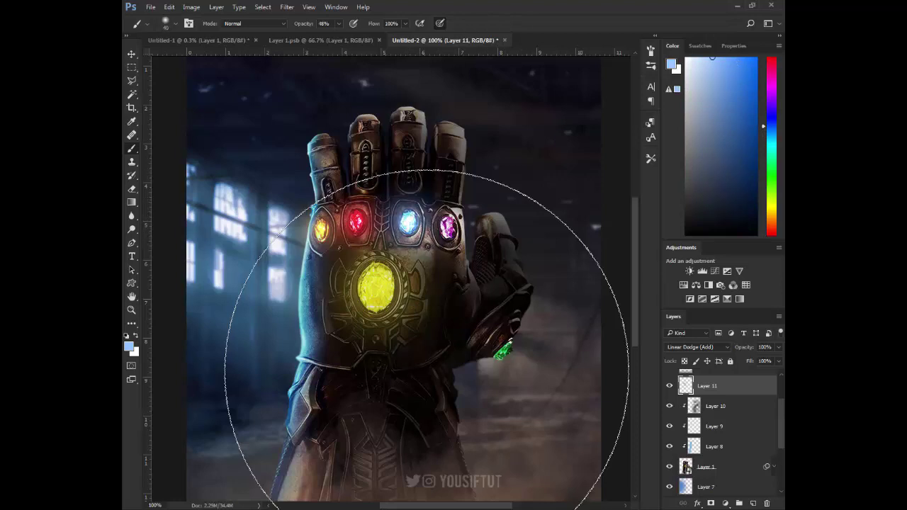
# Step: Paint a purple glow on the purple gem and a wider orange glow on the orange stone
pyautogui.moveTo(764, 126); pyautogui.dragTo(764, 97)
pyautogui.click(741, 69)
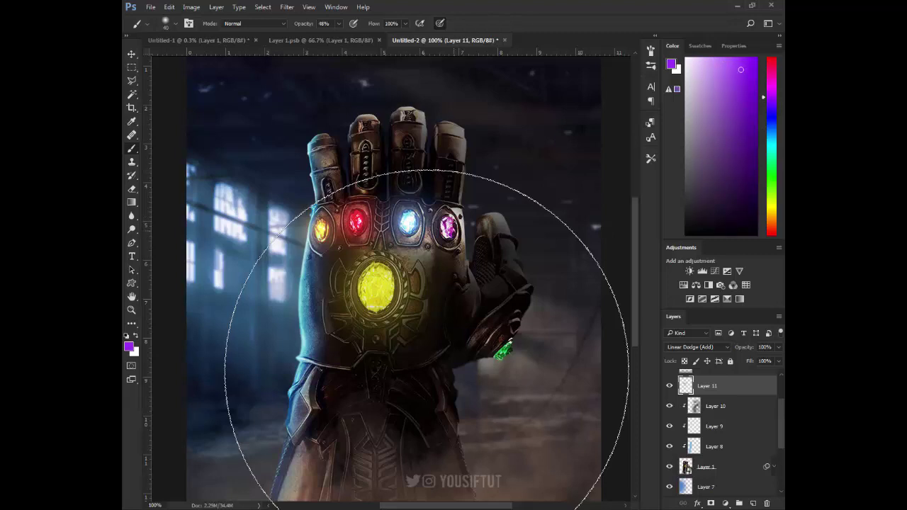
pyautogui.click(448, 225)
pyautogui.click(450, 228)
pyautogui.press(']')
pyautogui.press(']')
pyautogui.press(']')
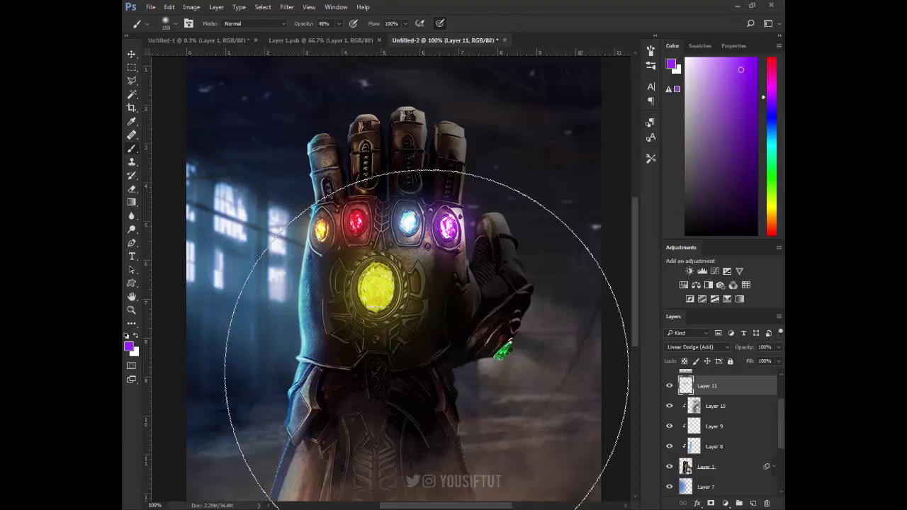
pyautogui.click(764, 216)
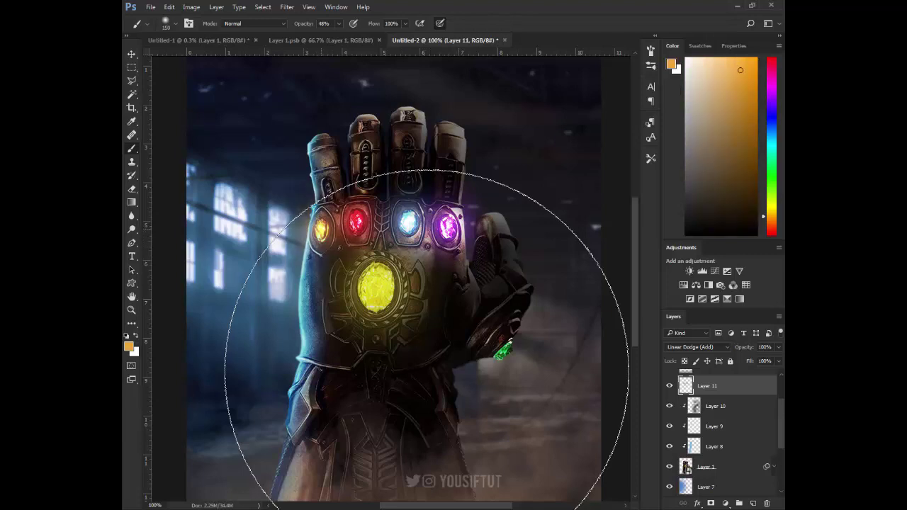
pyautogui.click(319, 230)
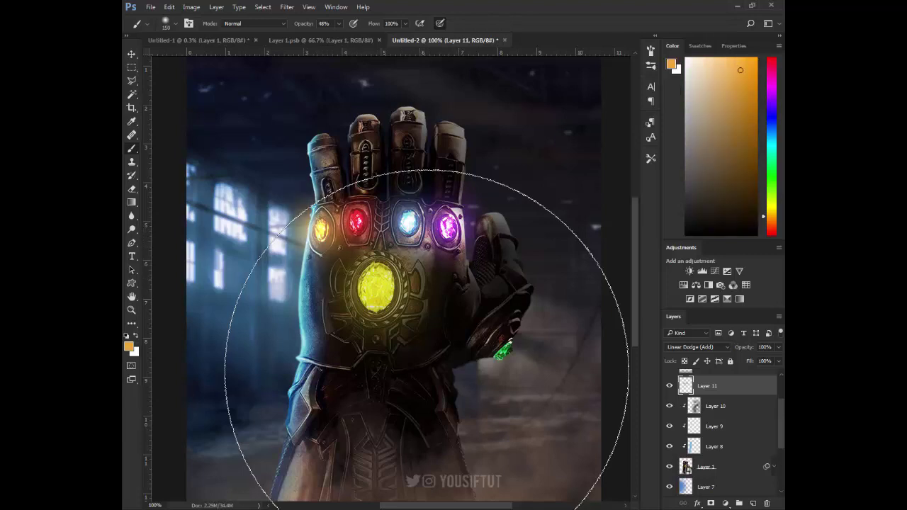
# Step: Paint a bright, lighter green glow around the small green side gem
pyautogui.press('x')
pyautogui.press('x')
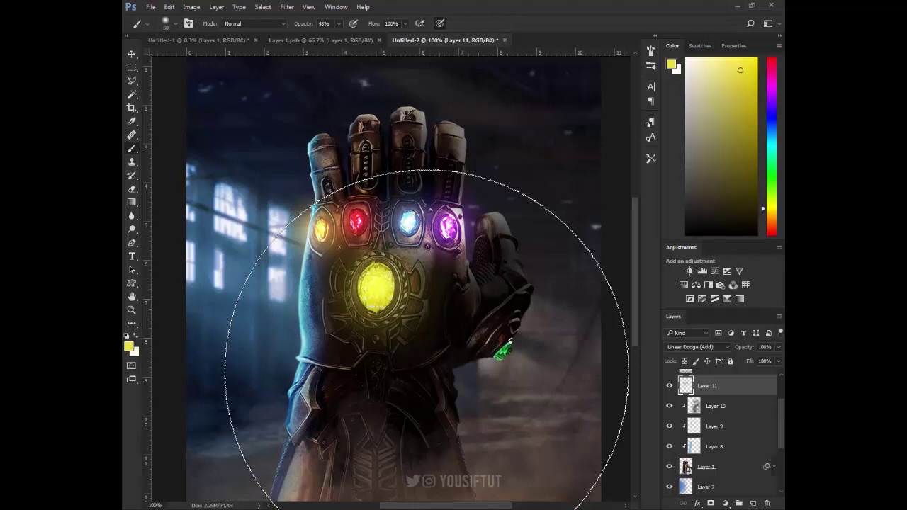
pyautogui.moveTo(771, 209); pyautogui.dragTo(772, 178)
pyautogui.click(503, 348)
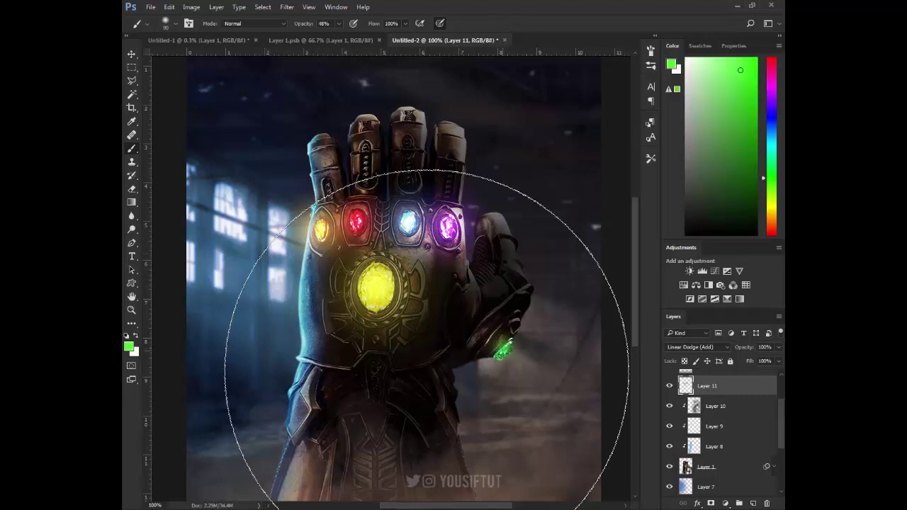
pyautogui.click(503, 349)
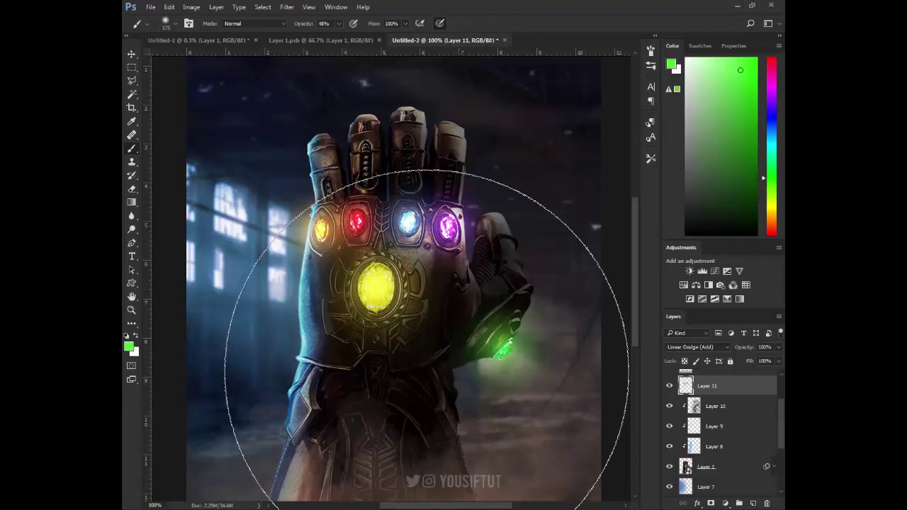
pyautogui.click(712, 59)
pyautogui.click(503, 349)
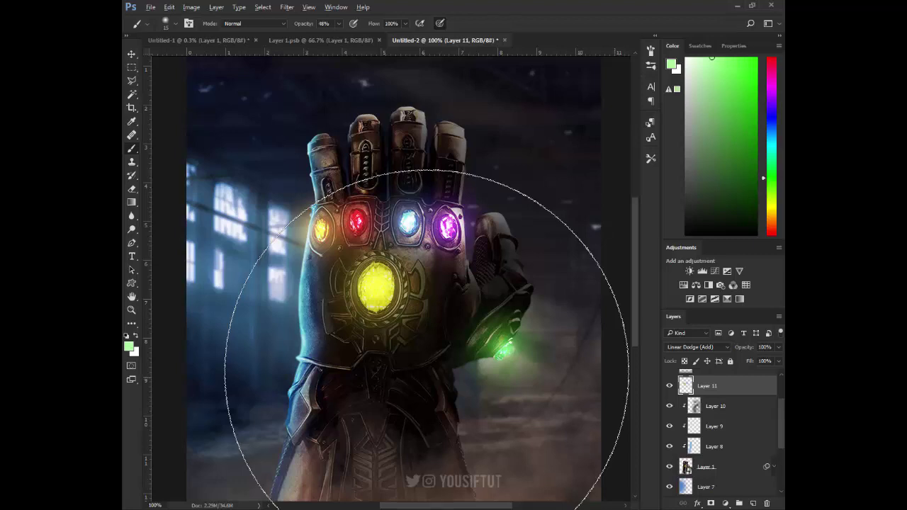
# Step: Try shifting the glow layer down and right, then undo the move
pyautogui.scroll(-1, 374, 237)
pyautogui.press('v')
pyautogui.moveTo(521, 310); pyautogui.dragTo(565, 333)
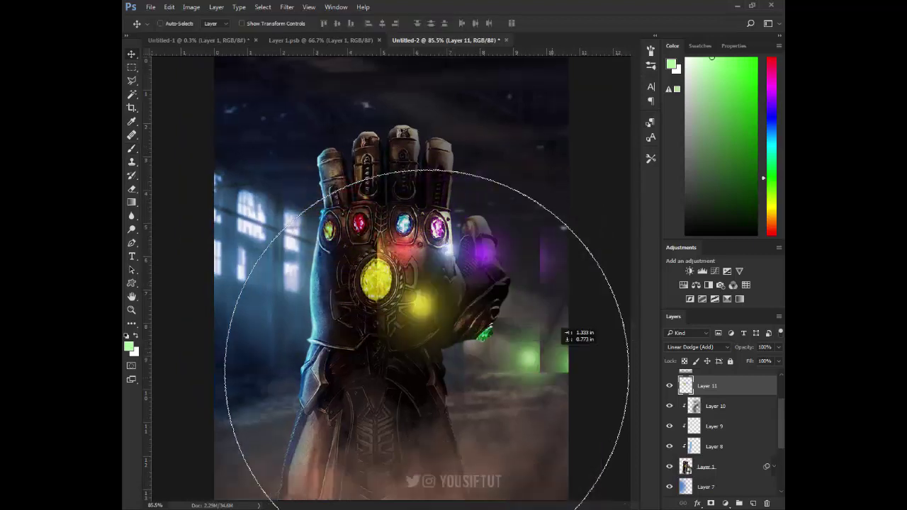
pyautogui.hotkey('ctrl', 'z')
pyautogui.click(697, 347)
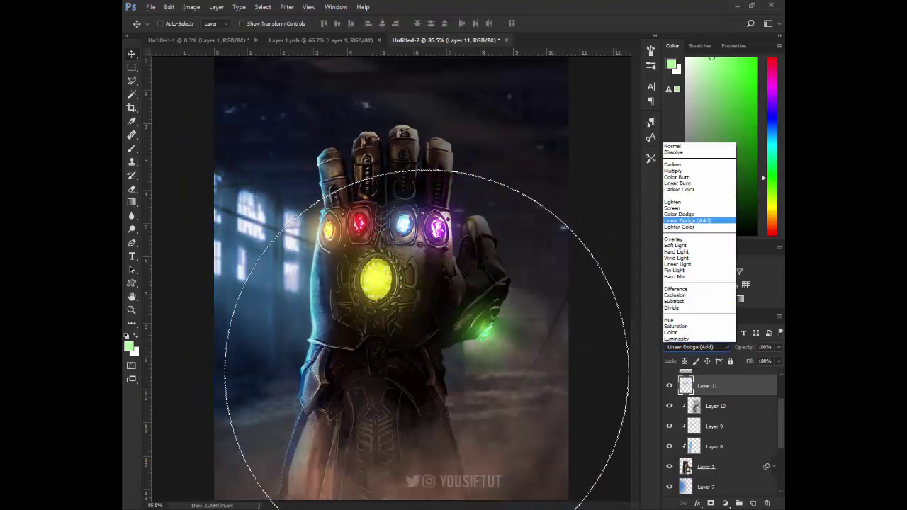
pyautogui.click(716, 406)
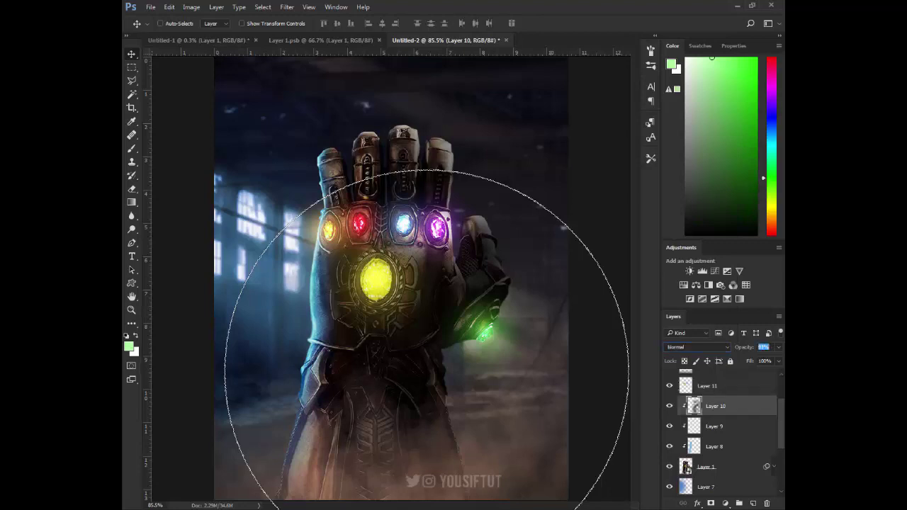
pyautogui.click(709, 385)
pyautogui.click(697, 347)
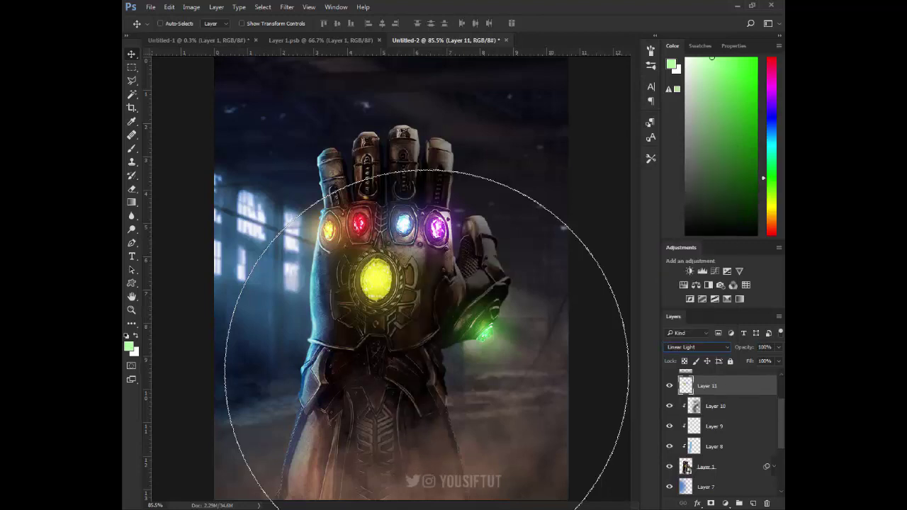
pyautogui.click(698, 269)
pyautogui.press('Up')
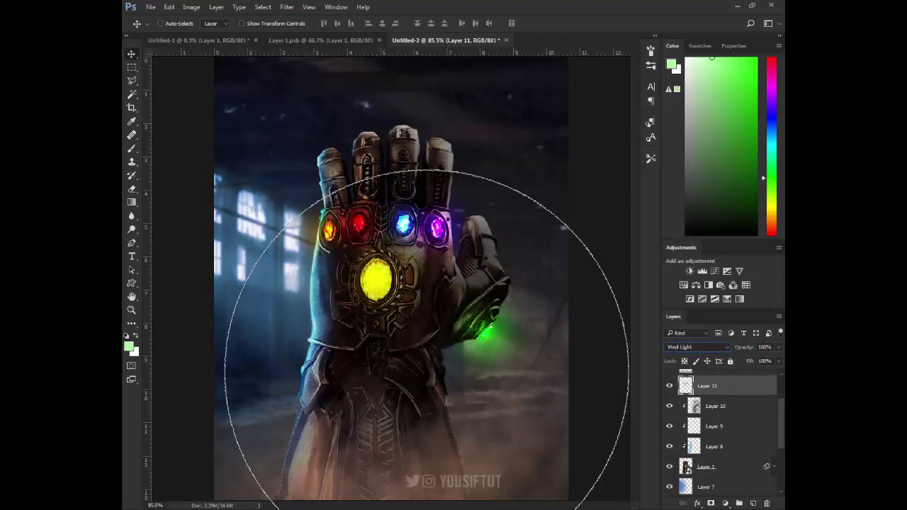
pyautogui.press('Up')
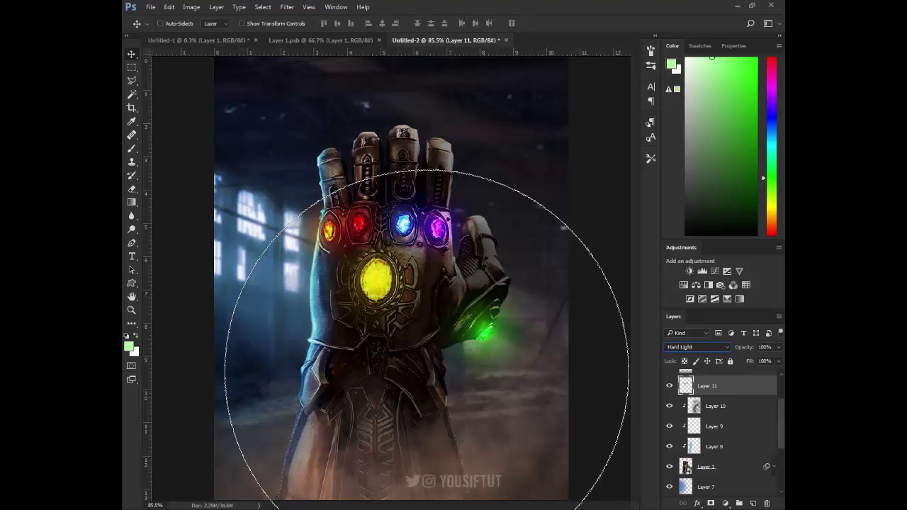
pyautogui.press('Up')
pyautogui.press('Up')
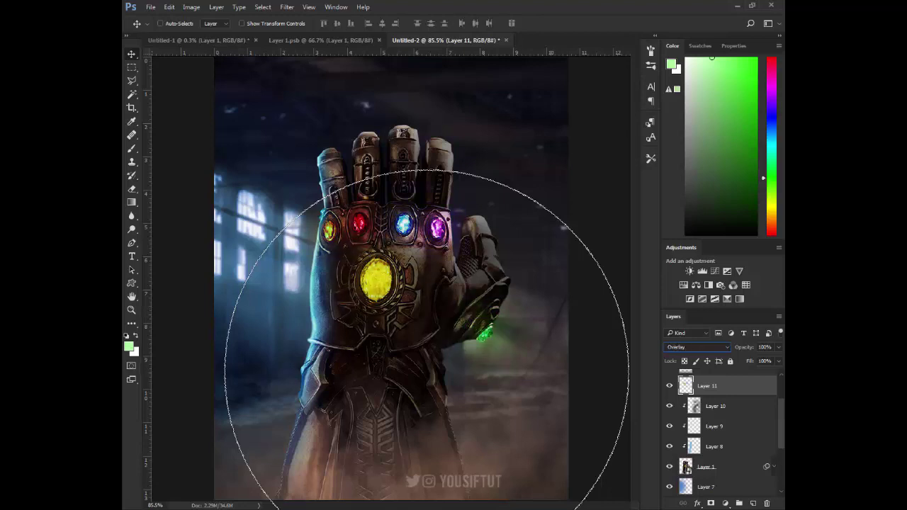
pyautogui.press('Up')
pyautogui.press('Up')
pyautogui.hotkey('alt', 'Down')
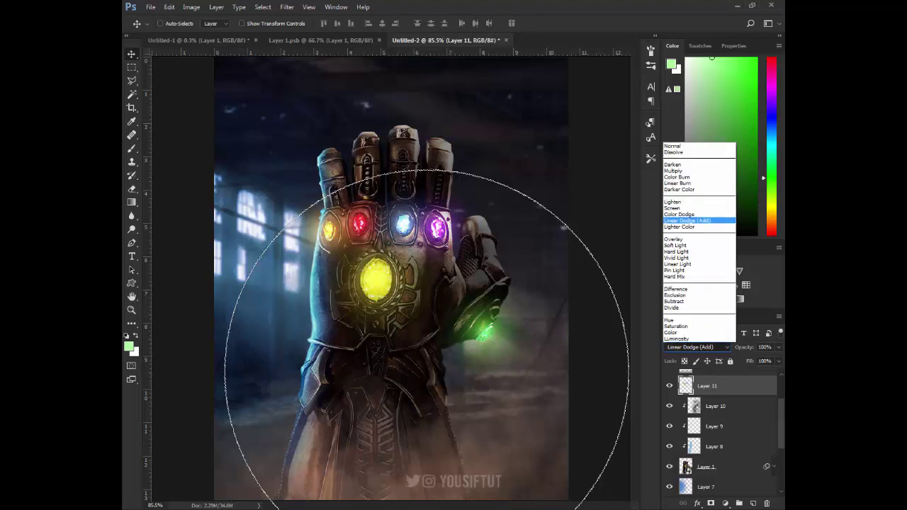
pyautogui.press('Return')
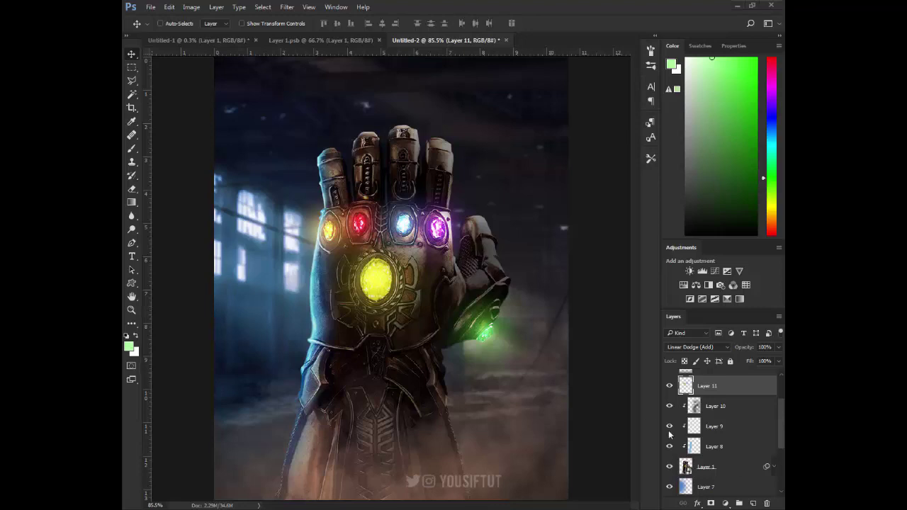
# Step: Add a Fuji ETERNA 250D Color Lookup adjustment above Layer 5
pyautogui.press('z')
pyautogui.keyDown('alt'); pyautogui.click(496, 299); pyautogui.keyUp('alt')
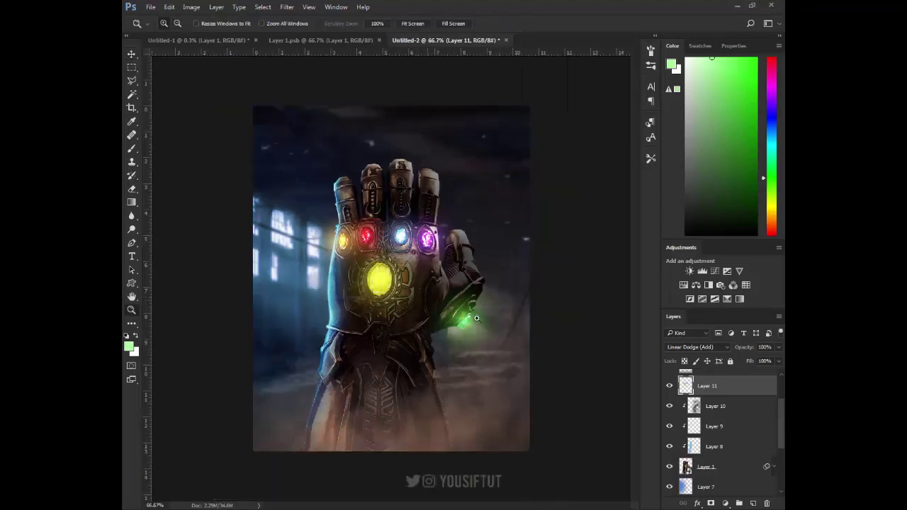
pyautogui.press('v')
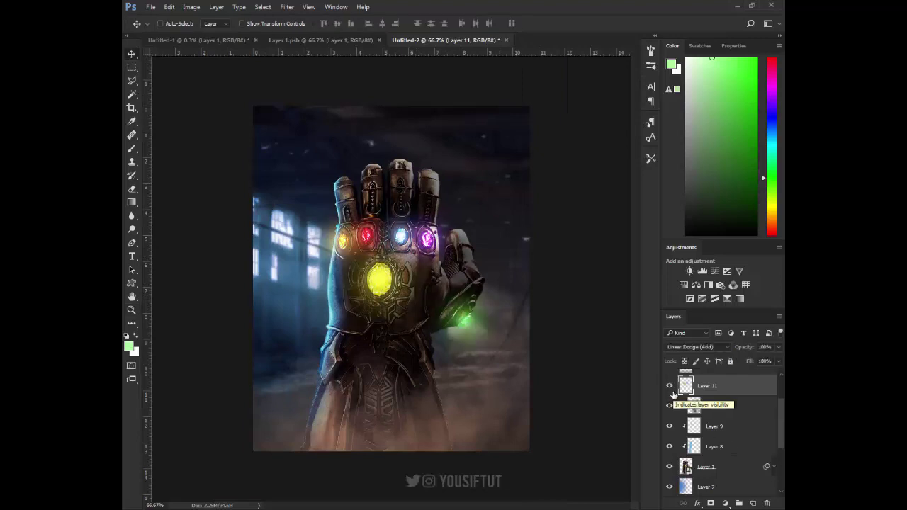
pyautogui.moveTo(673, 393); pyautogui.dragTo(697, 391)
pyautogui.scroll(2, 699, 393)
pyautogui.scroll(1, 698, 393)
pyautogui.click(706, 388)
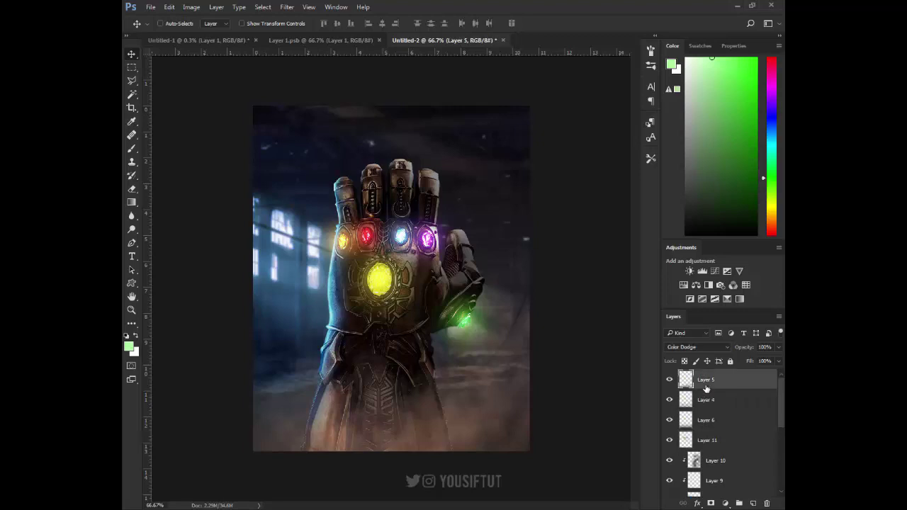
pyautogui.click(746, 285)
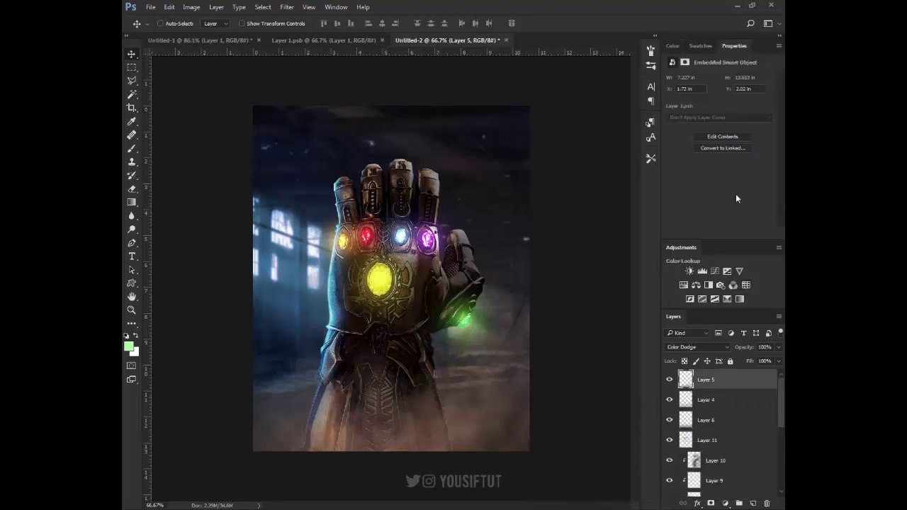
pyautogui.click(741, 80)
pyautogui.click(684, 212)
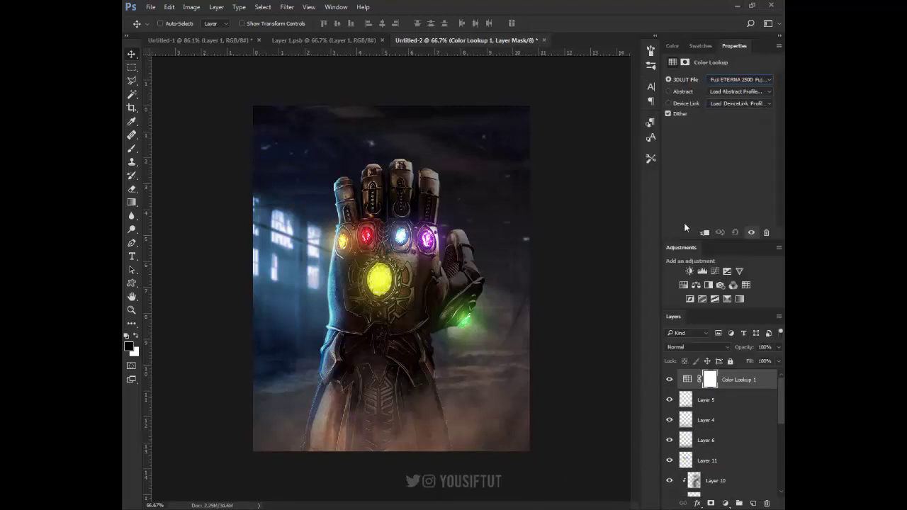
# Step: Add a Curves adjustment with midtone and highlight points and a raised black point
pyautogui.click(714, 272)
pyautogui.click(710, 162)
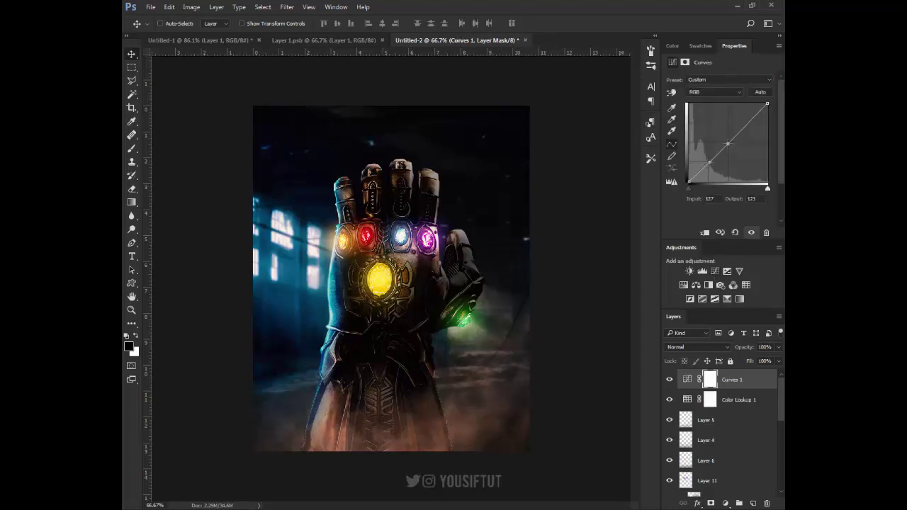
pyautogui.click(748, 124)
pyautogui.moveTo(689, 182); pyautogui.dragTo(678, 173)
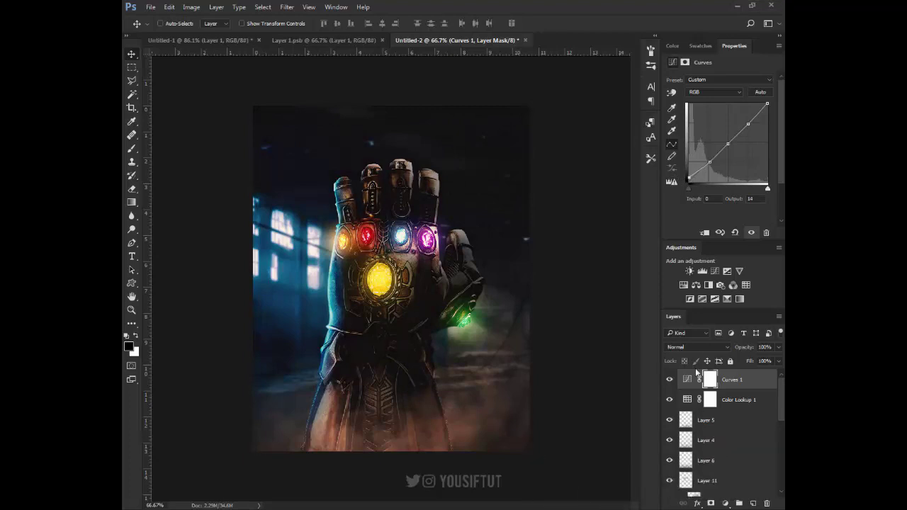
pyautogui.moveTo(711, 163); pyautogui.dragTo(707, 160)
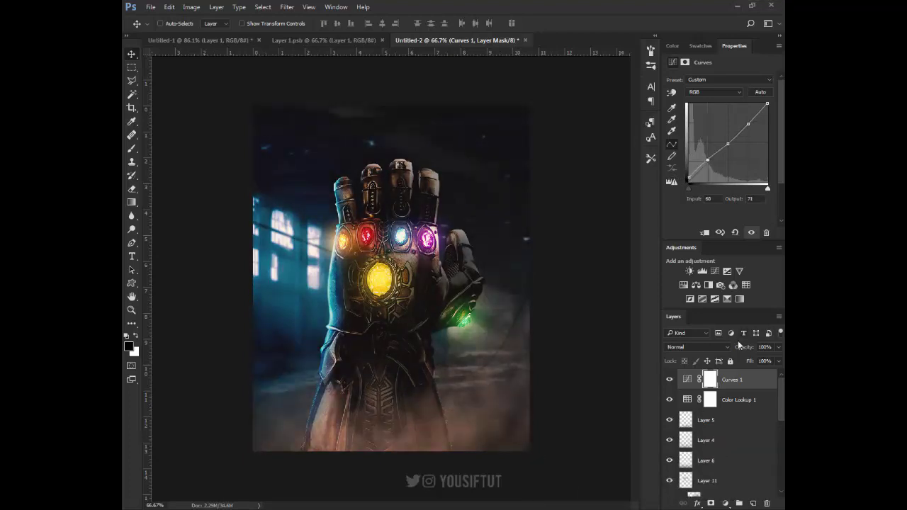
# Step: Lower the Color Lookup 1 layer's opacity to 70%
pyautogui.click(746, 399)
pyautogui.moveTo(747, 350); pyautogui.dragTo(729, 350)
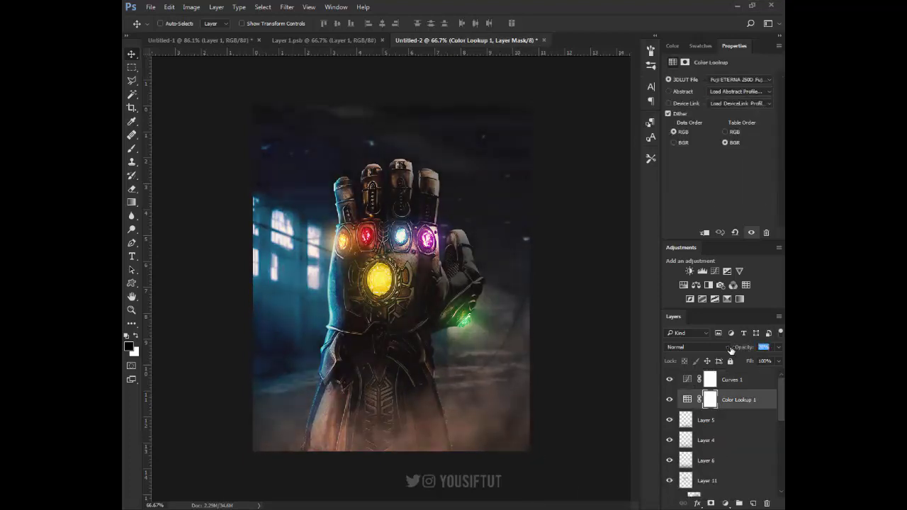
pyautogui.scroll(-3, 713, 404)
pyautogui.click(713, 404)
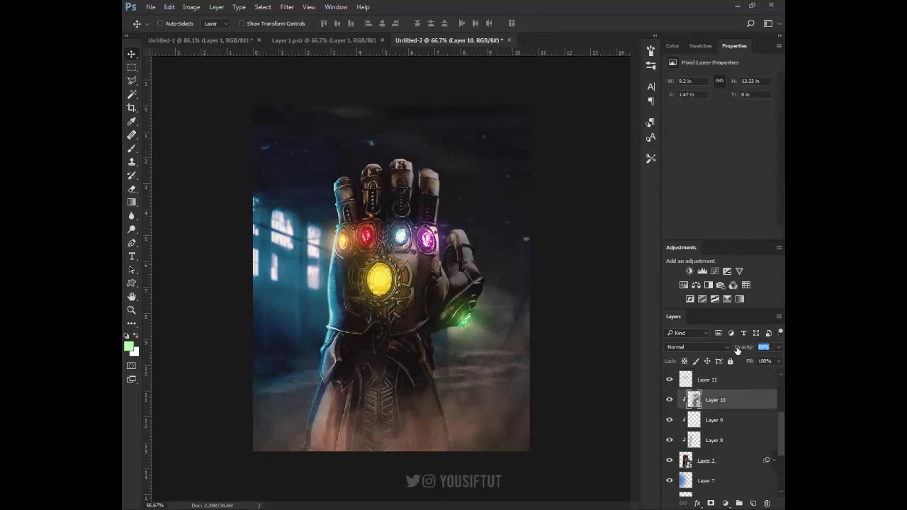
# Step: Create a clipped Layer 12 above Layer 10 and paint a faint green rim along the armour
pyautogui.scroll(-2, 753, 405)
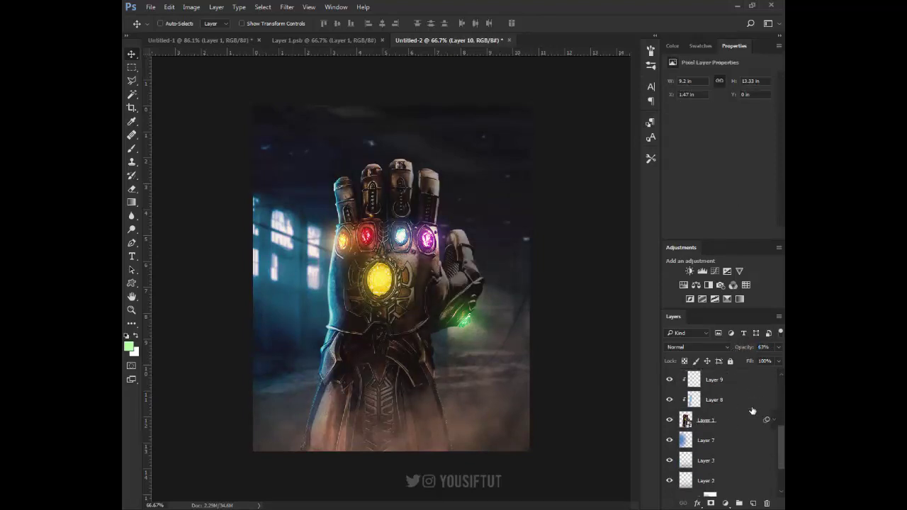
pyautogui.scroll(1, 753, 411)
pyautogui.click(753, 503)
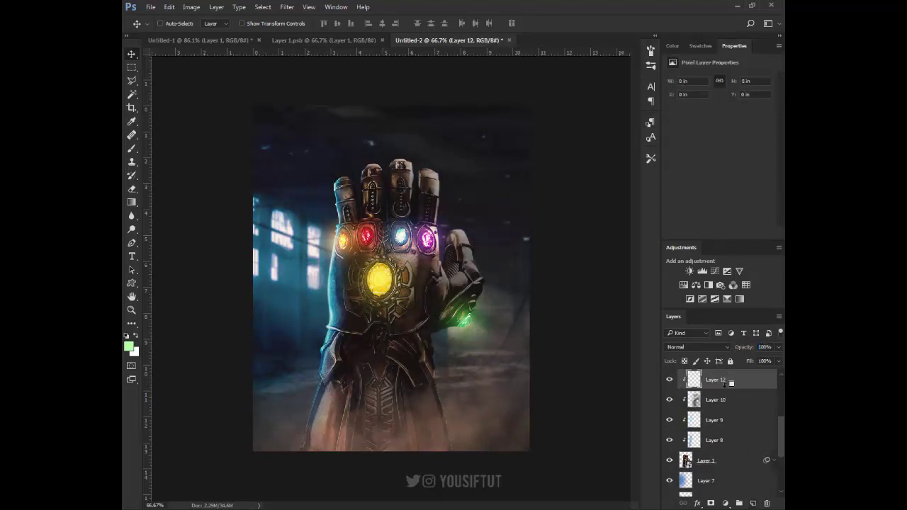
pyautogui.press('z')
pyautogui.moveTo(466, 352); pyautogui.dragTo(497, 353)
pyautogui.press('b')
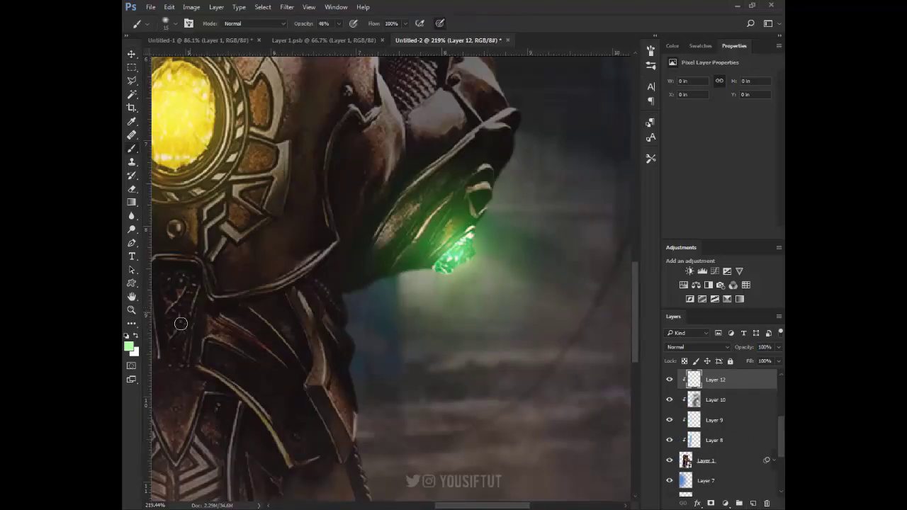
pyautogui.click(129, 346)
pyautogui.click(556, 77)
pyautogui.moveTo(348, 300); pyautogui.dragTo(365, 456)
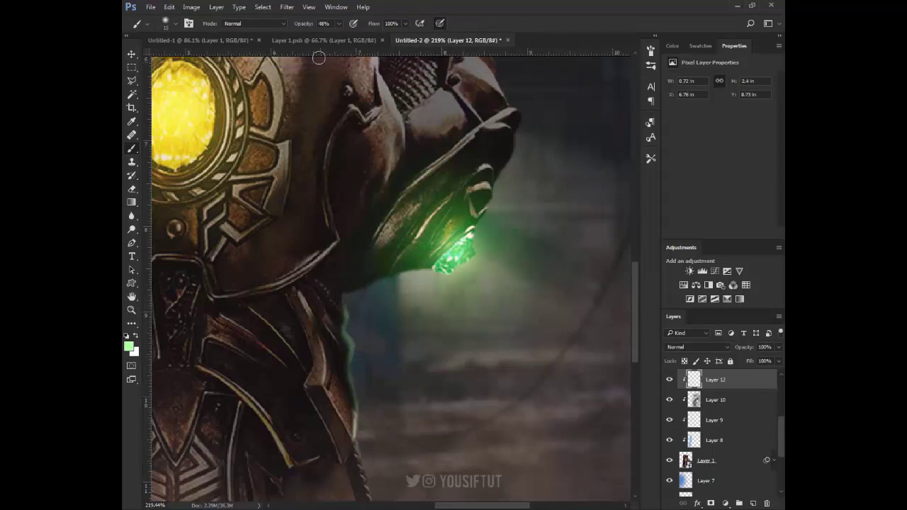
# Step: Paint a wider green rim down the armour edge with an 18% opacity brush
pyautogui.moveTo(302, 24); pyautogui.dragTo(294, 24)
pyautogui.press(']')
pyautogui.press(']')
pyautogui.press(']')
pyautogui.moveTo(354, 315)
pyautogui.mouseDown()
pyautogui.moveTo(348, 348)
pyautogui.moveTo(319, 324)
pyautogui.moveTo(383, 461)
pyautogui.mouseUp()
pyautogui.moveTo(441, 420); pyautogui.dragTo(474, 303)
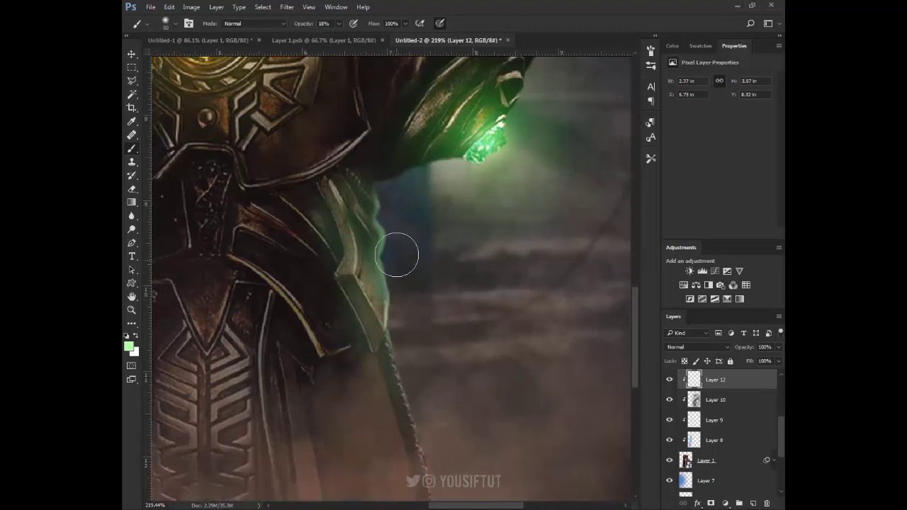
pyautogui.press('[')
pyautogui.press('[')
pyautogui.press('[')
pyautogui.moveTo(379, 237); pyautogui.dragTo(370, 185)
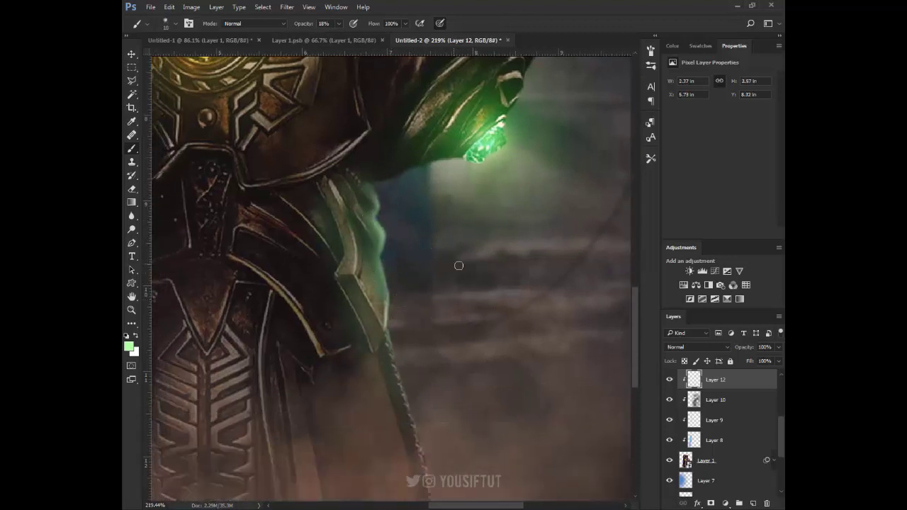
pyautogui.moveTo(459, 266)
pyautogui.mouseDown()
pyautogui.moveTo(480, 324)
pyautogui.moveTo(480, 399)
pyautogui.moveTo(421, 356)
pyautogui.moveTo(347, 395)
pyautogui.mouseUp()
# Step: Paint faint light strokes along the gauntlet's right edge, raising brush opacity to 28%
pyautogui.press('x')
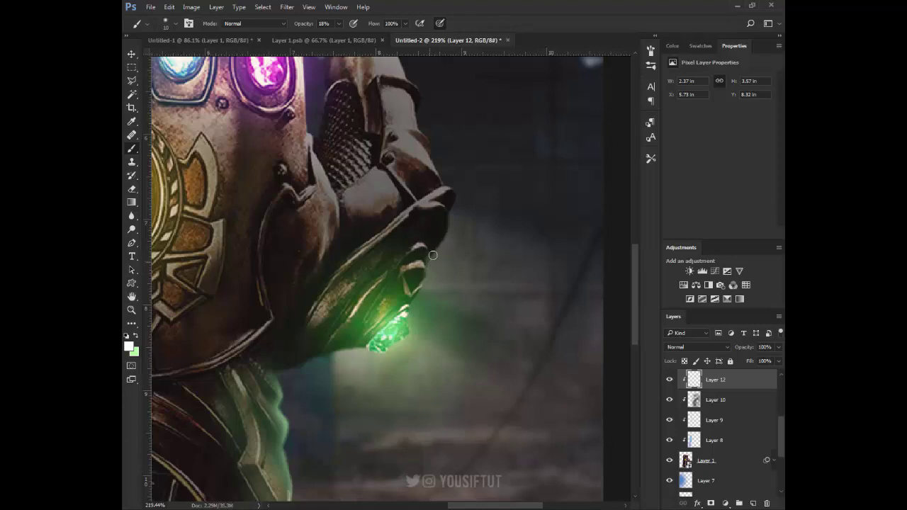
pyautogui.moveTo(433, 255); pyautogui.dragTo(451, 228)
pyautogui.scroll(3, 498, 234)
pyautogui.moveTo(445, 304); pyautogui.dragTo(454, 267)
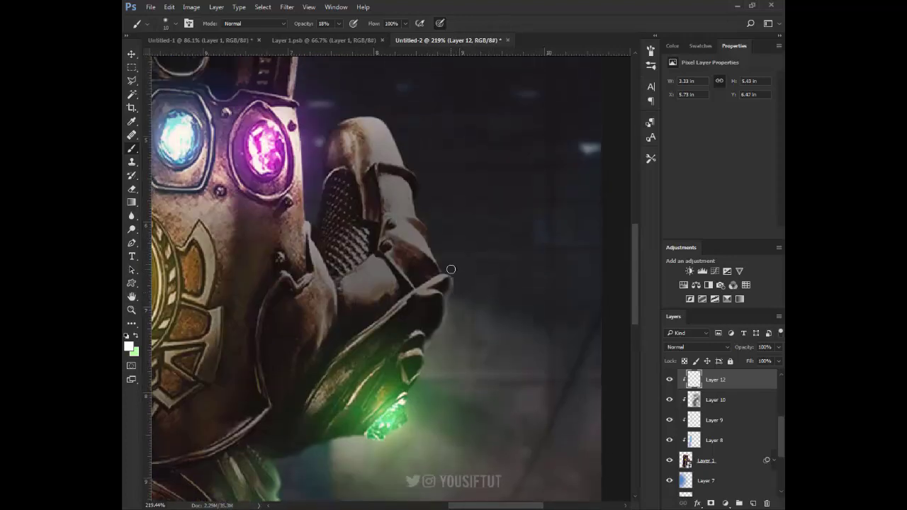
pyautogui.moveTo(302, 27); pyautogui.dragTo(309, 27)
pyautogui.press(']')
pyautogui.moveTo(439, 271)
pyautogui.mouseDown()
pyautogui.moveTo(404, 148)
pyautogui.moveTo(410, 163)
pyautogui.mouseUp()
# Step: Set Layer 12's blend mode to Linear Dodge (Add) after trying Soft Light
pyautogui.hotkey('ctrl', '0')
pyautogui.press('v')
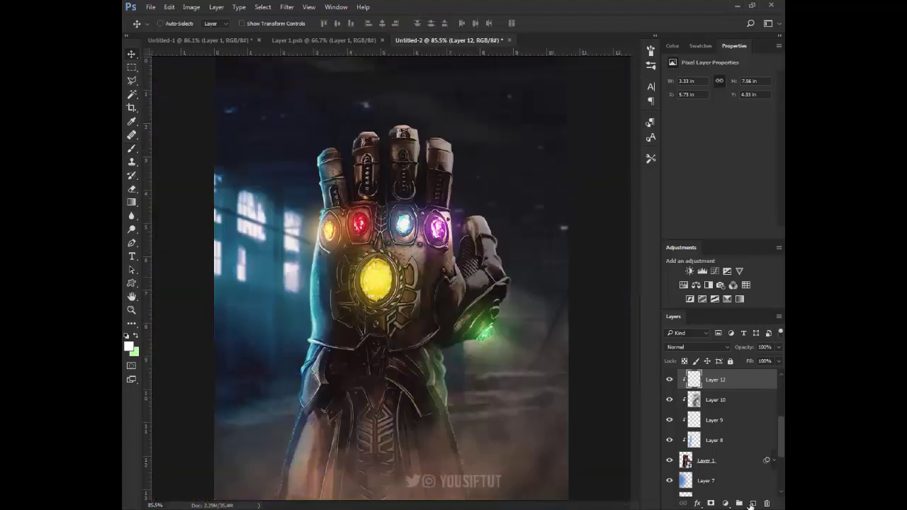
pyautogui.click(669, 380)
pyautogui.click(702, 348)
pyautogui.click(702, 224)
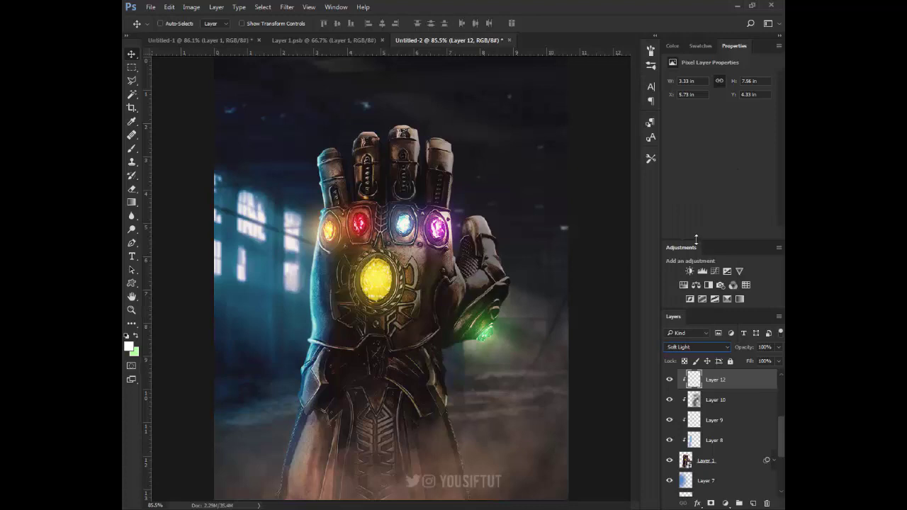
pyautogui.press('Down')
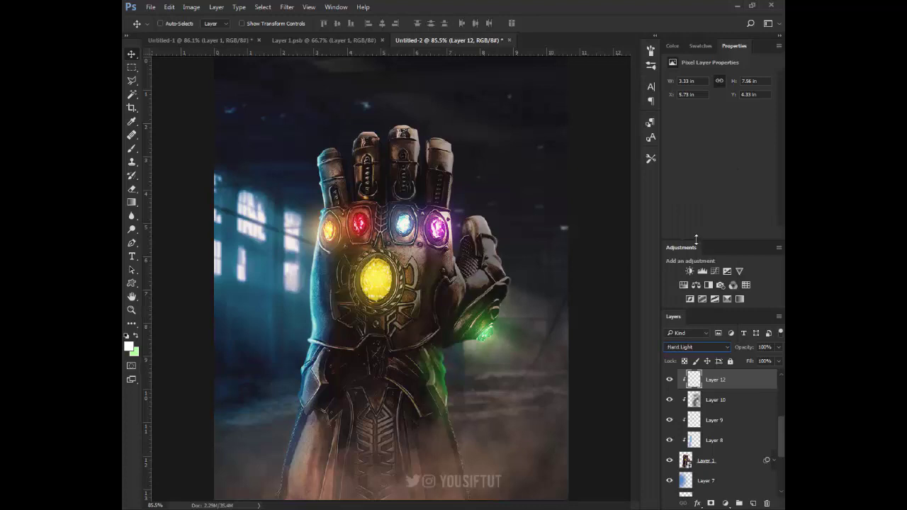
pyautogui.click(694, 347)
pyautogui.click(709, 224)
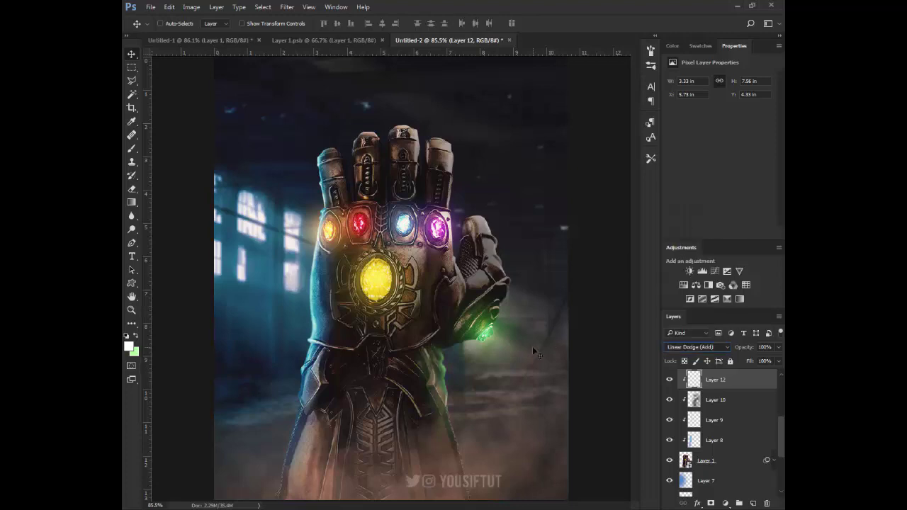
# Step: Lasso the lower gauntlet and feather the selection by 40 px
pyautogui.press('l')
pyautogui.rightClick(131, 80)
pyautogui.click(171, 81)
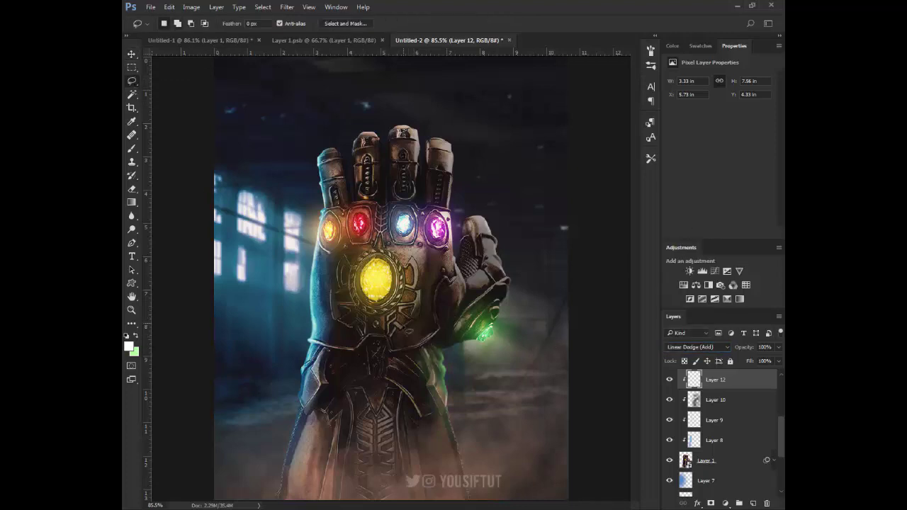
pyautogui.moveTo(391, 346); pyautogui.dragTo(389, 341)
pyautogui.rightClick(397, 147)
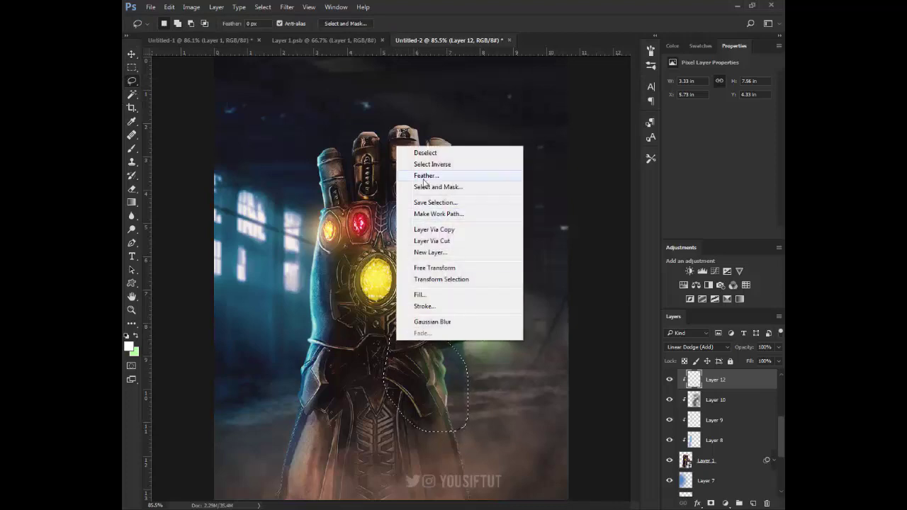
pyautogui.click(425, 175)
pyautogui.write('40')
pyautogui.press('Return')
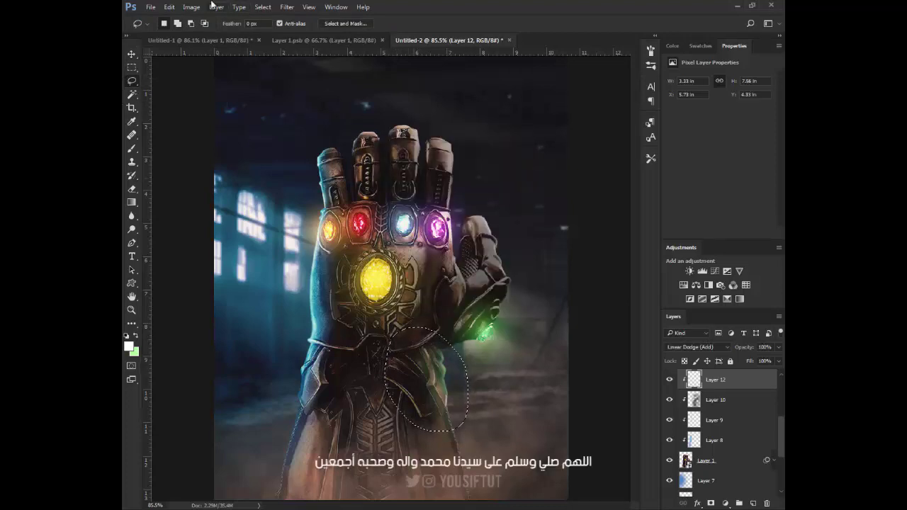
# Step: Retint the selection with Hue/Saturation: hue -16, saturation +51
pyautogui.click(191, 7)
pyautogui.click(364, 90)
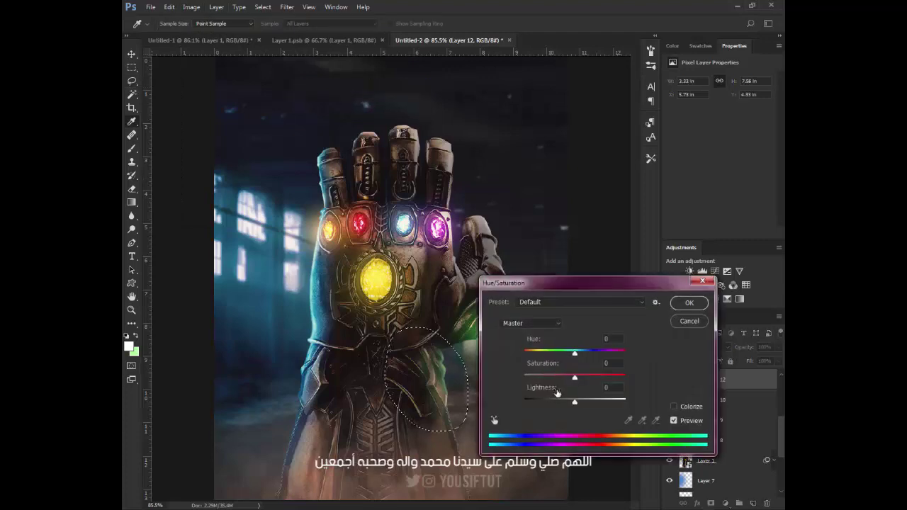
pyautogui.moveTo(575, 352)
pyautogui.mouseDown()
pyautogui.moveTo(560, 354)
pyautogui.moveTo(586, 351)
pyautogui.moveTo(567, 353)
pyautogui.moveTo(605, 377)
pyautogui.mouseUp()
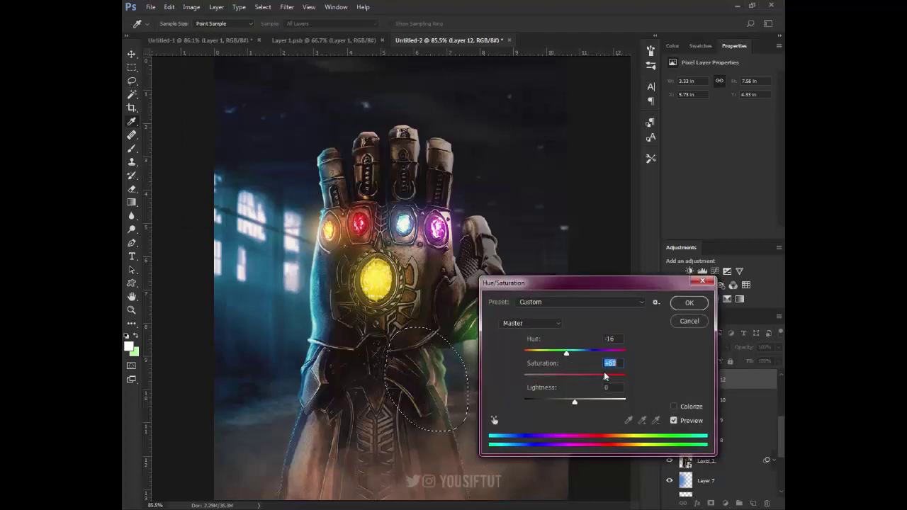
pyautogui.click(687, 302)
# Step: Darken the selection with a Curves adjustment and lightly erase glow near the wrist
pyautogui.hotkey('ctrl', 'm')
pyautogui.moveTo(410, 205); pyautogui.dragTo(422, 230)
pyautogui.click(596, 120)
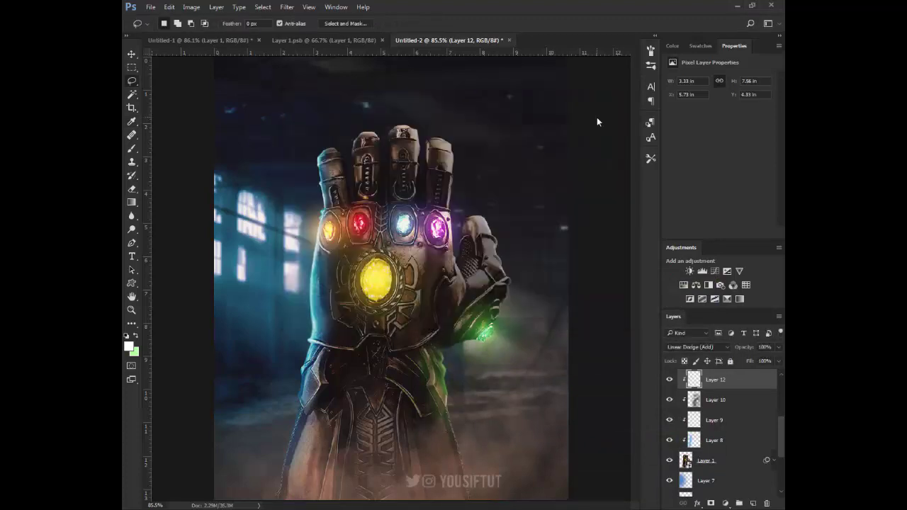
pyautogui.press('e')
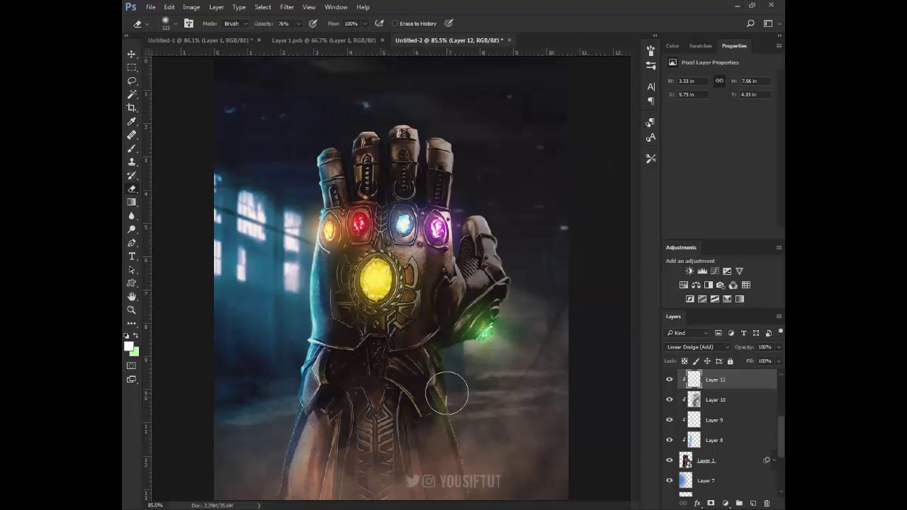
pyautogui.moveTo(447, 385); pyautogui.dragTo(410, 352)
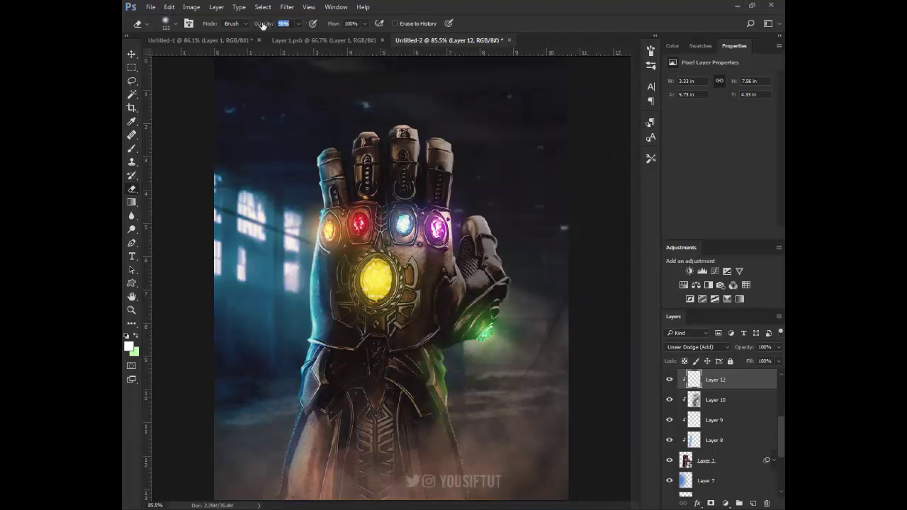
# Step: Zoom to frame the gauntlet at 100% and make Layer 10 the working layer
pyautogui.press('v')
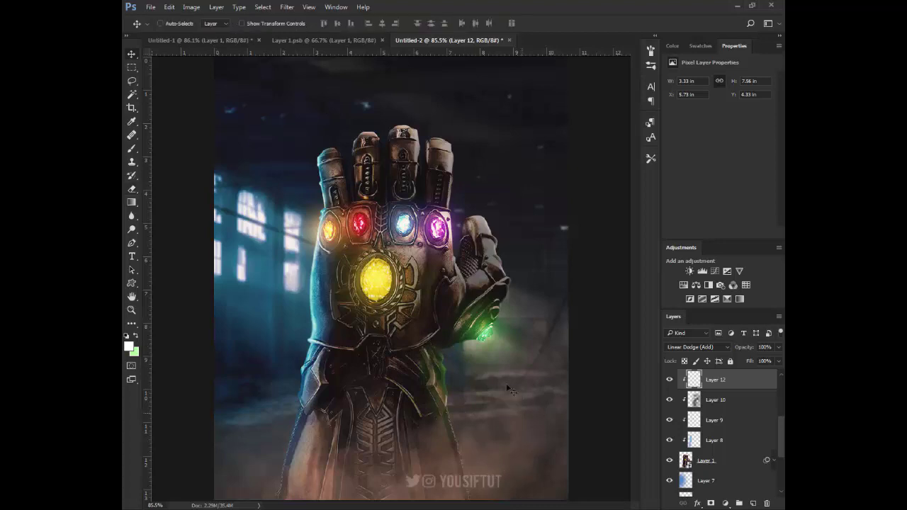
pyautogui.press('e')
pyautogui.press('v')
pyautogui.press('z')
pyautogui.keyDown('alt'); pyautogui.click(471, 341); pyautogui.keyUp('alt')
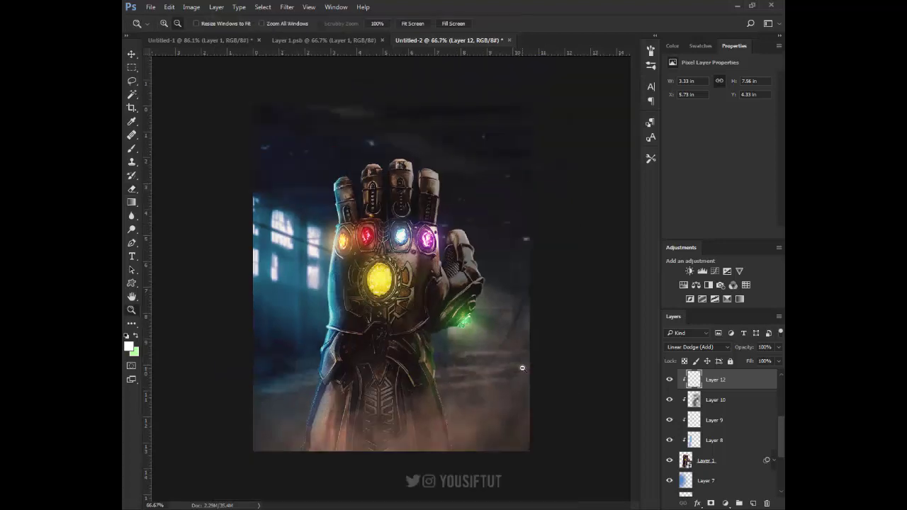
pyautogui.click(471, 341)
pyautogui.moveTo(439, 294); pyautogui.dragTo(465, 334)
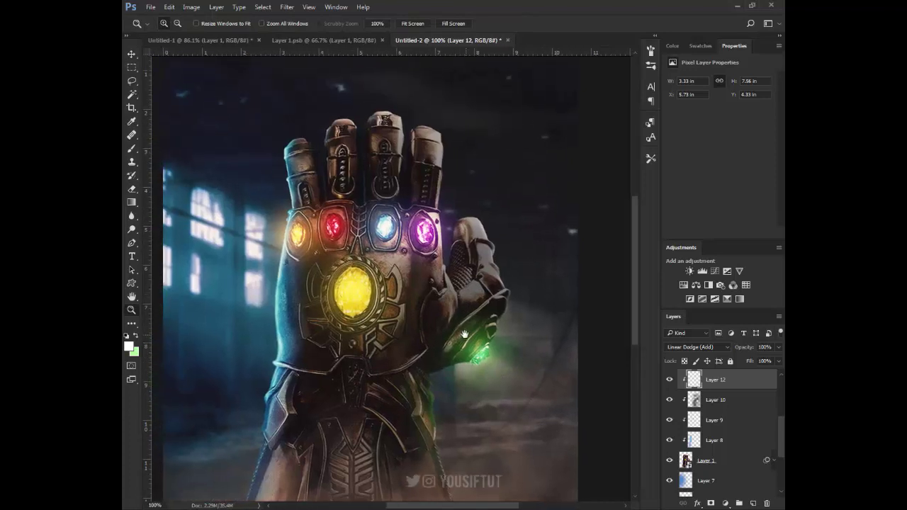
pyautogui.press('v')
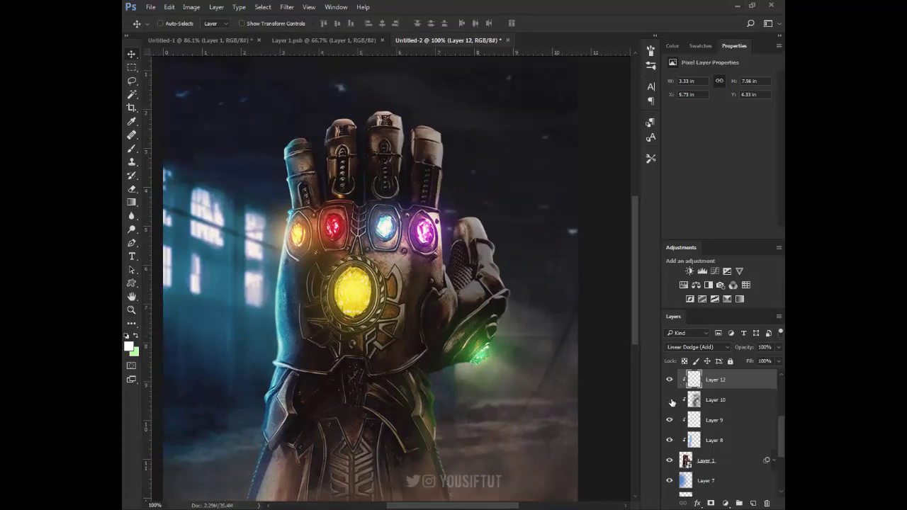
pyautogui.click(672, 401)
pyautogui.click(686, 402)
# Step: Erase Layer 10's grey haze over the pinky, ring finger and wrist
pyautogui.press('e')
pyautogui.rightClick(132, 188)
pyautogui.click(181, 186)
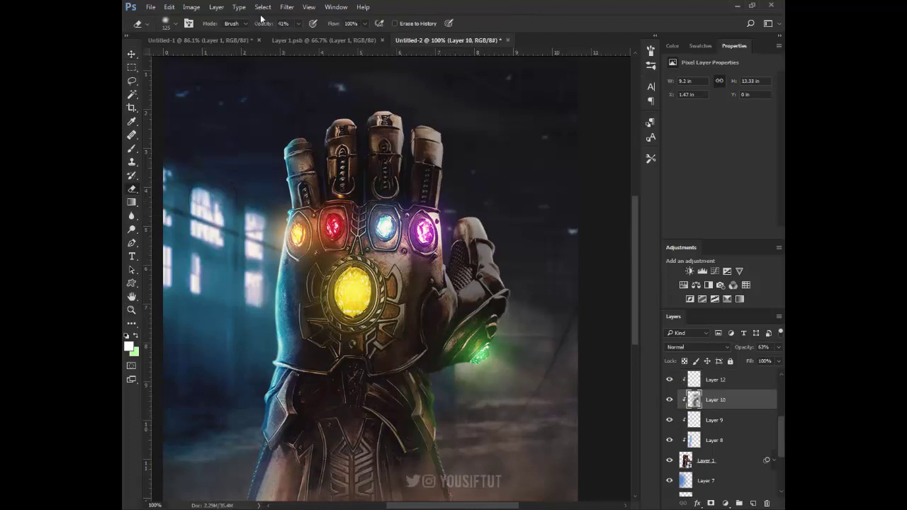
pyautogui.moveTo(476, 277); pyautogui.dragTo(520, 331)
pyautogui.press('[')
pyautogui.press('[')
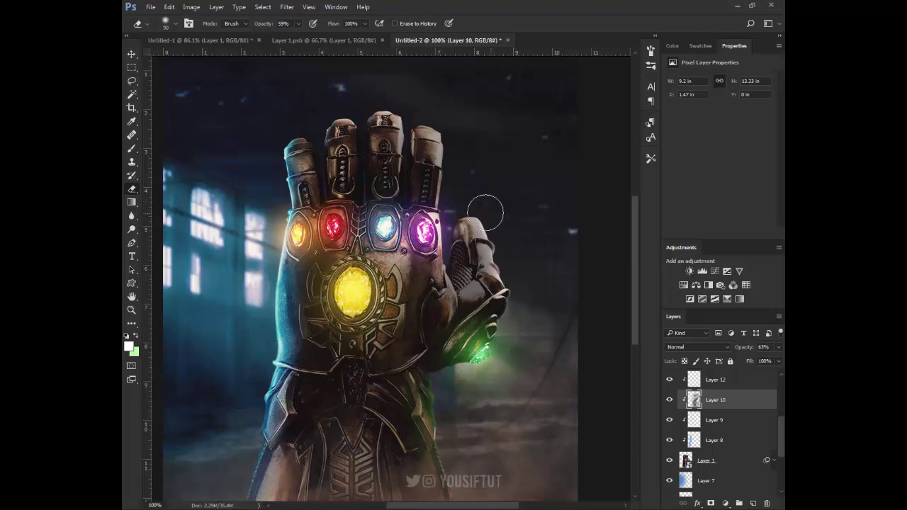
pyautogui.moveTo(454, 246); pyautogui.dragTo(445, 264)
pyautogui.moveTo(447, 182); pyautogui.dragTo(421, 117)
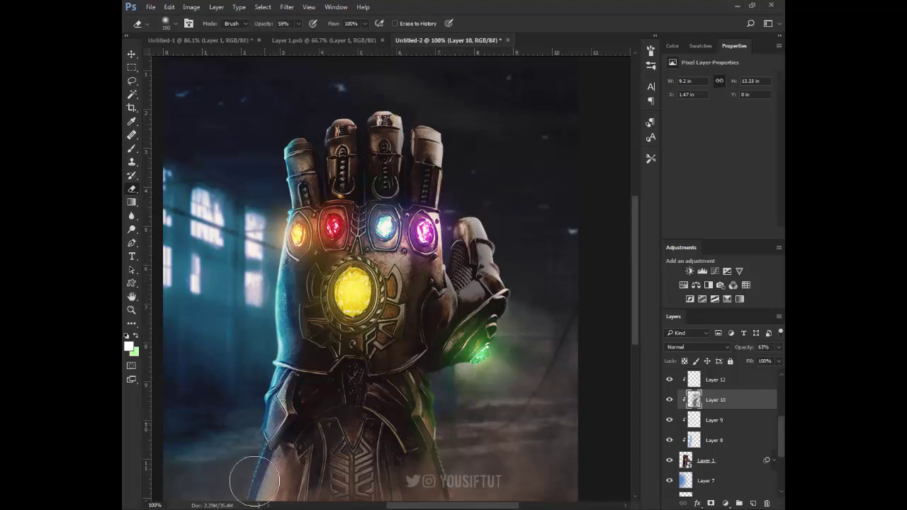
pyautogui.press(']')
pyautogui.moveTo(450, 431); pyautogui.dragTo(447, 398)
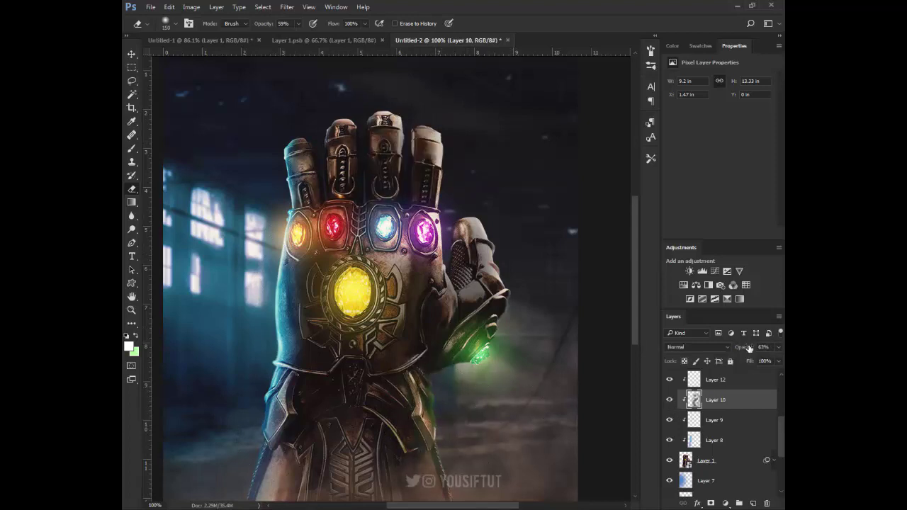
# Step: Lower Layer 10's opacity from 67% to 60%
pyautogui.moveTo(749, 347)
pyautogui.mouseDown()
pyautogui.moveTo(771, 348)
pyautogui.moveTo(753, 349)
pyautogui.mouseUp()
pyautogui.hotkey('ctrl', '-')
pyautogui.press('v')
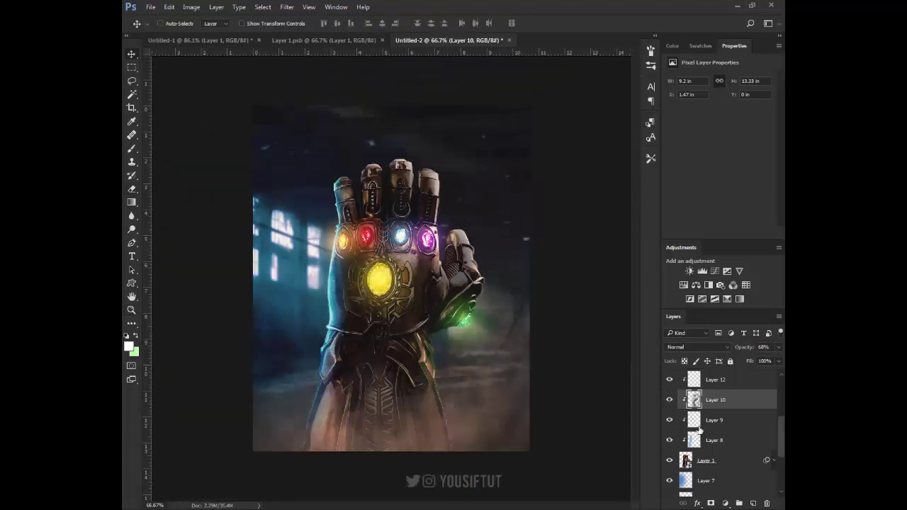
pyautogui.scroll(5, 714, 462)
pyautogui.click(726, 427)
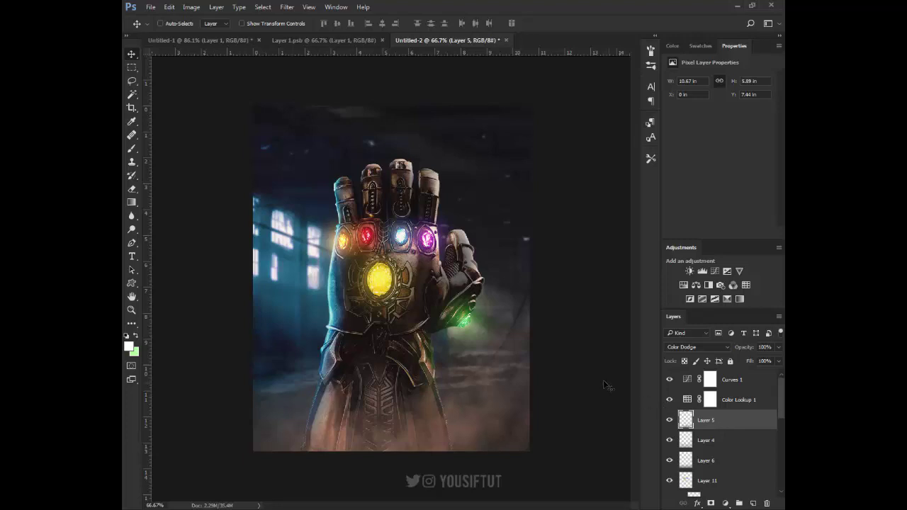
# Step: Add a new Layer 13 above Layer 5 and fill it with black
pyautogui.click(755, 503)
pyautogui.rightClick(128, 202)
pyautogui.click(177, 212)
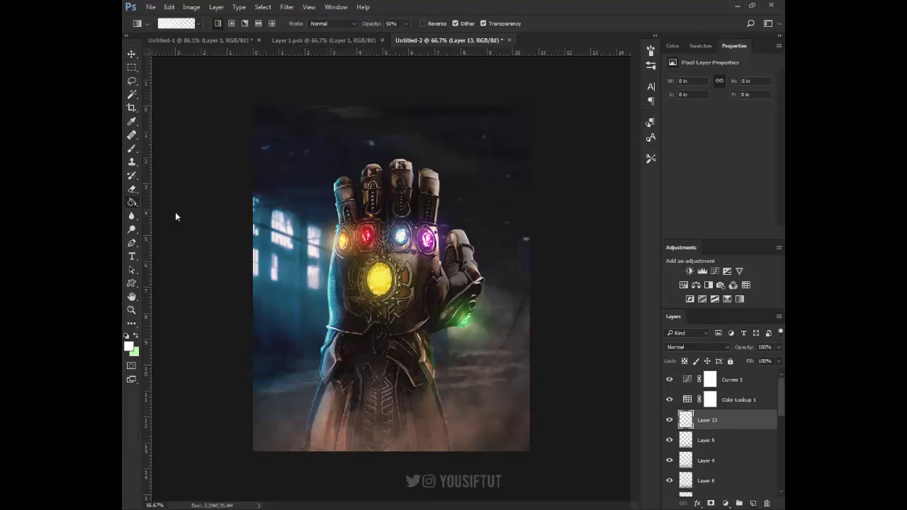
pyautogui.click(672, 45)
pyautogui.click(743, 218)
pyautogui.click(528, 186)
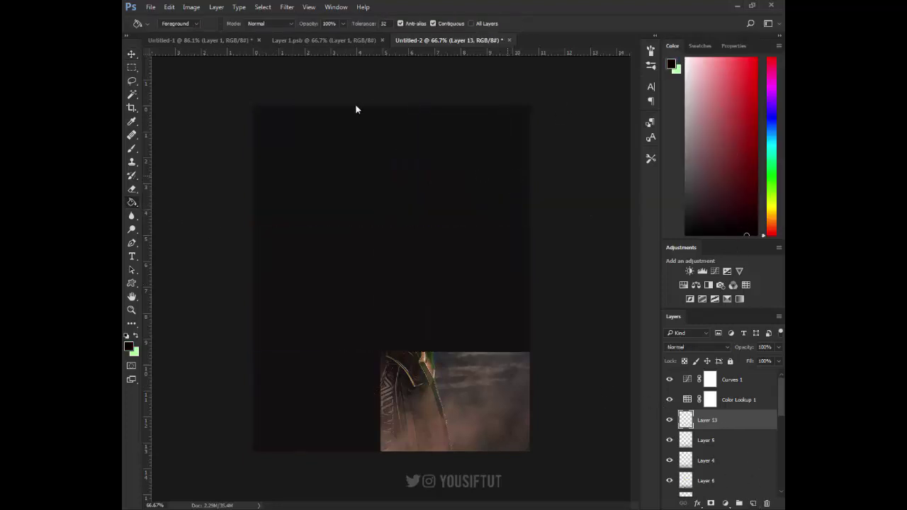
# Step: Render a Lens Flare on Layer 13, settling on the 50-300mm Zoom lens
pyautogui.click(287, 6)
pyautogui.moveTo(347, 170)
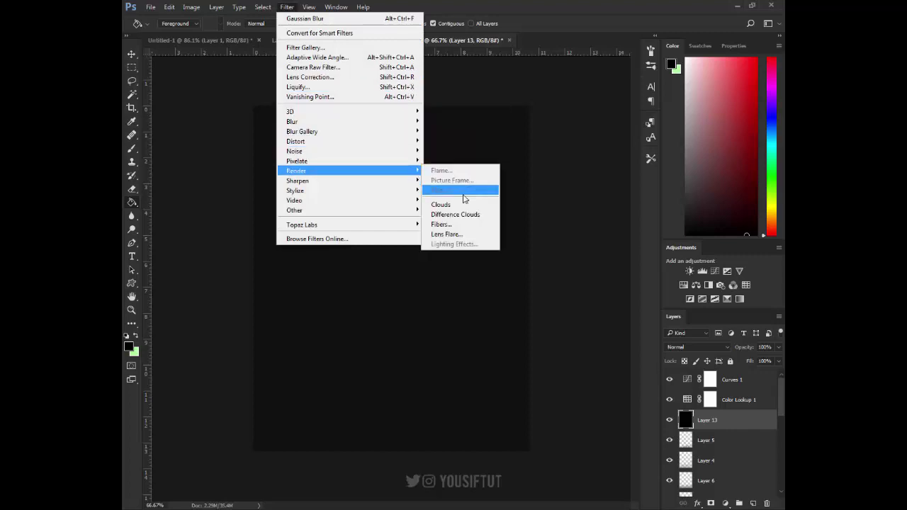
pyautogui.click(465, 231)
pyautogui.press('Down')
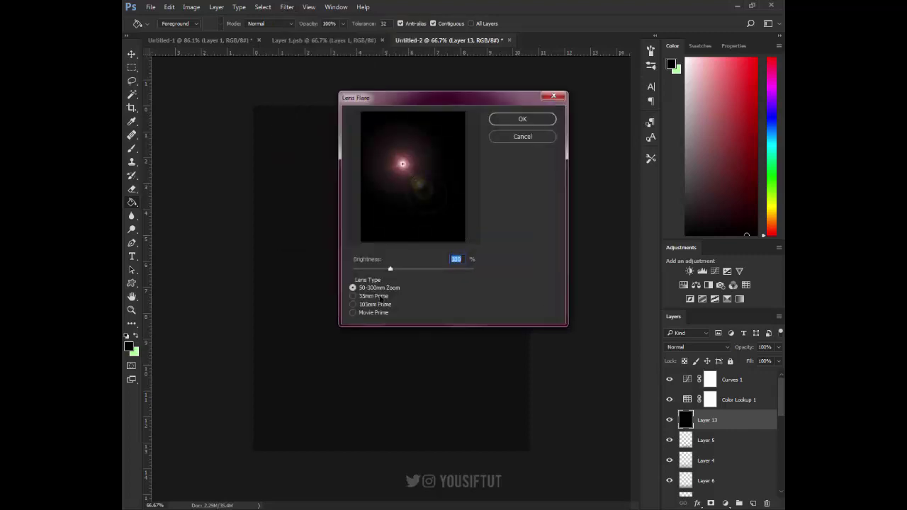
pyautogui.press('Down')
pyautogui.press('Down')
pyautogui.moveTo(409, 177); pyautogui.dragTo(413, 179)
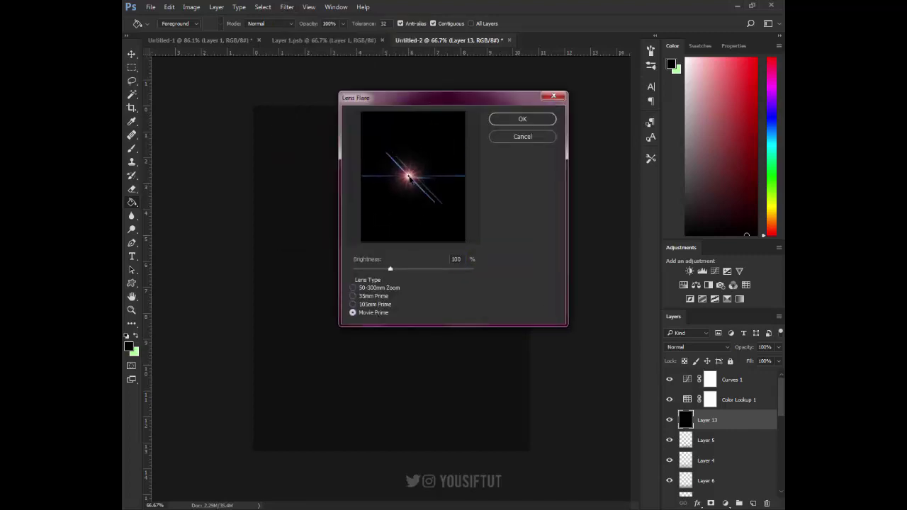
pyautogui.click(380, 305)
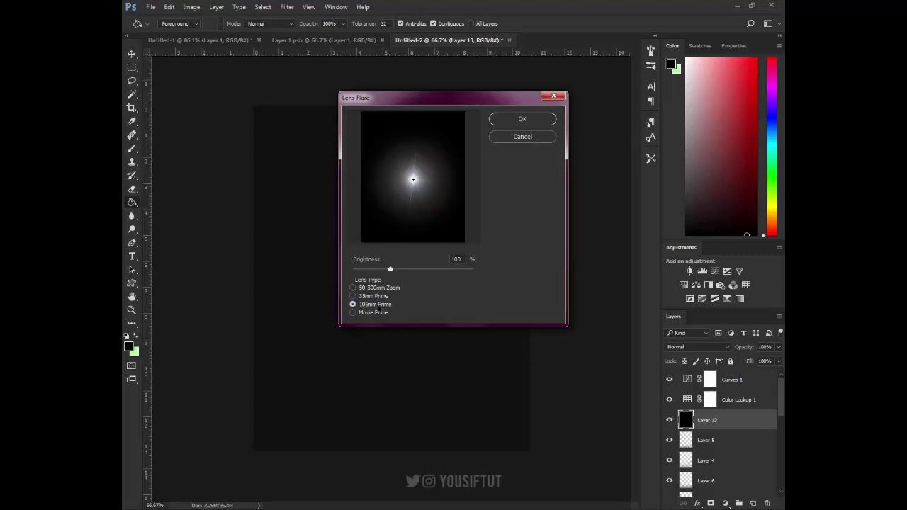
pyautogui.click(353, 288)
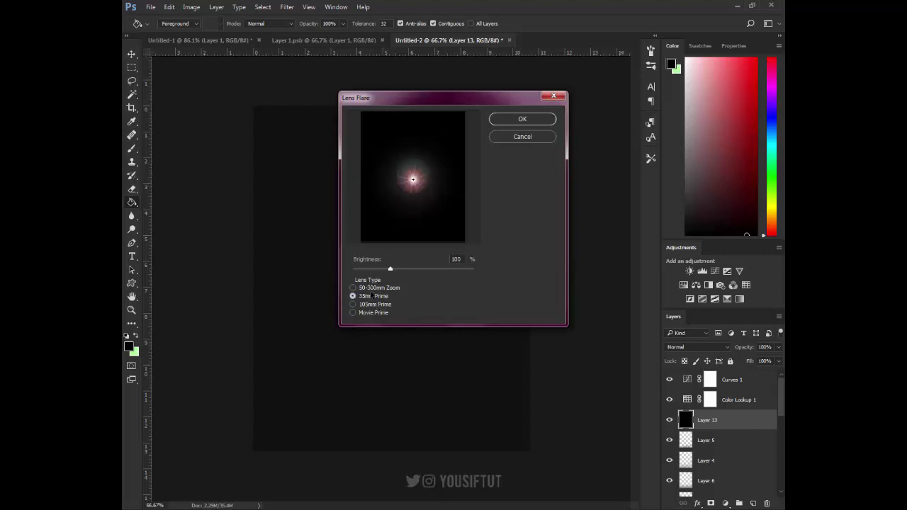
pyautogui.click(523, 119)
pyautogui.click(698, 347)
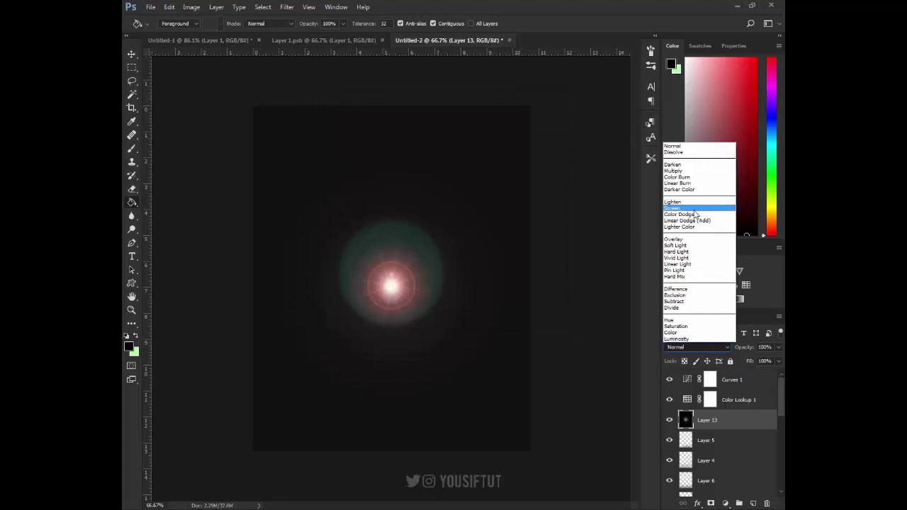
# Step: Set the flare to Screen, place it over the central stone, and darken it with Curves
pyautogui.click(674, 208)
pyautogui.click(131, 55)
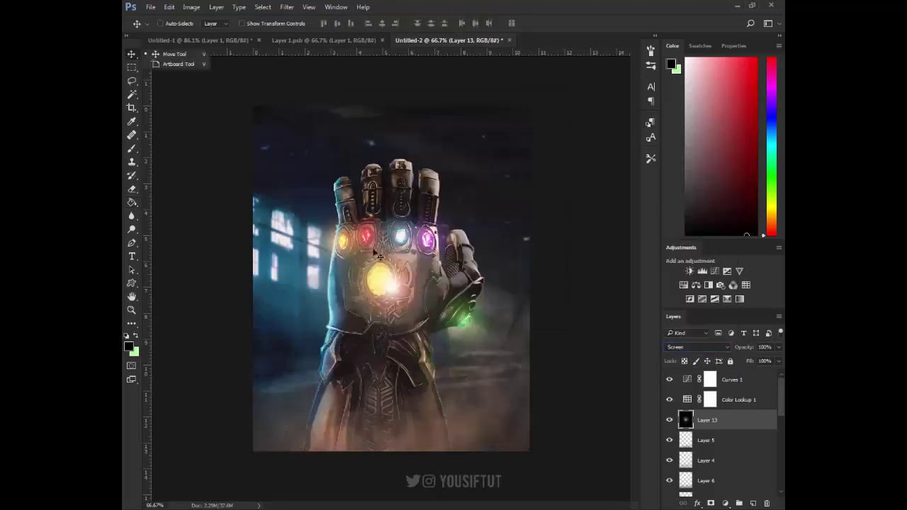
pyautogui.moveTo(357, 236); pyautogui.dragTo(365, 245)
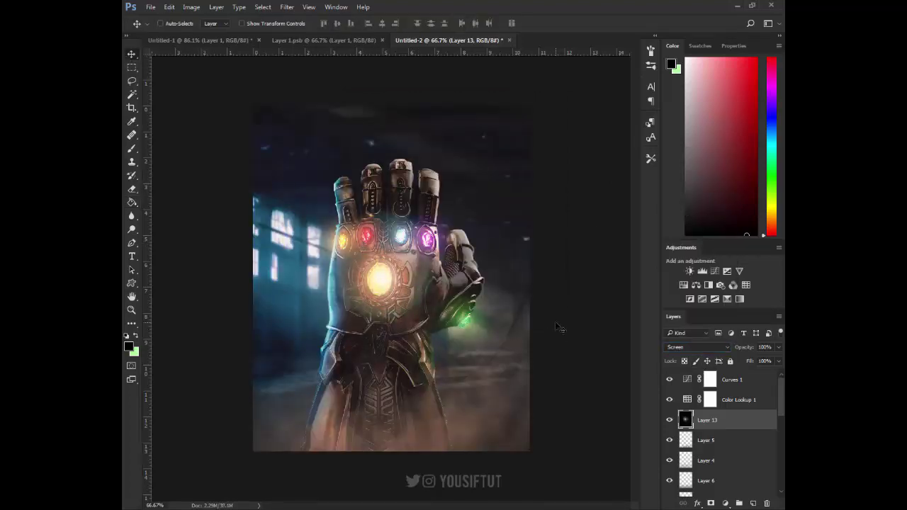
pyautogui.click(191, 7)
pyautogui.click(362, 53)
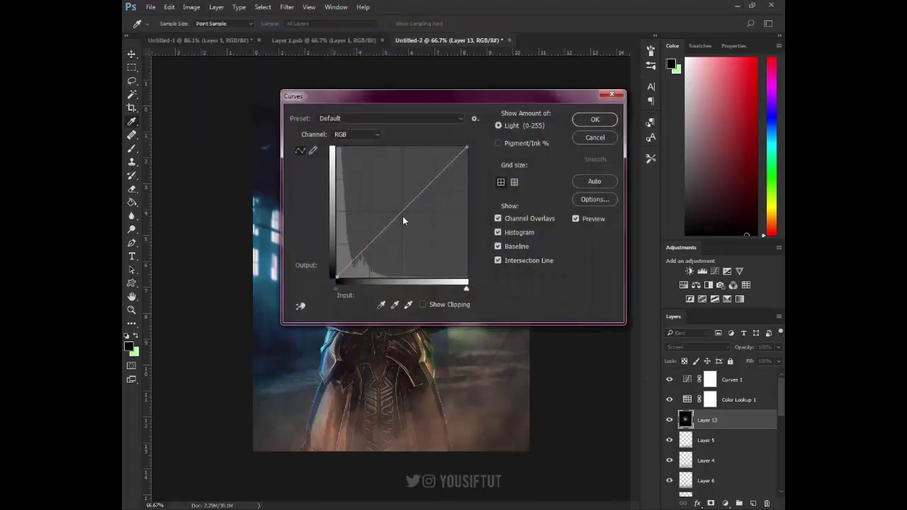
pyautogui.moveTo(403, 220); pyautogui.dragTo(416, 225)
pyautogui.moveTo(492, 99); pyautogui.dragTo(636, 205)
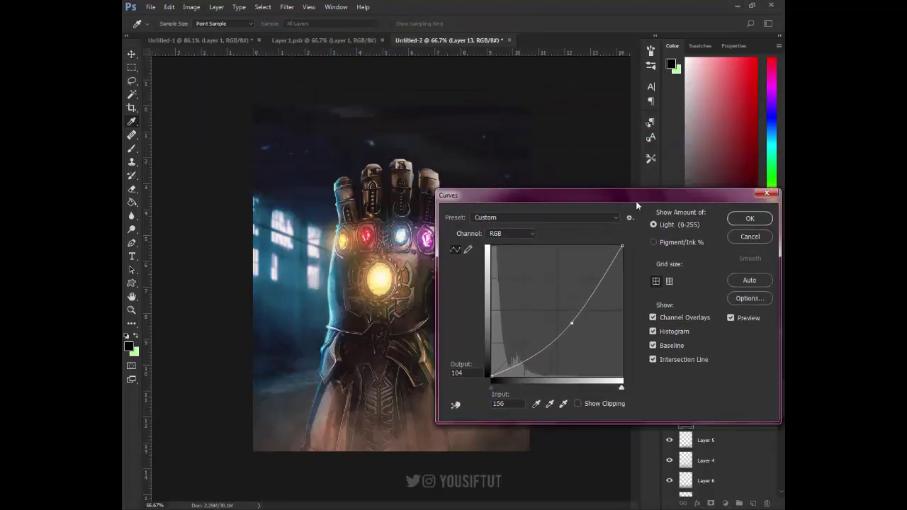
pyautogui.click(751, 219)
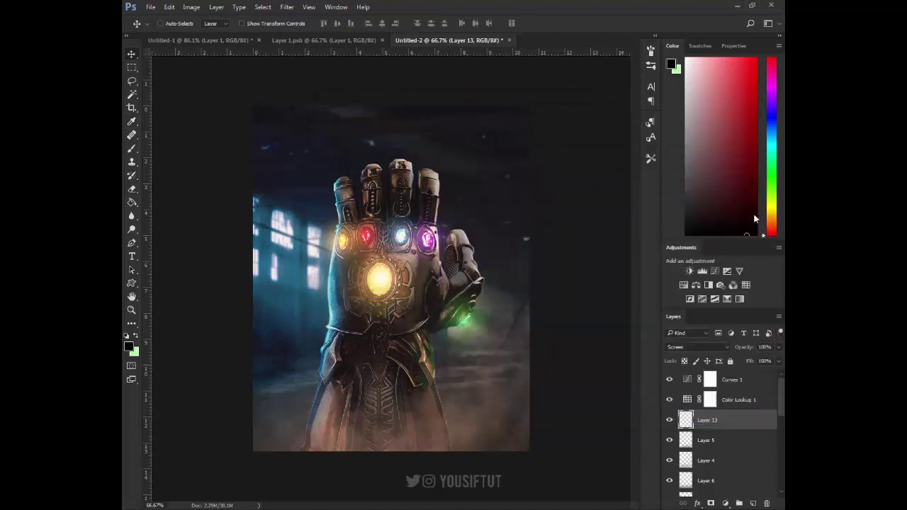
pyautogui.click(670, 421)
# Step: Show the flare layer again and select Layer 4
pyautogui.click(670, 421)
pyautogui.scroll(-2, 750, 447)
pyautogui.scroll(-2, 751, 448)
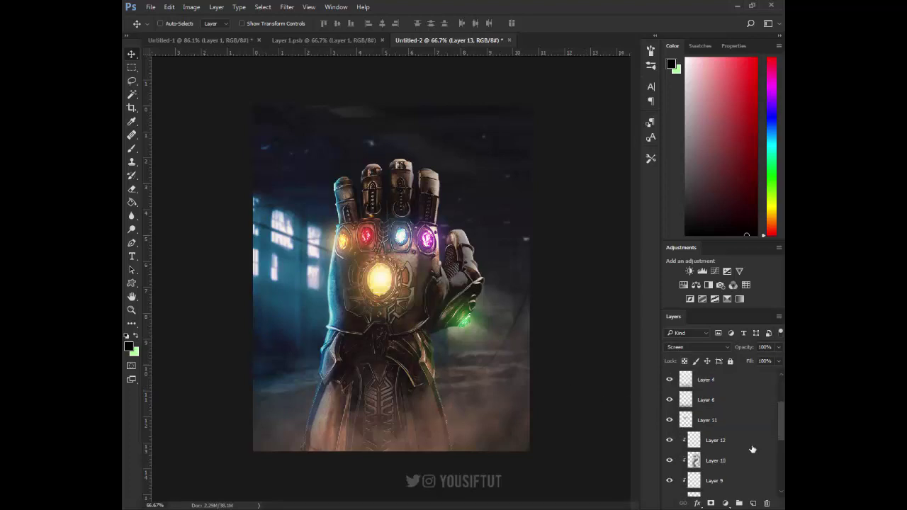
pyautogui.scroll(1, 708, 441)
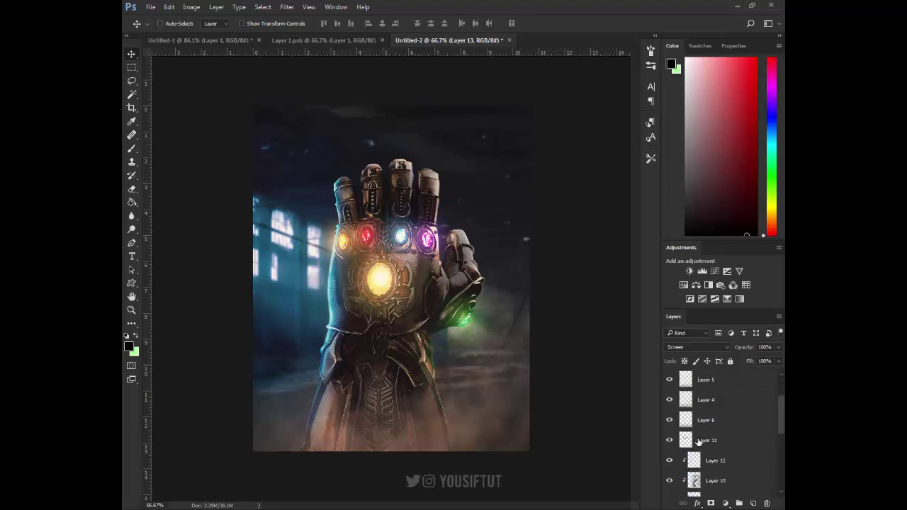
pyautogui.click(695, 426)
pyautogui.click(669, 420)
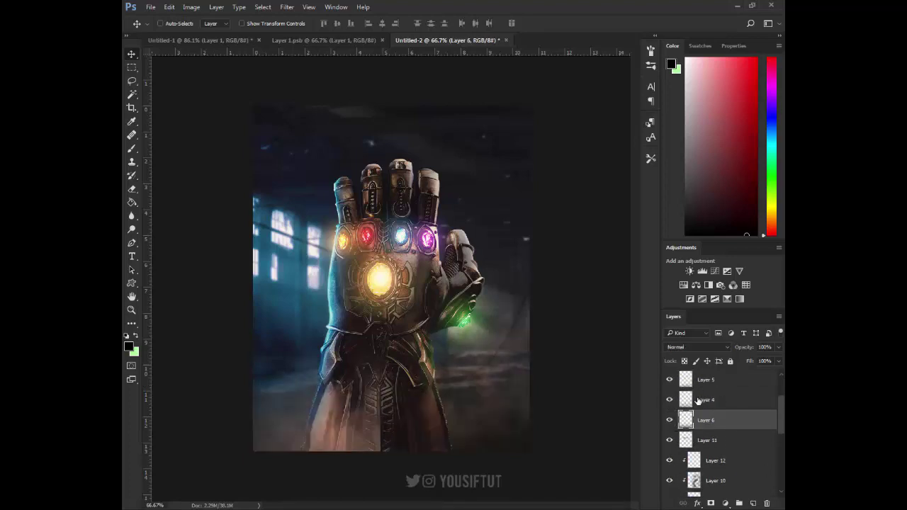
pyautogui.click(701, 401)
# Step: Sample a brownish-orange colour and load cloud brush 1359 at 900 px
pyautogui.press('b')
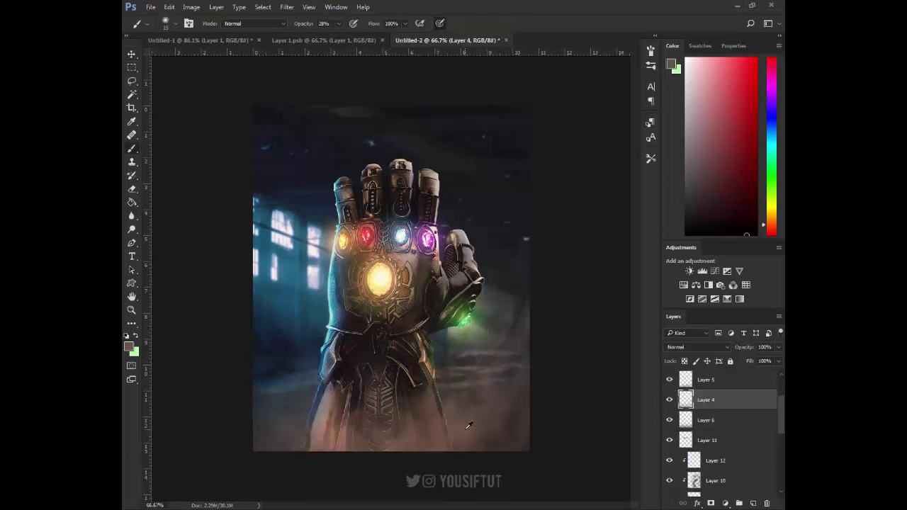
pyautogui.keyDown('alt'); pyautogui.click(468, 425); pyautogui.keyUp('alt')
pyautogui.rightClick(468, 425)
pyautogui.moveTo(755, 363); pyautogui.dragTo(753, 440)
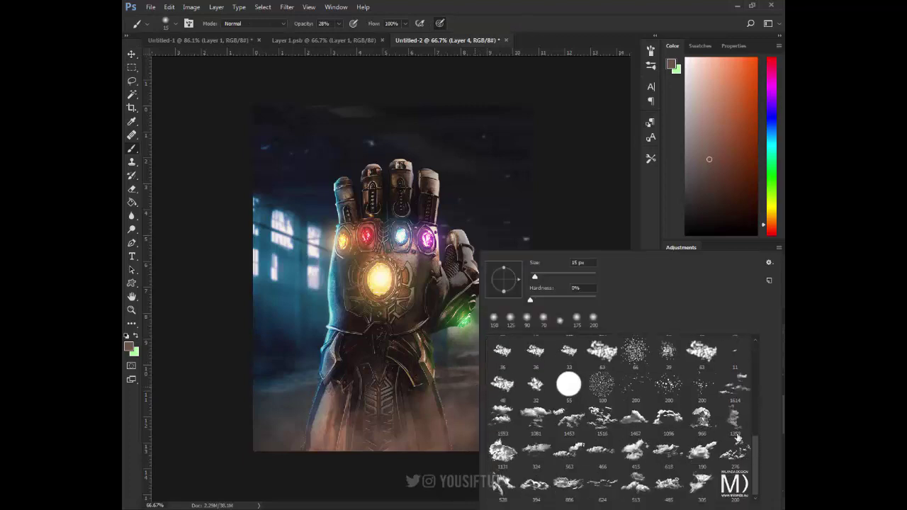
pyautogui.click(734, 418)
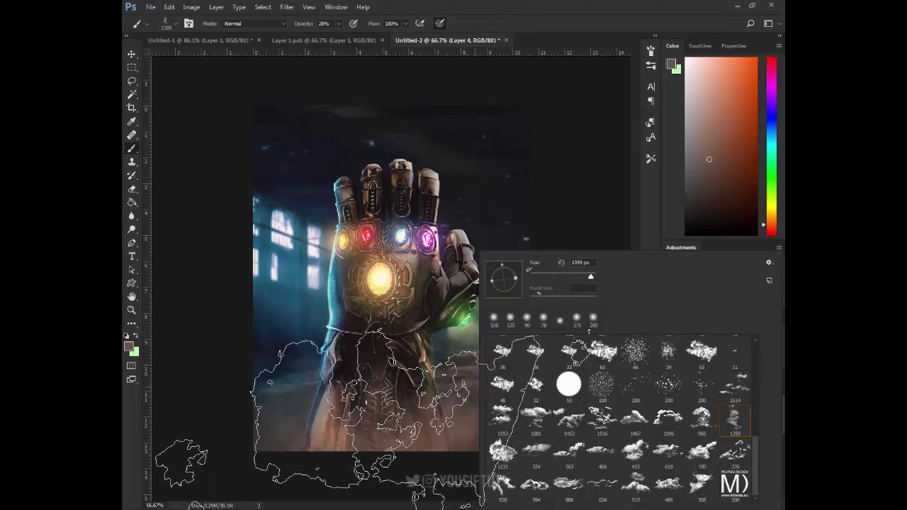
pyautogui.press('Return')
pyautogui.press('[')
pyautogui.press('[')
pyautogui.press('[')
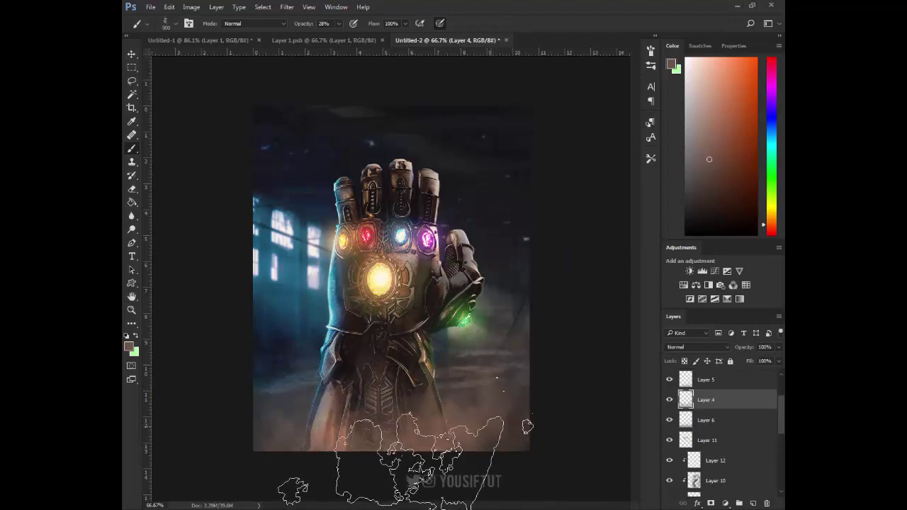
pyautogui.press('[')
pyautogui.press('[')
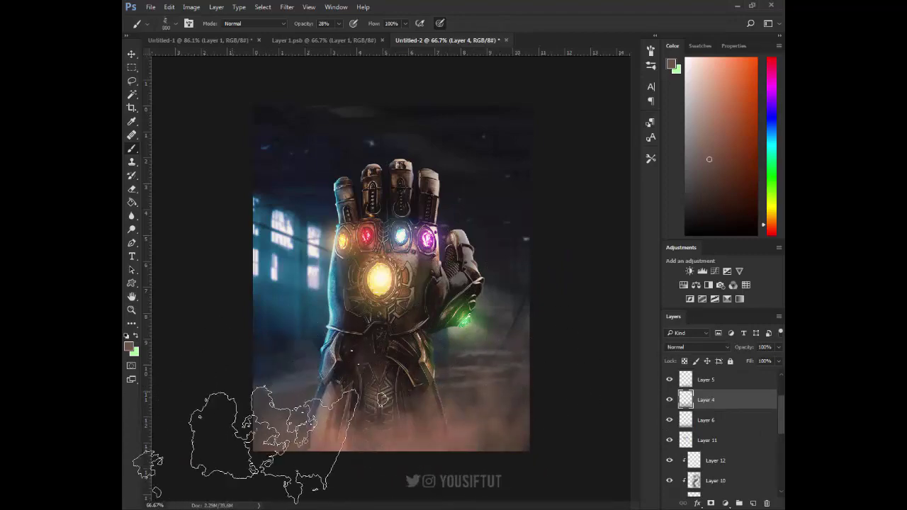
# Step: Keep Layer 4 in Normal blending after trying Screen, and move Layer 6 above Layers 5 and 4
pyautogui.click(709, 348)
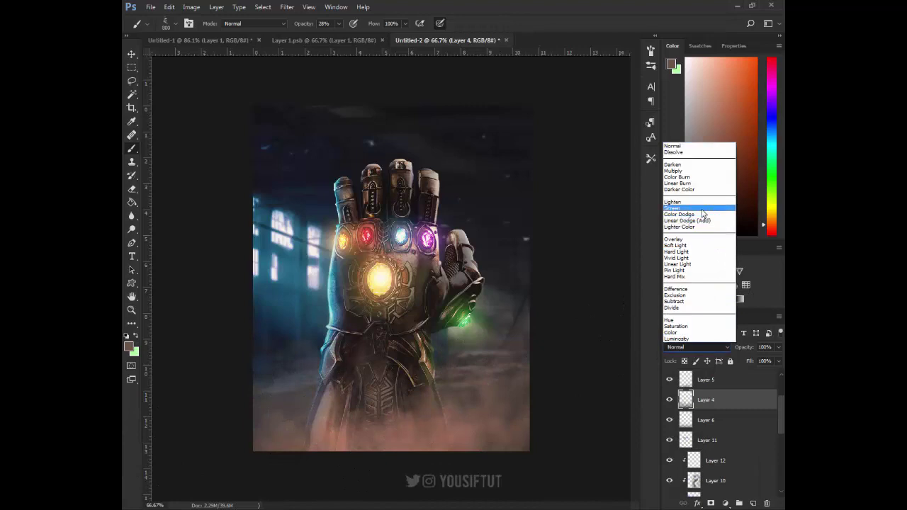
pyautogui.click(704, 209)
pyautogui.click(700, 346)
pyautogui.click(677, 146)
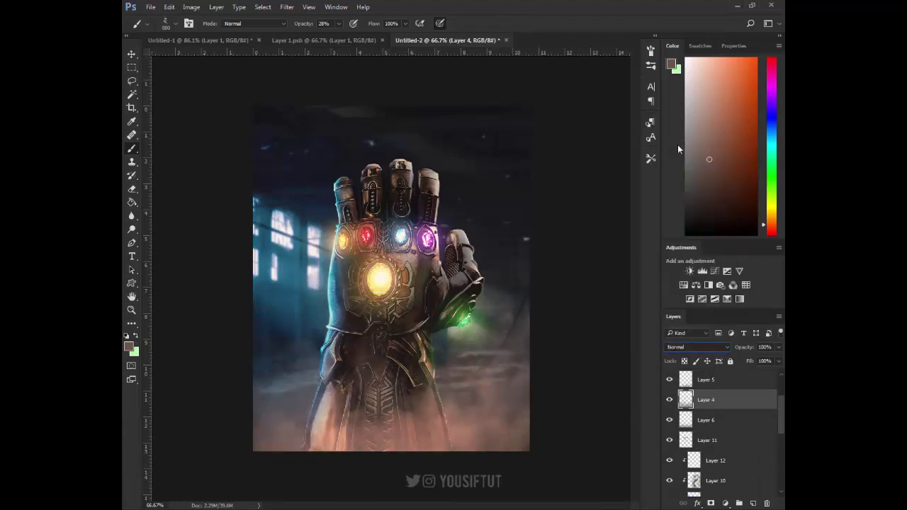
pyautogui.moveTo(712, 422); pyautogui.dragTo(703, 376)
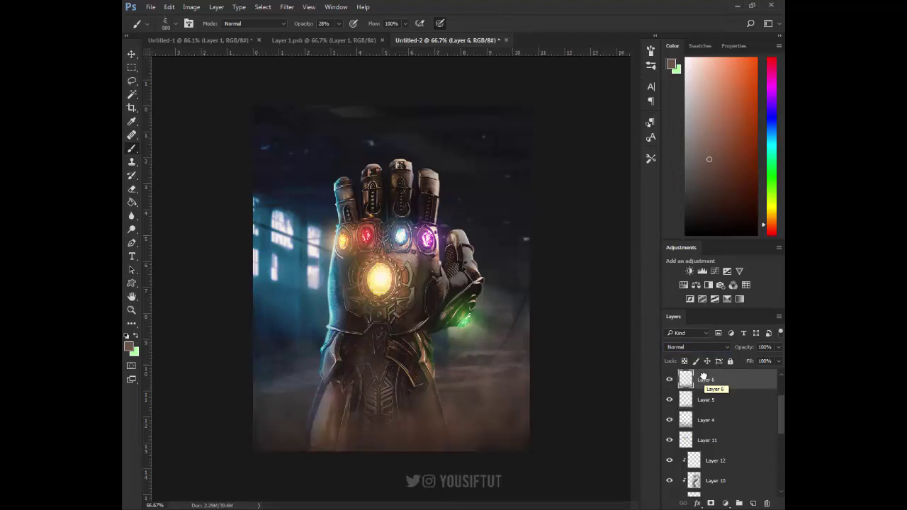
# Step: Show Curves 1 and Color Lookup 1, then add a Color Lookup layer and preview Crisp_Warm through FoggyNight
pyautogui.scroll(3, 693, 395)
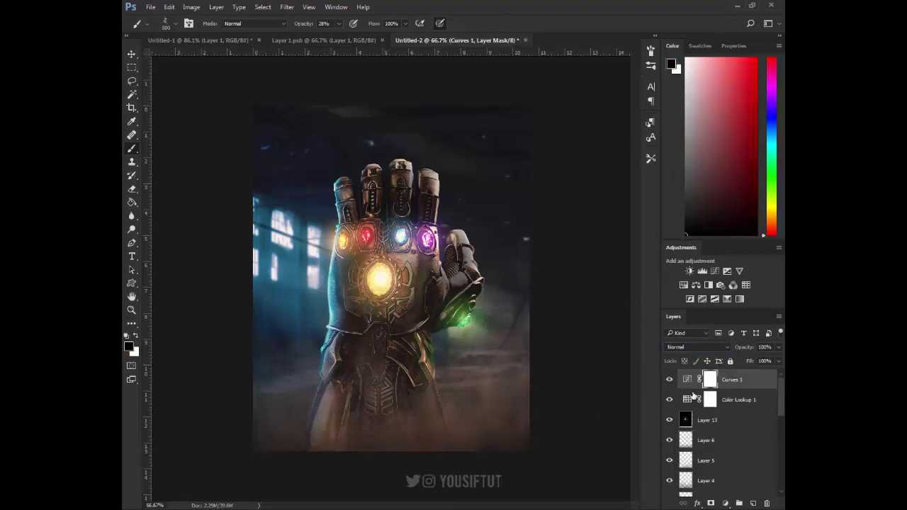
pyautogui.click(669, 382)
pyautogui.click(670, 400)
pyautogui.click(746, 285)
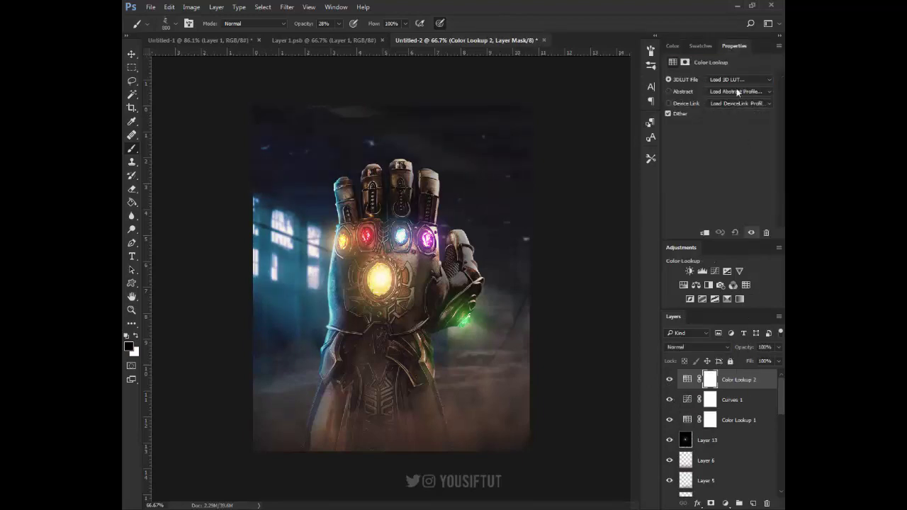
pyautogui.click(741, 79)
pyautogui.click(704, 164)
pyautogui.press('Down')
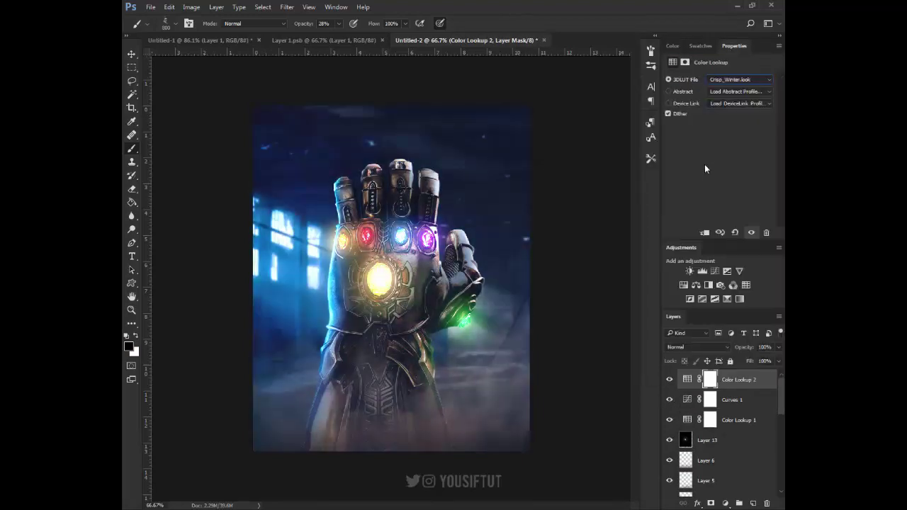
pyautogui.press('Down')
pyautogui.press('Down')
pyautogui.press('Down')
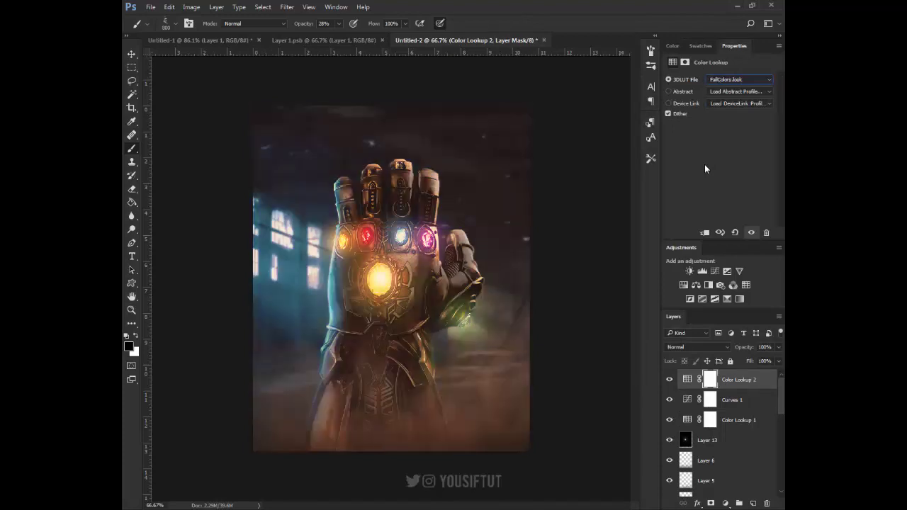
pyautogui.press('Down')
pyautogui.press('Down')
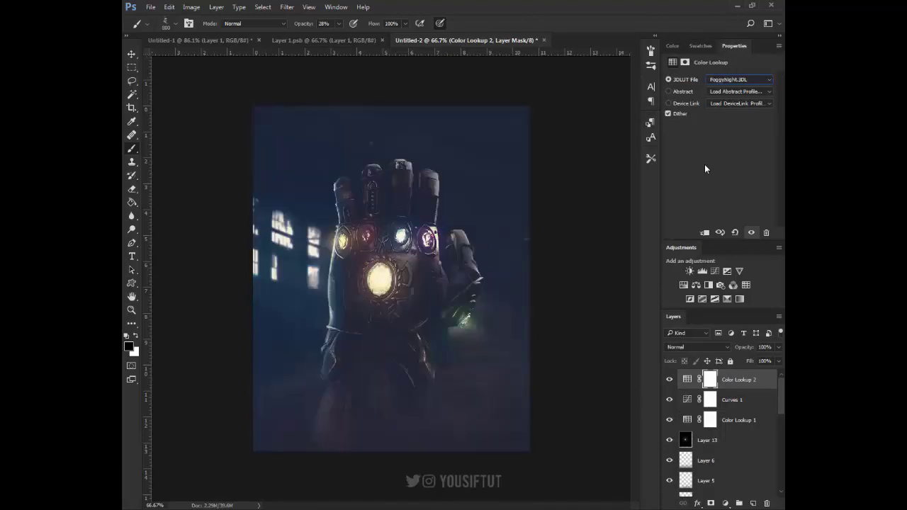
# Step: Move Color Lookup 2 below Color Lookup 1 and set its 3DLUT File to Moonlight.3DL
pyautogui.moveTo(743, 385); pyautogui.dragTo(741, 428)
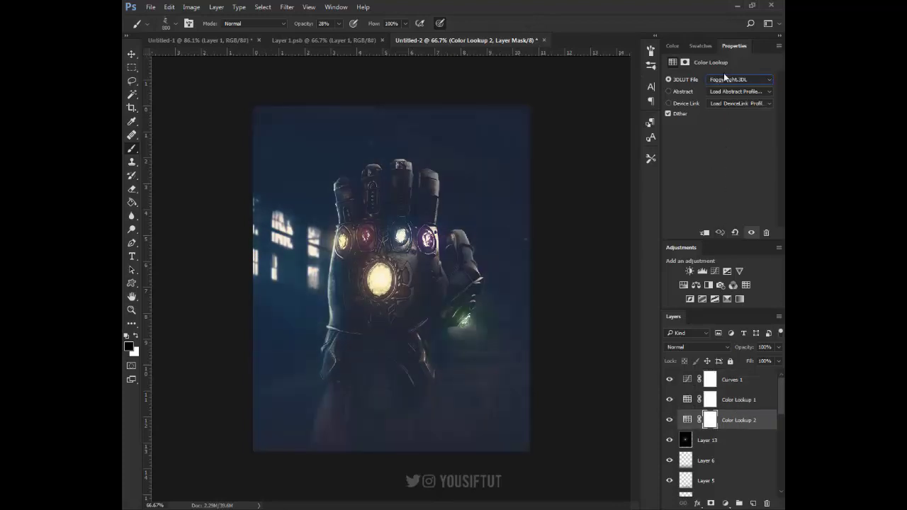
pyautogui.click(724, 75)
pyautogui.click(677, 343)
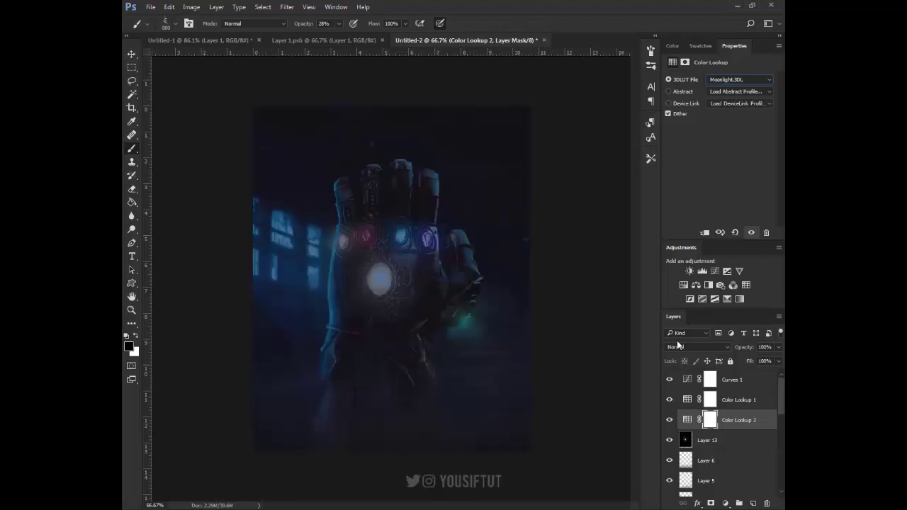
# Step: Target Color Lookup 2's mask, load the bright areas as a selection, and pick a soft round brush
pyautogui.click(711, 420)
pyautogui.hotkey('ctrl', 'alt', '2')
pyautogui.moveTo(549, 268); pyautogui.dragTo(278, 152)
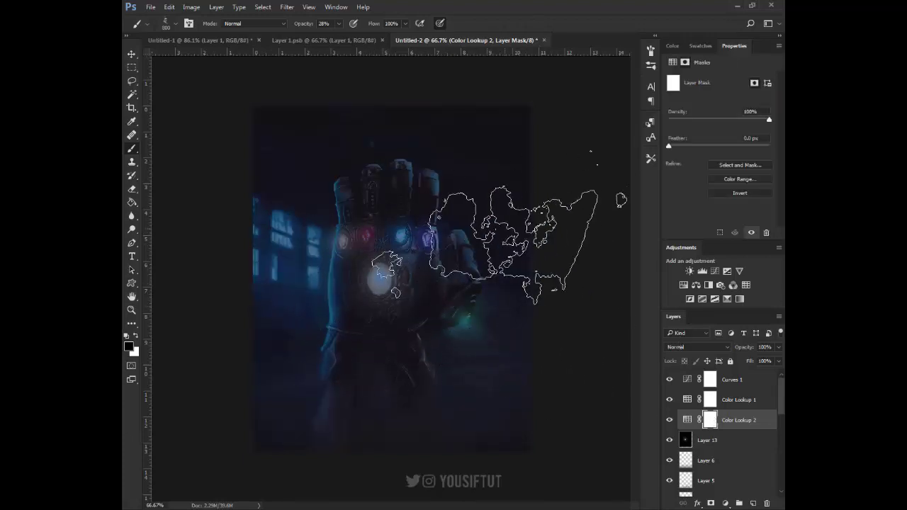
pyautogui.rightClick(132, 149)
pyautogui.click(156, 149)
pyautogui.rightClick(430, 210)
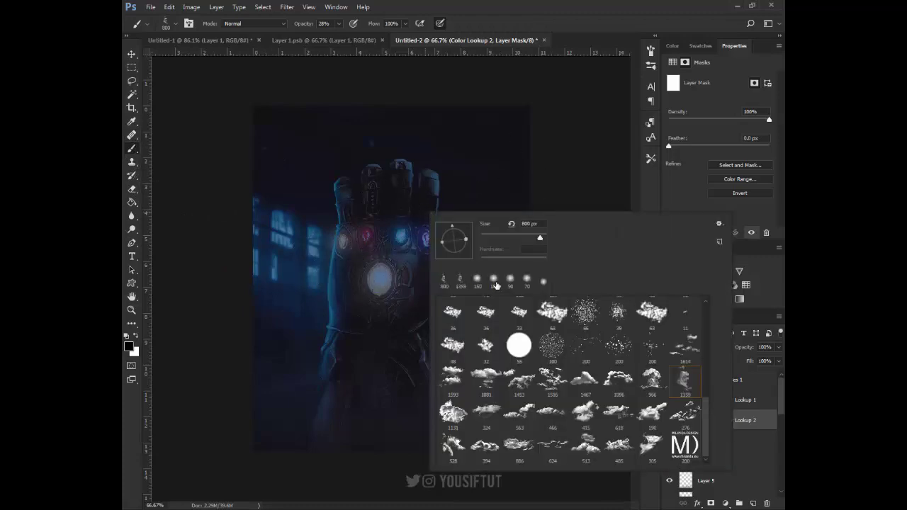
pyautogui.click(392, 255)
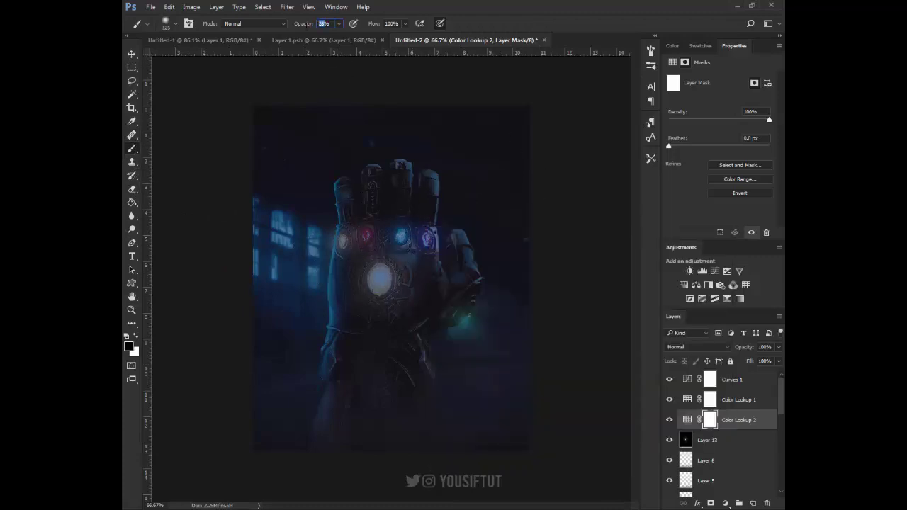
pyautogui.write('30')
# Step: Paint black at 30% opacity over the gauntlet to hide the blue grade, then select Curves 1
pyautogui.press(']')
pyautogui.press(']')
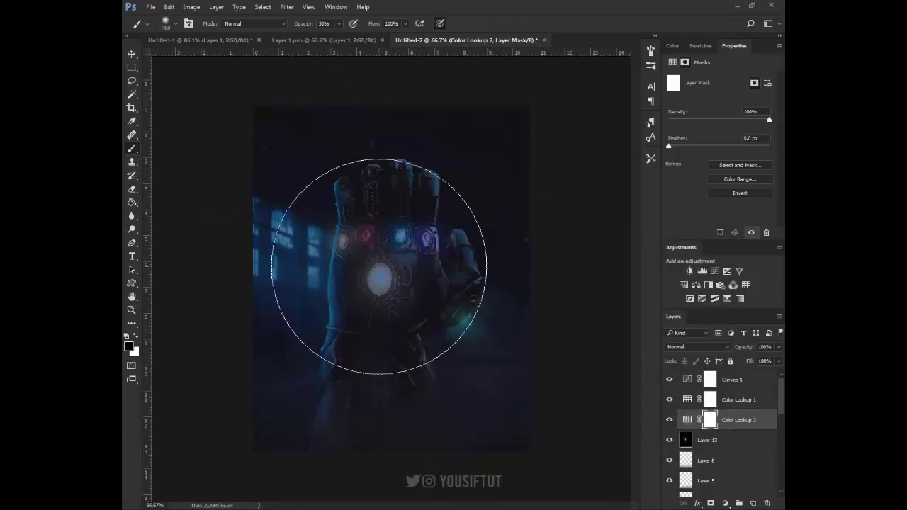
pyautogui.moveTo(380, 263)
pyautogui.mouseDown()
pyautogui.moveTo(401, 263)
pyautogui.moveTo(386, 260)
pyautogui.mouseUp()
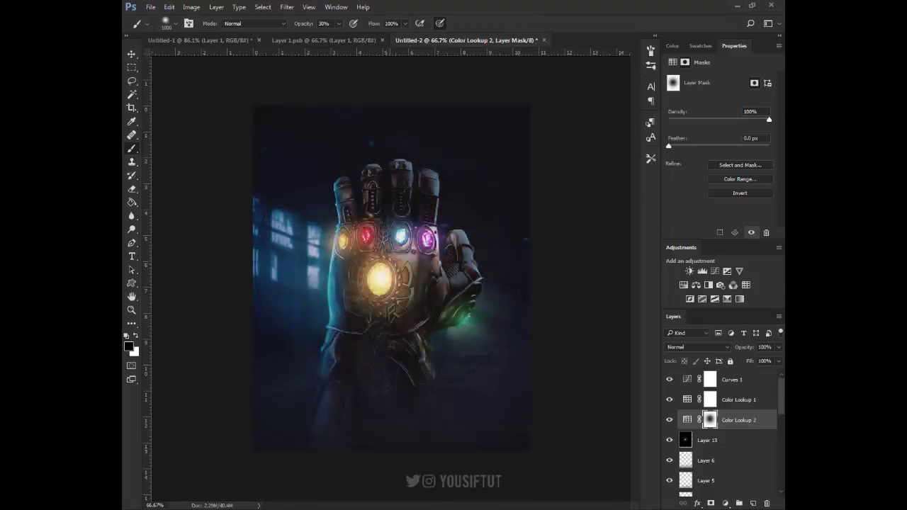
pyautogui.press('[')
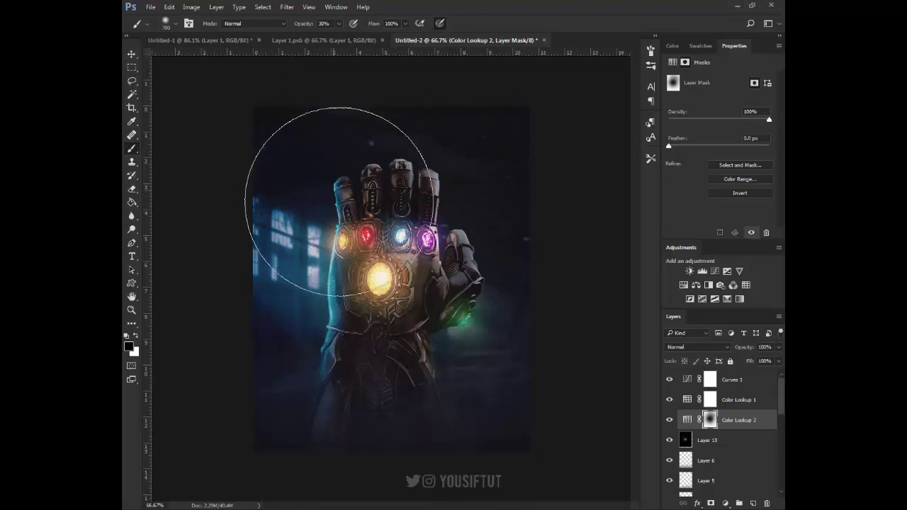
pyautogui.scroll(-1, 736, 387)
pyautogui.scroll(-1, 736, 386)
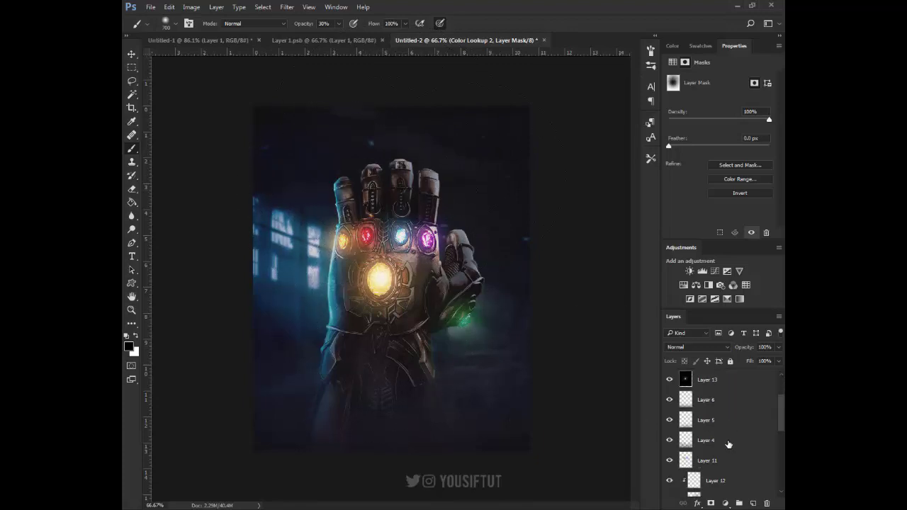
pyautogui.scroll(1, 736, 386)
pyautogui.click(736, 380)
pyautogui.scroll(1, 736, 383)
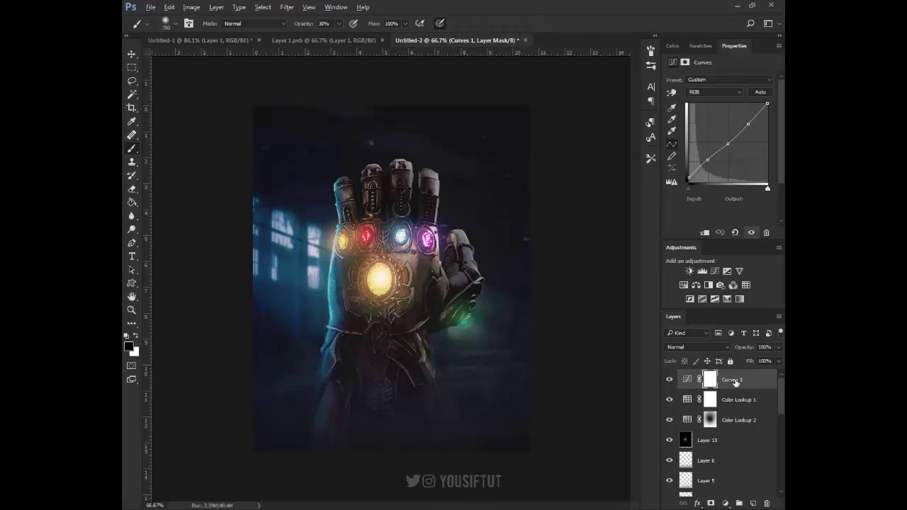
# Step: Stamp all visible layers into Layer 14 and load Layer 1's gauntlet outline as a selection
pyautogui.hotkey('ctrl', 'shift', 'alt', 'e')
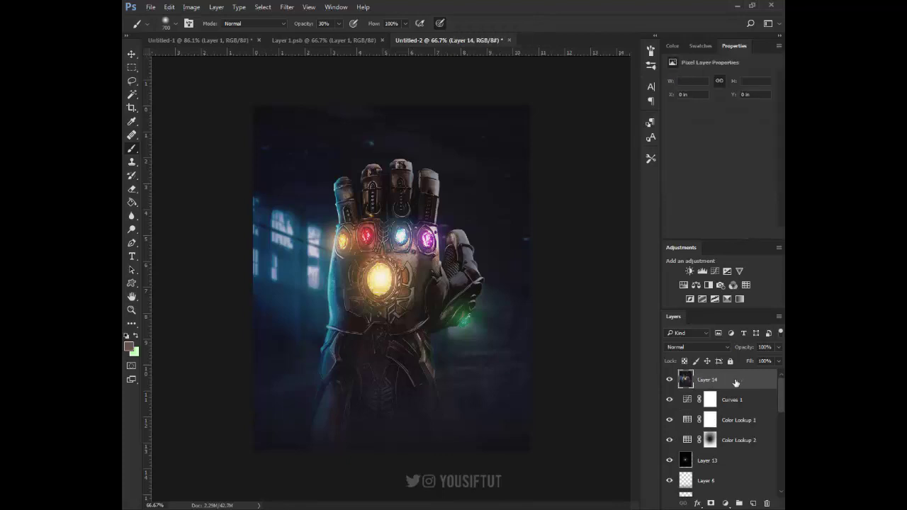
pyautogui.scroll(-2, 721, 404)
pyautogui.scroll(-3, 714, 411)
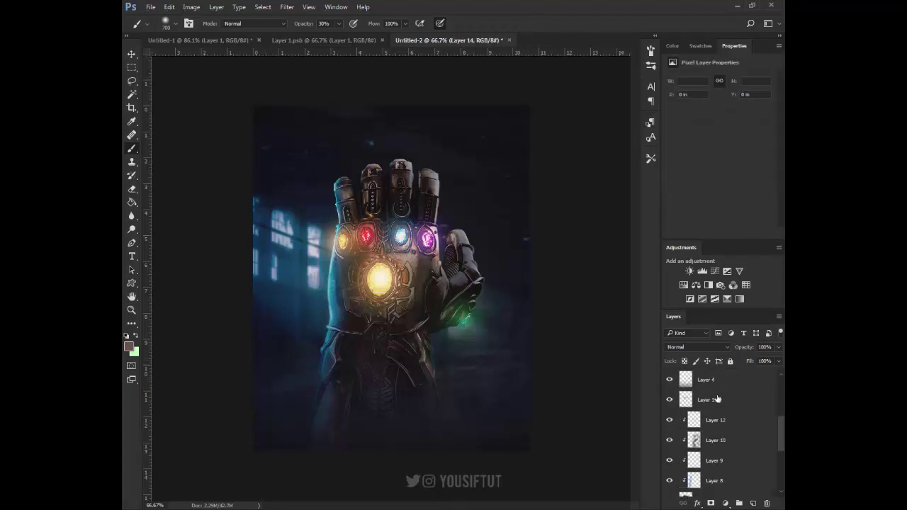
pyautogui.scroll(-2, 707, 418)
pyautogui.keyDown('ctrl'); pyautogui.click(686, 461); pyautogui.keyUp('ctrl')
pyautogui.scroll(3, 694, 440)
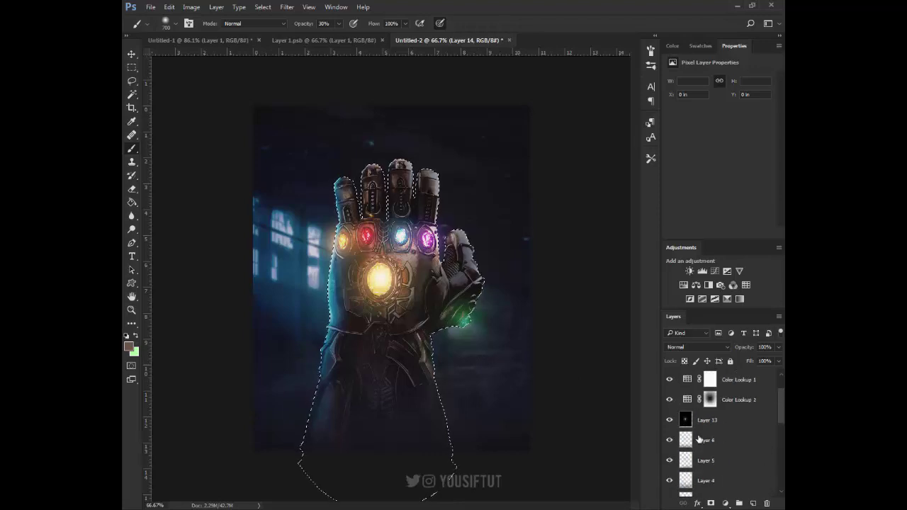
pyautogui.scroll(3, 700, 426)
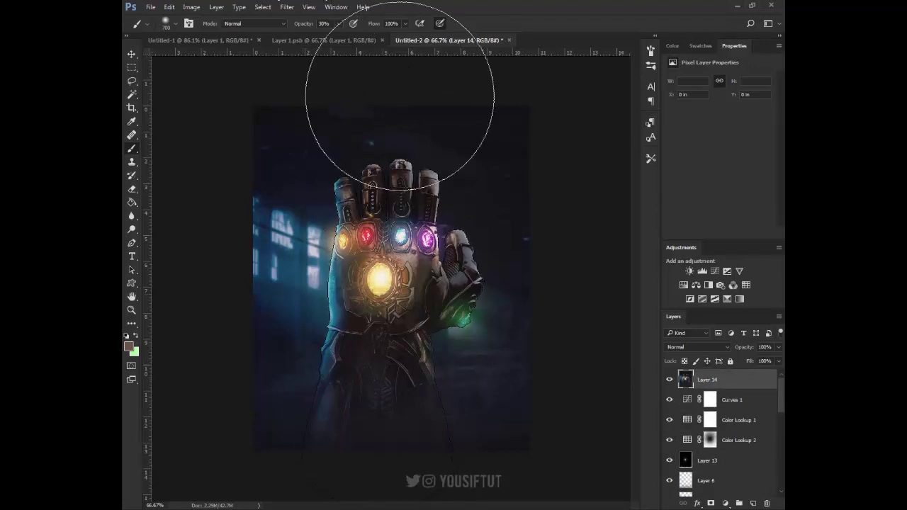
# Step: Add an empty Layer 15 above Layer 14 and zoom in close on the gauntlet
pyautogui.click(261, 7)
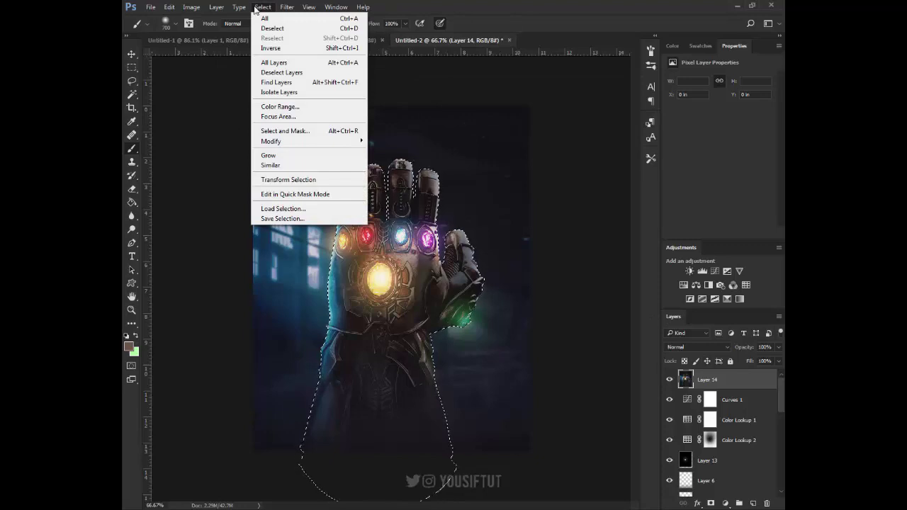
pyautogui.click(255, 8)
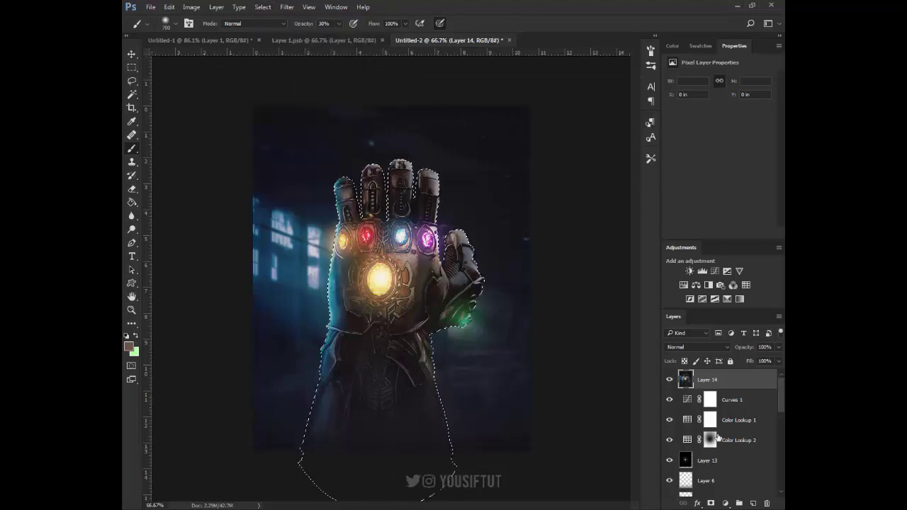
pyautogui.click(752, 504)
pyautogui.press('z')
pyautogui.click(403, 293)
# Step: Set up the Brush with a light cyan colour at 46% opacity along the forearm edge
pyautogui.press('b')
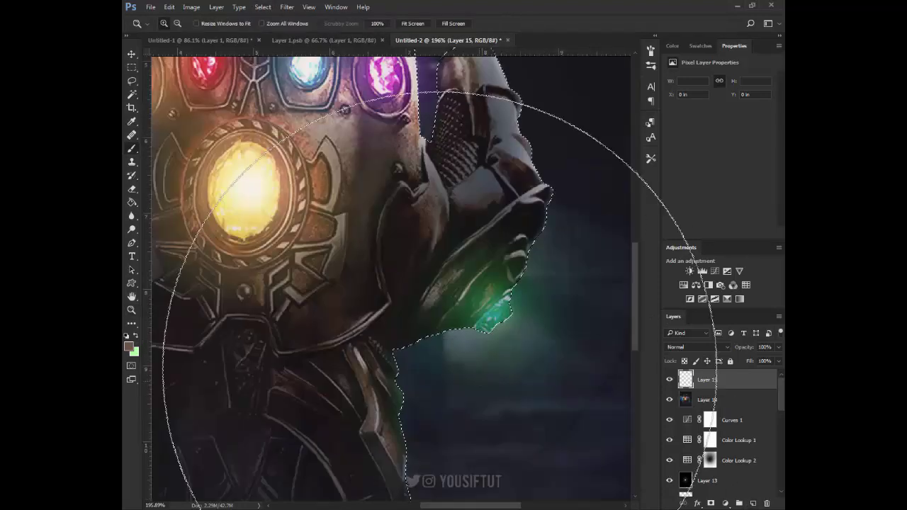
pyautogui.moveTo(418, 336); pyautogui.dragTo(440, 217)
pyautogui.scroll(-3, 308, 298)
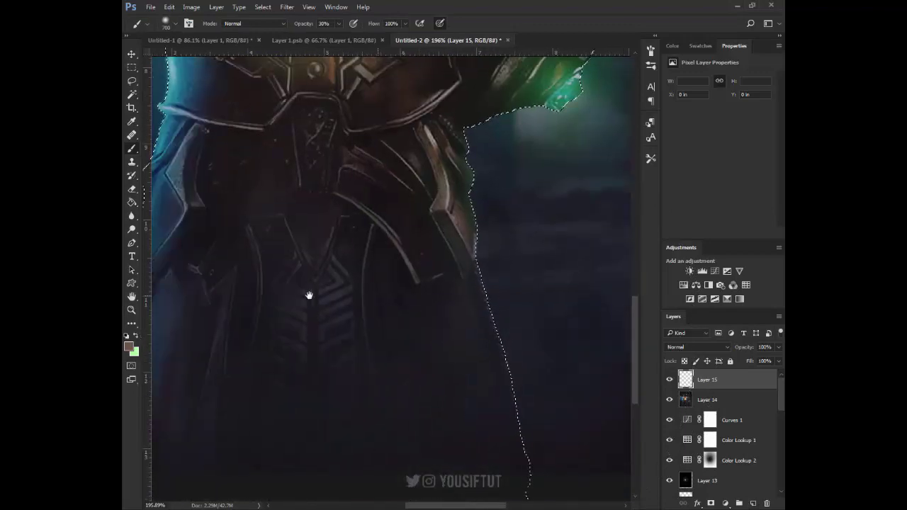
pyautogui.moveTo(308, 297); pyautogui.dragTo(520, 336)
pyautogui.click(674, 45)
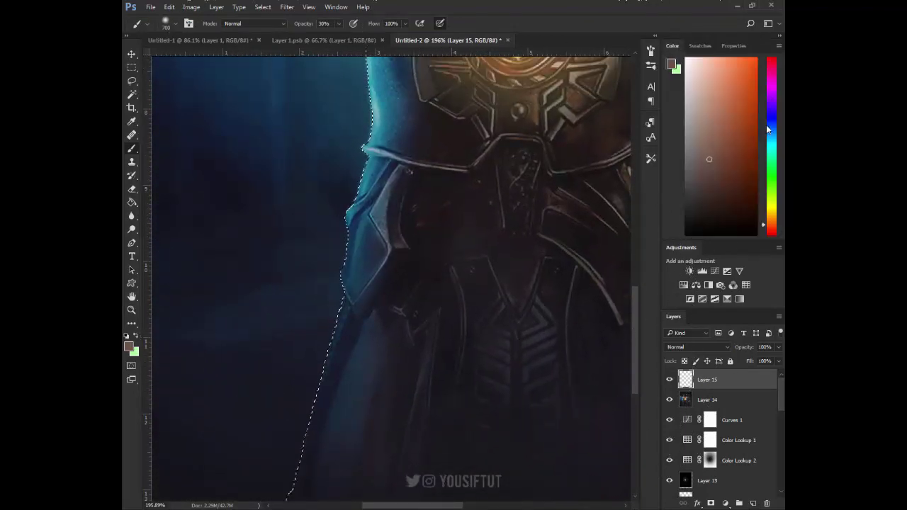
pyautogui.click(771, 133)
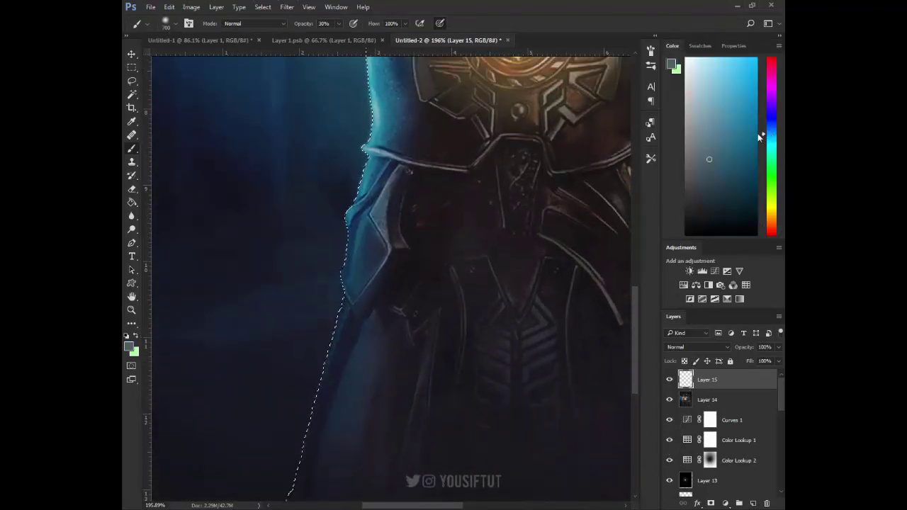
pyautogui.moveTo(709, 81); pyautogui.dragTo(723, 57)
pyautogui.moveTo(318, 26); pyautogui.dragTo(339, 25)
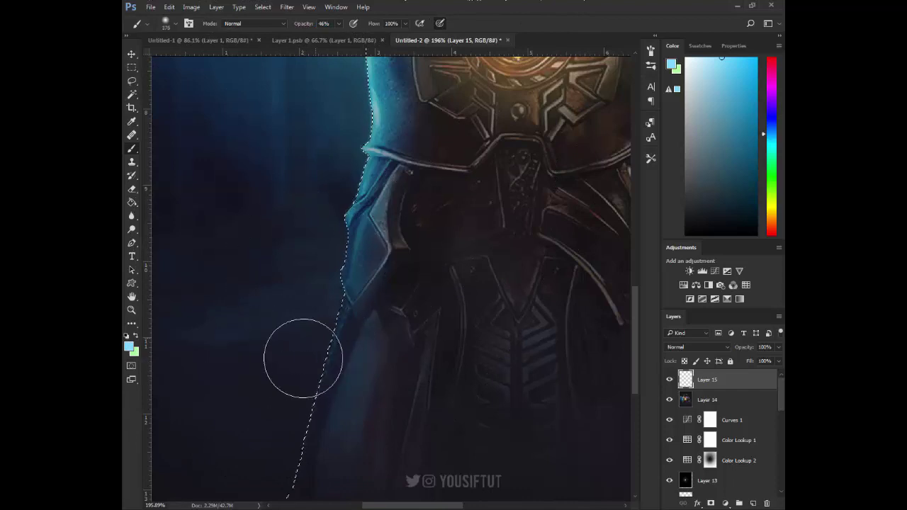
# Step: Paint a cyan glow at 70% opacity along the gauntlet's left edge with a smaller brush
pyautogui.press('[')
pyautogui.press('[')
pyautogui.press('[')
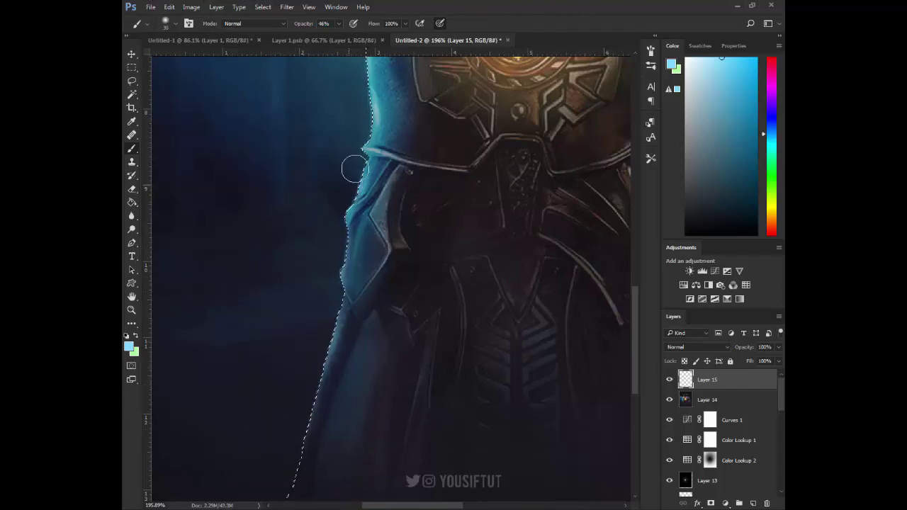
pyautogui.scroll(5, 355, 168)
pyautogui.press('7')
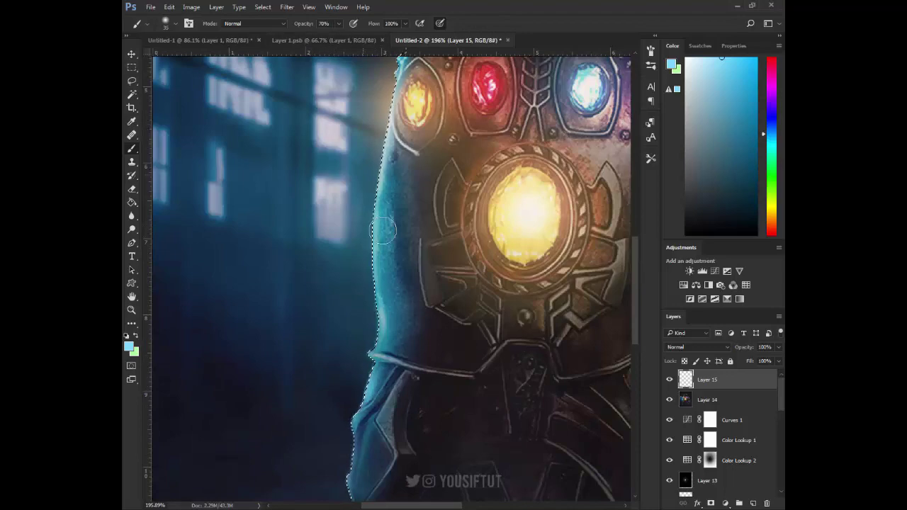
pyautogui.moveTo(383, 230)
pyautogui.mouseDown()
pyautogui.moveTo(361, 324)
pyautogui.moveTo(361, 212)
pyautogui.moveTo(360, 231)
pyautogui.mouseUp()
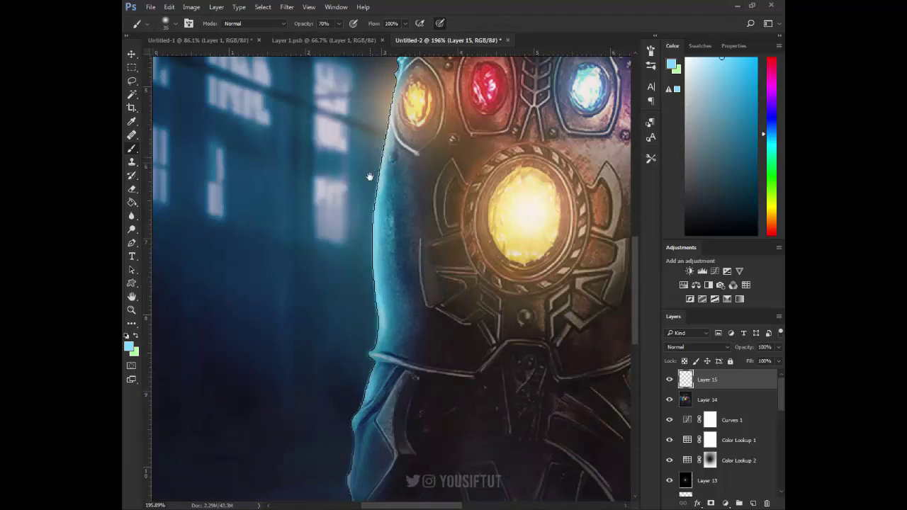
pyautogui.moveTo(369, 176); pyautogui.dragTo(366, 219)
pyautogui.scroll(2, 355, 114)
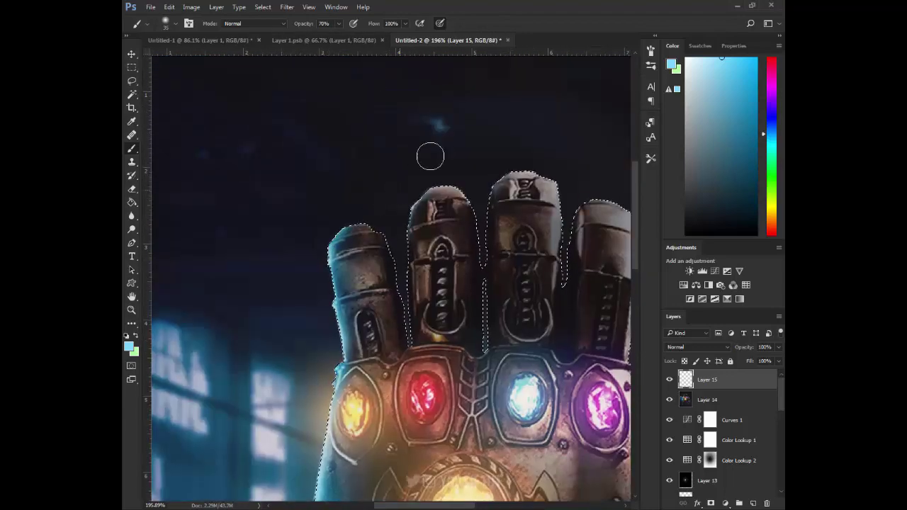
pyautogui.hscroll(4, 432, 153)
pyautogui.scroll(-2, 505, 207)
pyautogui.moveTo(505, 206); pyautogui.dragTo(463, 144)
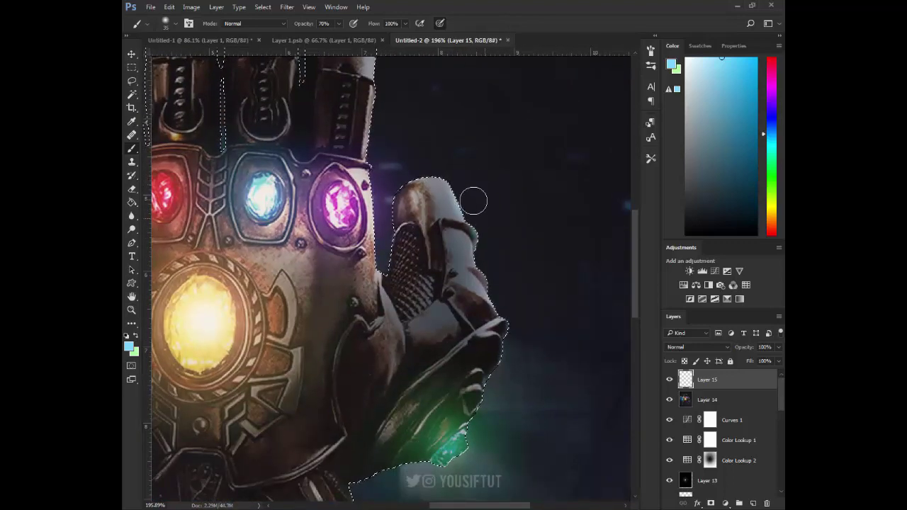
# Step: Paint near-white rim light down the thumb's right edge with a smaller brush
pyautogui.hotkey('ctrl', 'd')
pyautogui.click(695, 58)
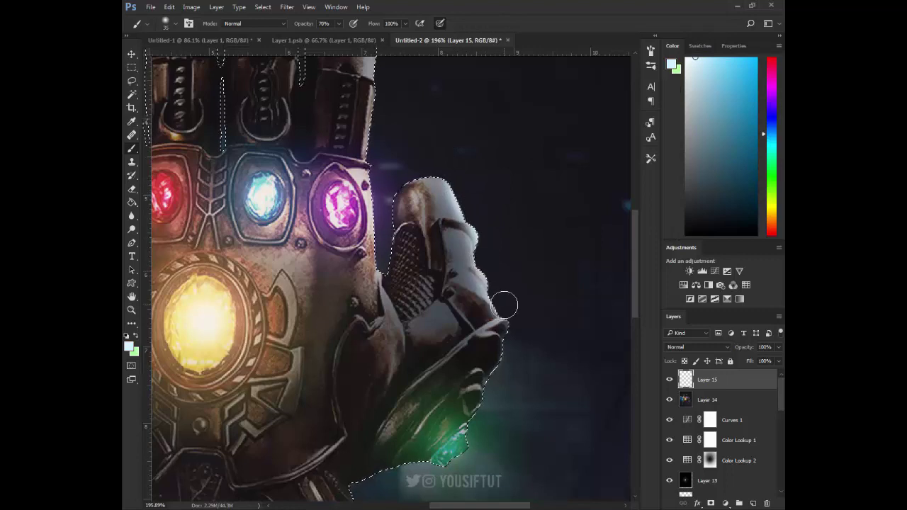
pyautogui.scroll(-3, 499, 326)
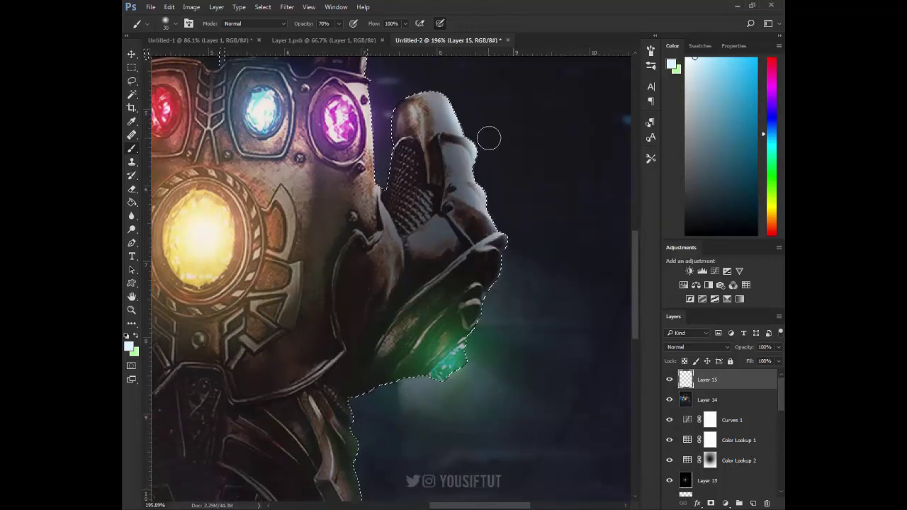
pyautogui.press('[')
pyautogui.press('[')
pyautogui.moveTo(495, 189); pyautogui.dragTo(485, 328)
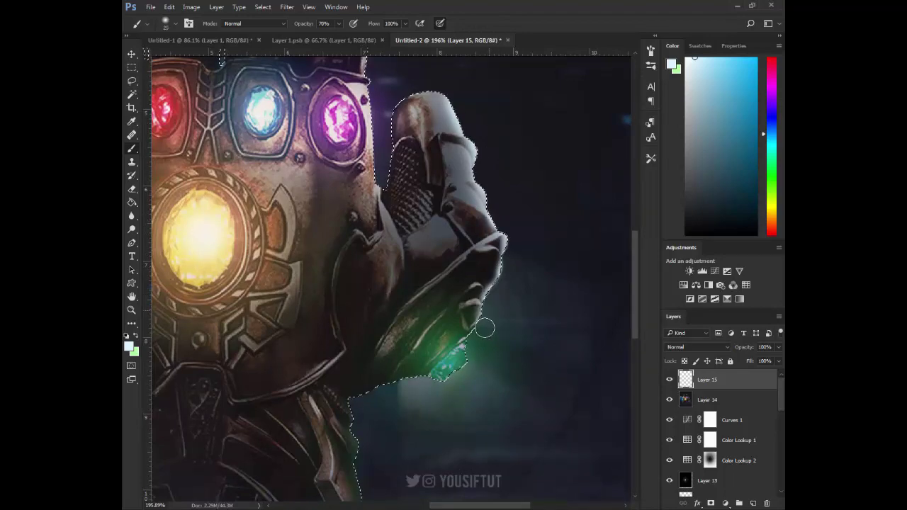
# Step: Paint rim light down the armour edge, brighten it at 20% opacity, deselect, and fit the image
pyautogui.scroll(-1, 490, 345)
pyautogui.scroll(-3, 497, 305)
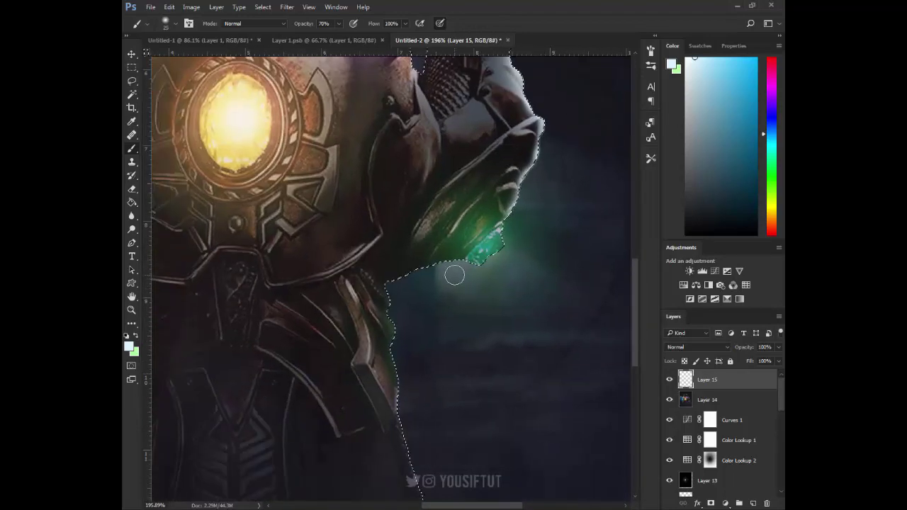
pyautogui.scroll(-1, 440, 269)
pyautogui.moveTo(428, 262)
pyautogui.mouseDown()
pyautogui.moveTo(416, 324)
pyautogui.moveTo(440, 397)
pyautogui.mouseUp()
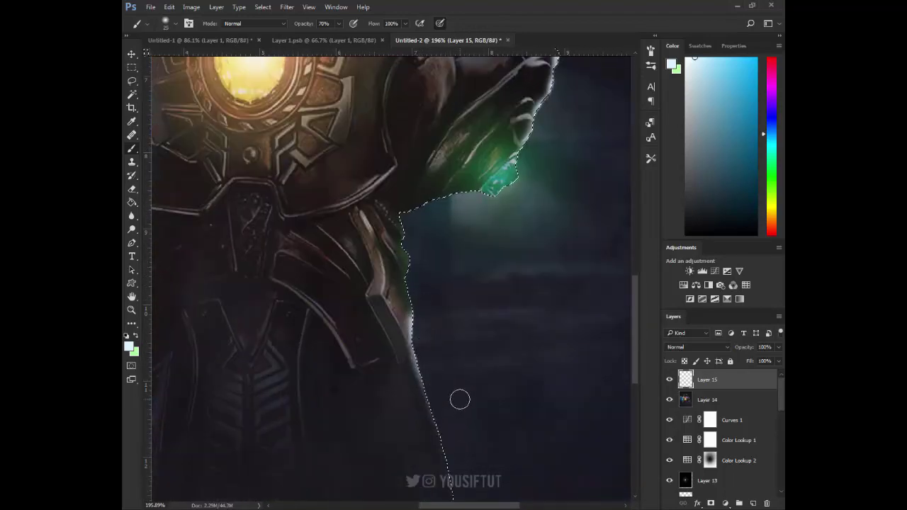
pyautogui.press('2')
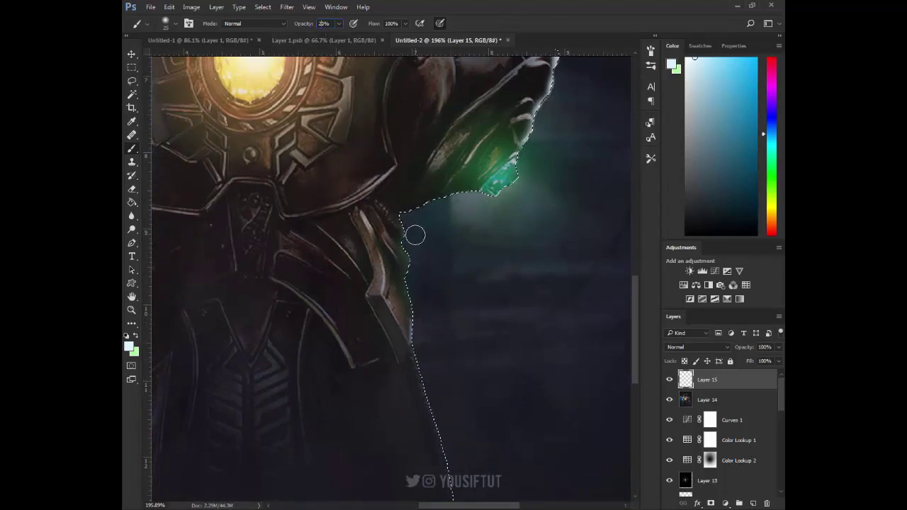
pyautogui.moveTo(419, 330); pyautogui.dragTo(427, 380)
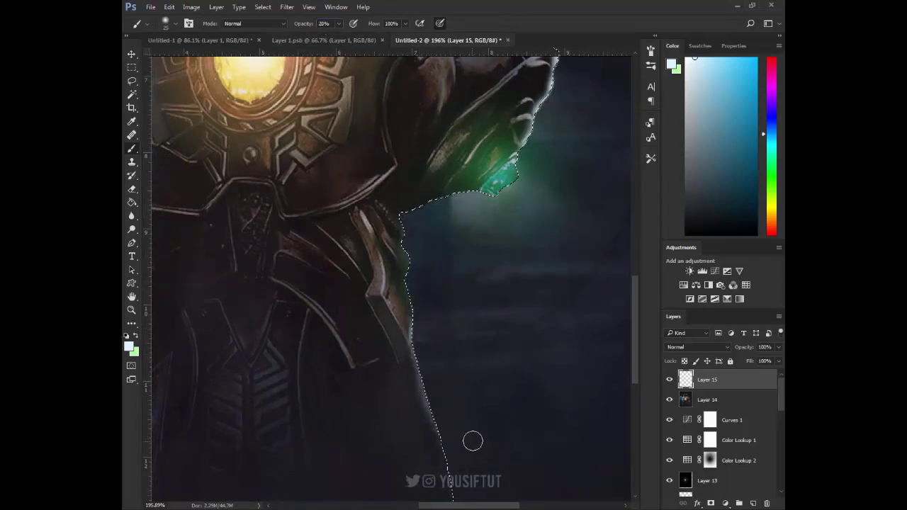
pyautogui.hotkey('ctrl', 'd')
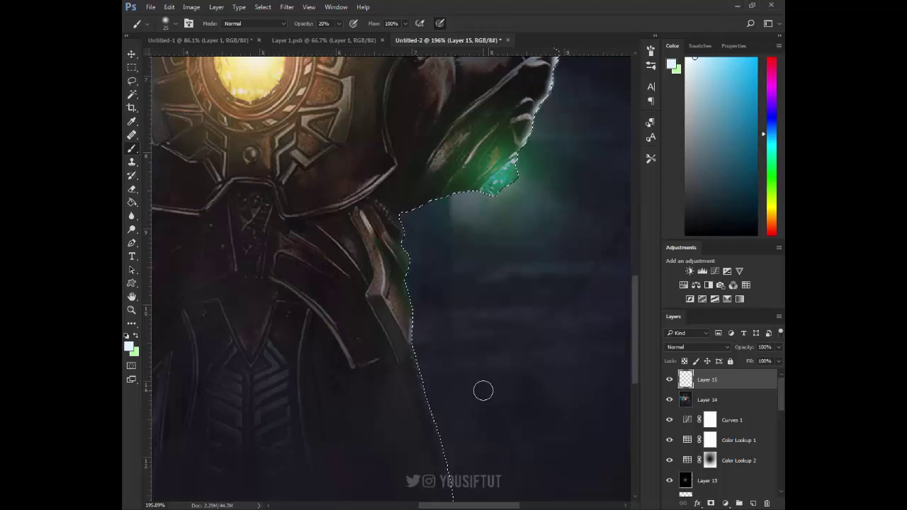
pyautogui.hotkey('ctrl', 'd')
pyautogui.hotkey('ctrl', '0')
# Step: Erase some rim light on the gauntlet's right side with the standard Eraser, then zoom out
pyautogui.press('v')
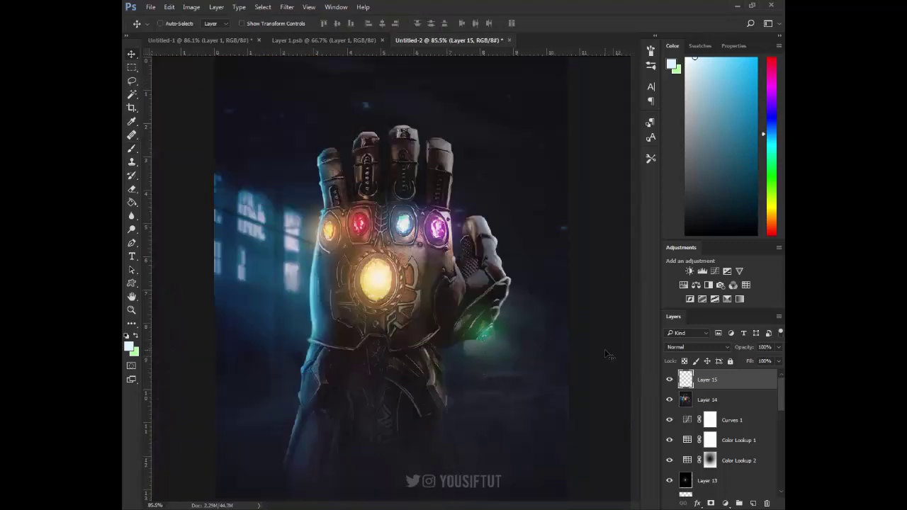
pyautogui.press('e')
pyautogui.rightClick(132, 189)
pyautogui.click(177, 186)
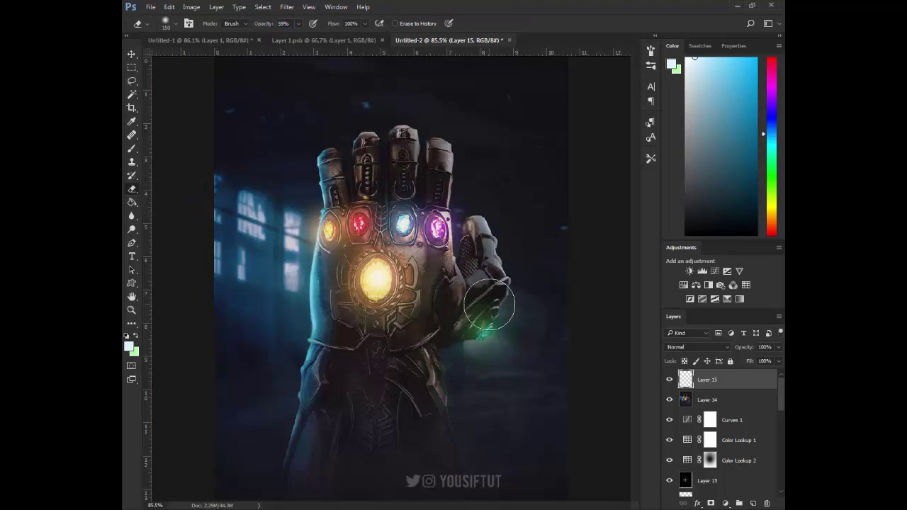
pyautogui.moveTo(492, 300); pyautogui.dragTo(512, 296)
pyautogui.press('z')
pyautogui.keyDown('alt'); pyautogui.click(540, 338); pyautogui.keyUp('alt')
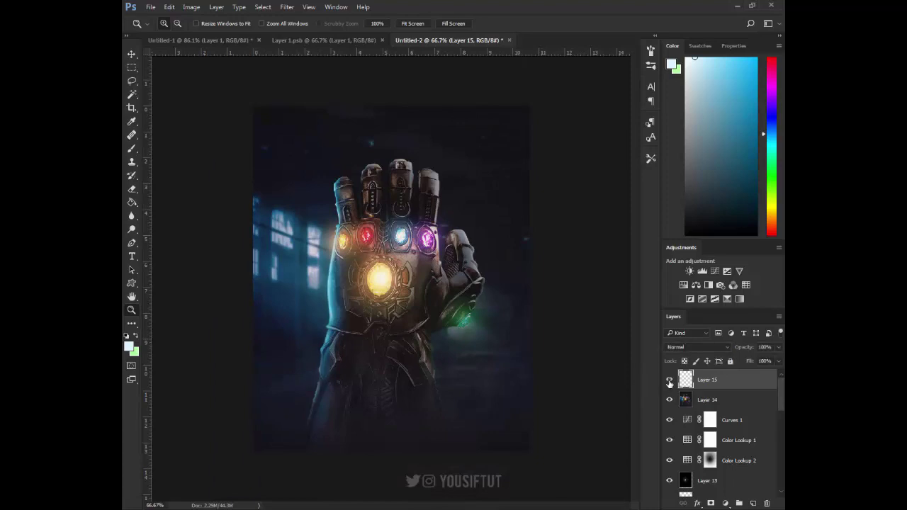
# Step: Stamp all visible layers into Layer 16, duplicate it, and open the copy in Camera Raw Filter
pyautogui.hotkey('ctrl', 'j')
pyautogui.hotkey('ctrl', 'e')
pyautogui.hotkey('ctrl', 'shift', 'alt', 'e')
pyautogui.hotkey('ctrl', 'j')
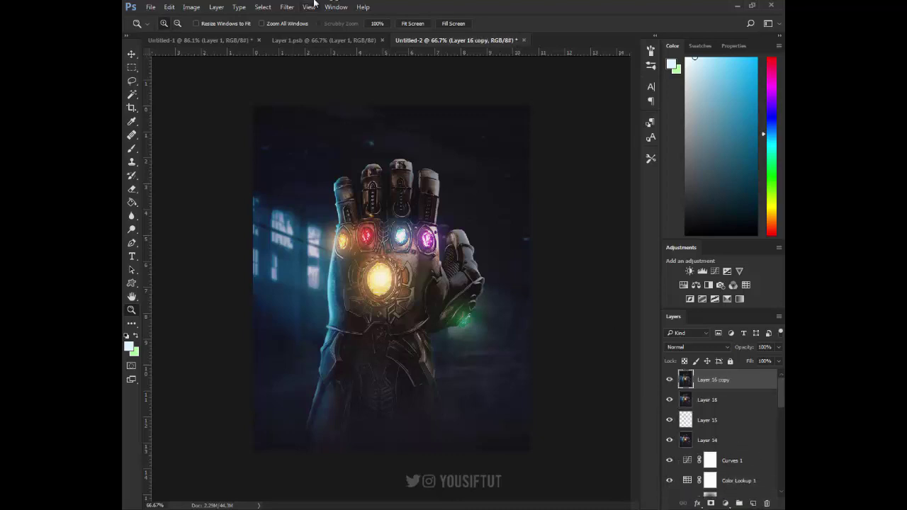
pyautogui.click(286, 6)
pyautogui.click(344, 68)
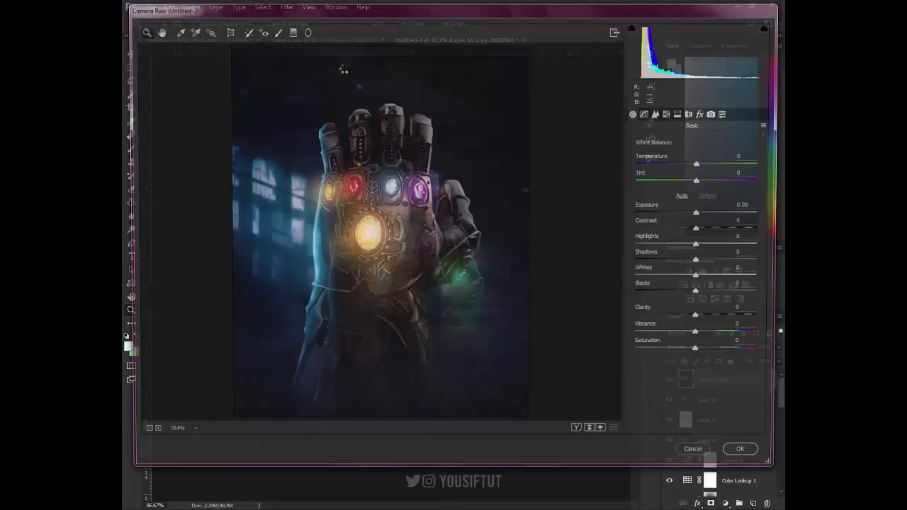
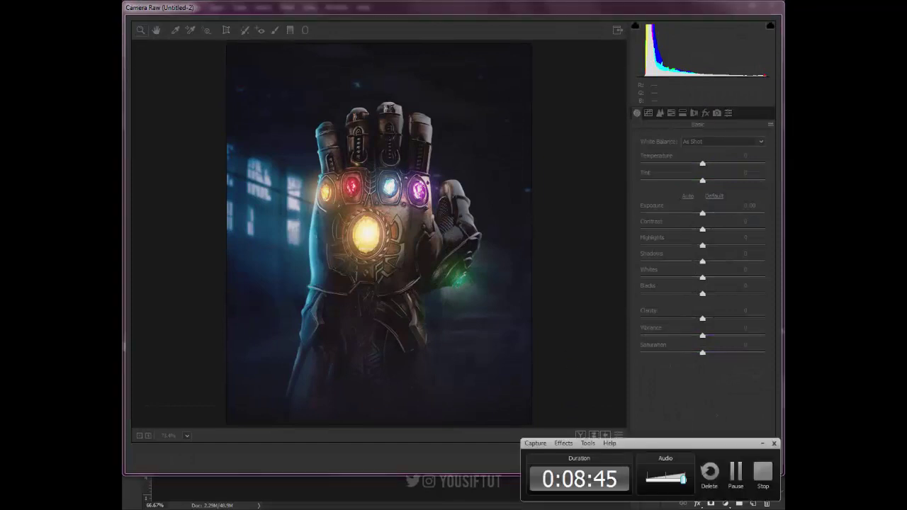
# Step: In Camera Raw, raise Clarity to +48, Vibrance to +21 and Shadows to +11, and lower Highlights
pyautogui.click(733, 319)
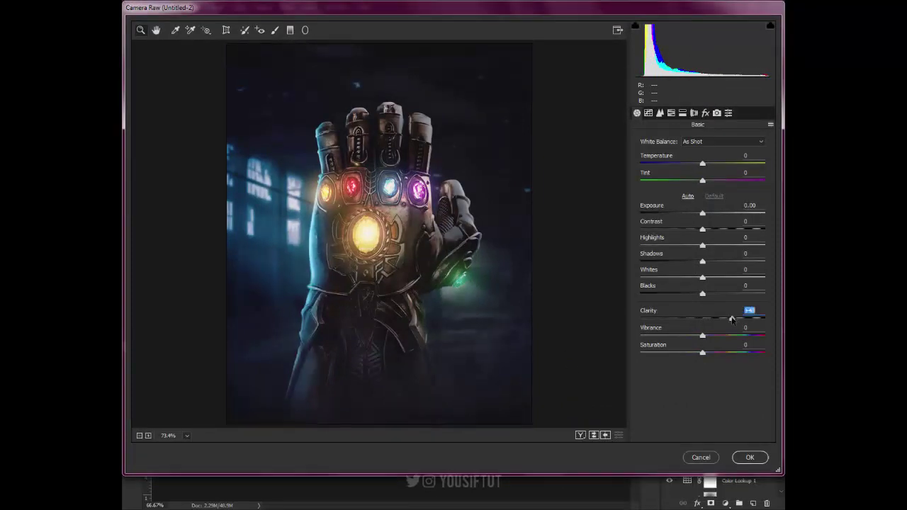
pyautogui.click(716, 336)
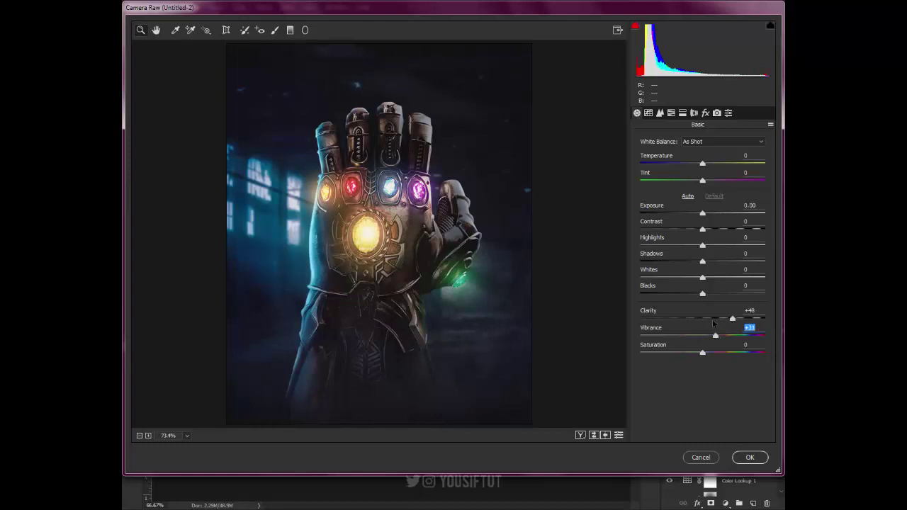
pyautogui.click(709, 261)
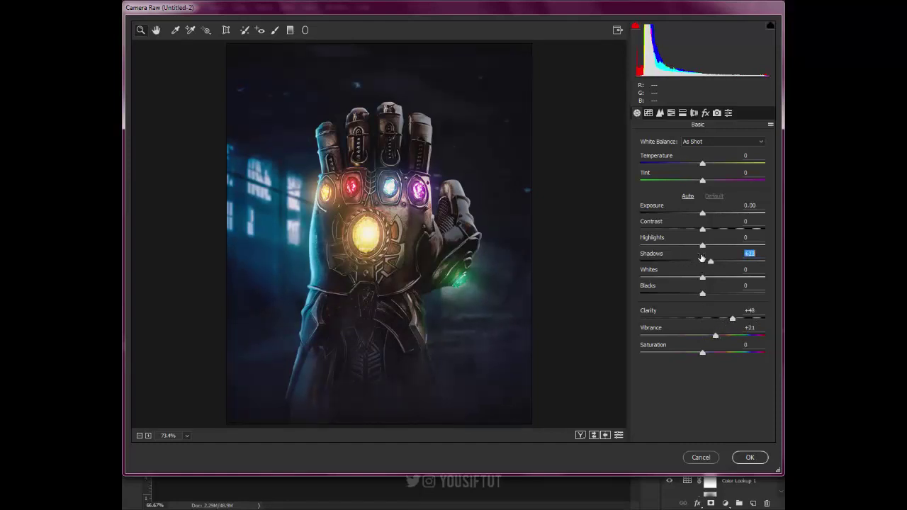
pyautogui.click(689, 245)
pyautogui.moveTo(689, 246); pyautogui.dragTo(697, 246)
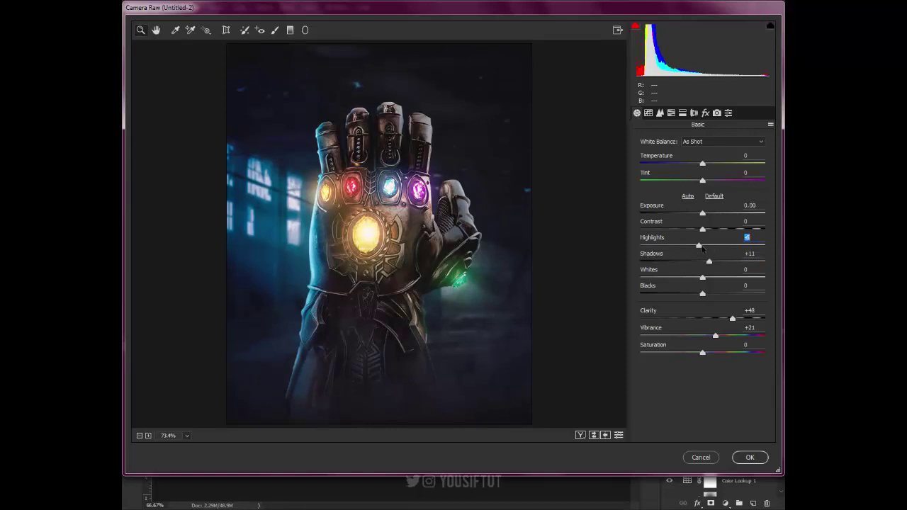
# Step: Shift the blue, red and green primary hues in Camera Calibration (red −12, blue −11) and apply
pyautogui.click(660, 113)
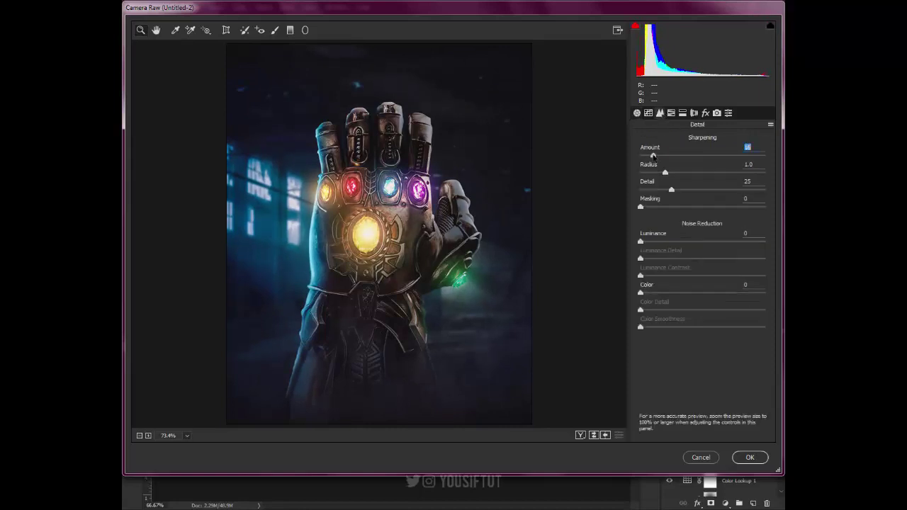
pyautogui.click(717, 113)
pyautogui.moveTo(702, 310)
pyautogui.mouseDown()
pyautogui.moveTo(686, 310)
pyautogui.moveTo(695, 310)
pyautogui.mouseUp()
pyautogui.moveTo(702, 212)
pyautogui.mouseDown()
pyautogui.moveTo(718, 212)
pyautogui.moveTo(696, 212)
pyautogui.mouseUp()
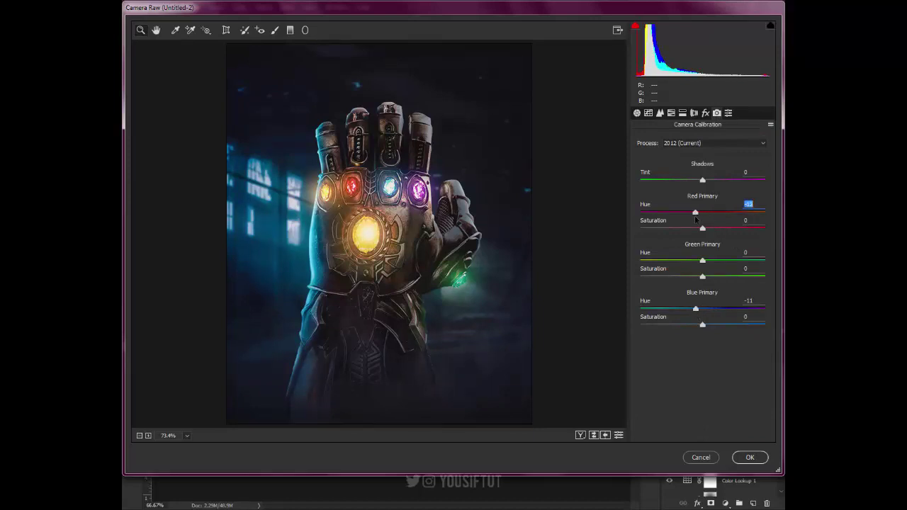
pyautogui.moveTo(723, 260)
pyautogui.mouseDown()
pyautogui.moveTo(691, 260)
pyautogui.moveTo(713, 258)
pyautogui.mouseUp()
pyautogui.click(752, 458)
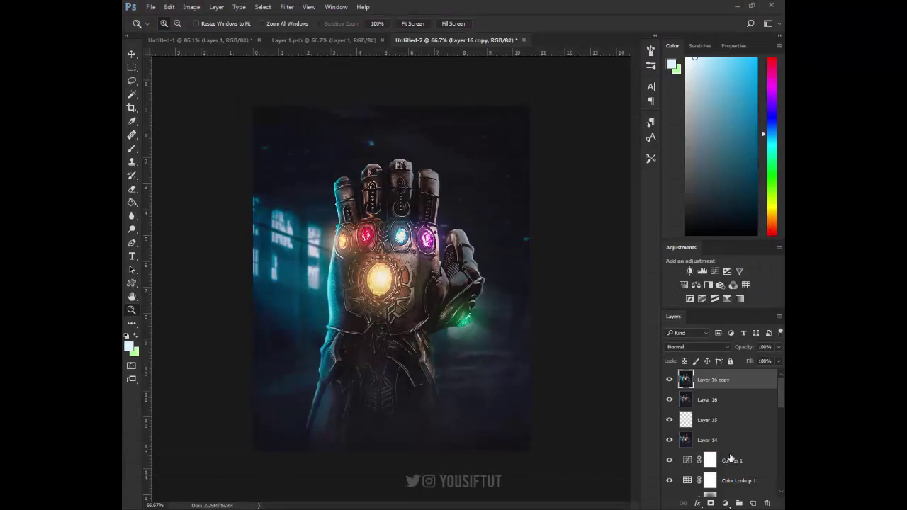
# Step: Toggle Layer 16 copy's visibility to compare the before and after grading
pyautogui.click(670, 381)
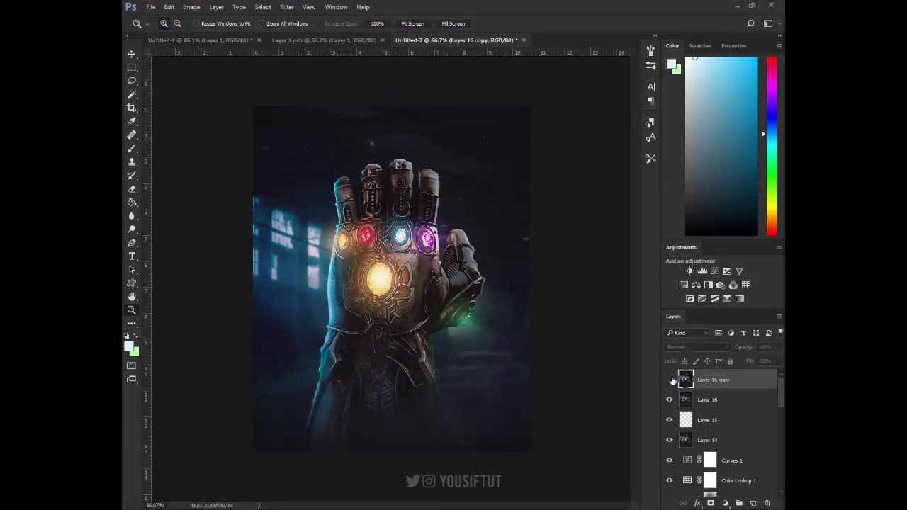
pyautogui.press('v')
pyautogui.click(670, 381)
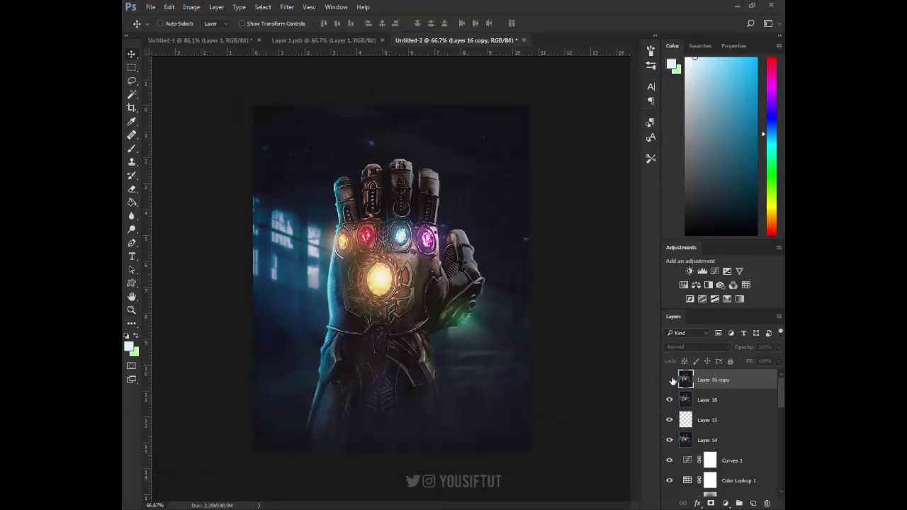
pyautogui.click(670, 380)
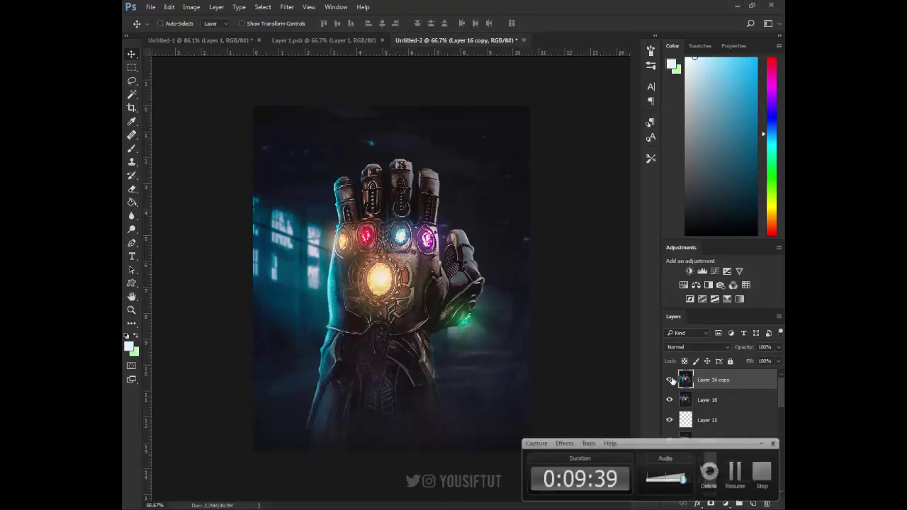
# Step: Flip the gauntlet layer vertically so the fist hangs from the top
pyautogui.hotkey('ctrl', 't')
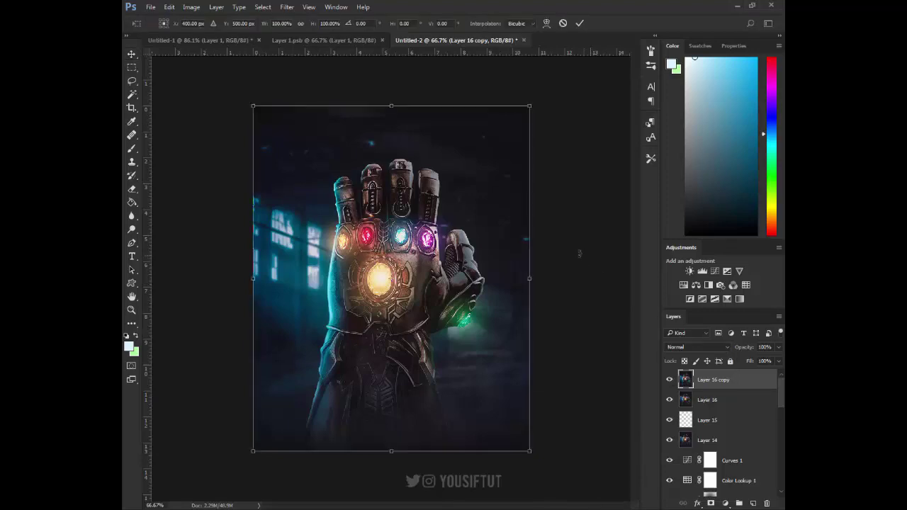
pyautogui.rightClick(466, 157)
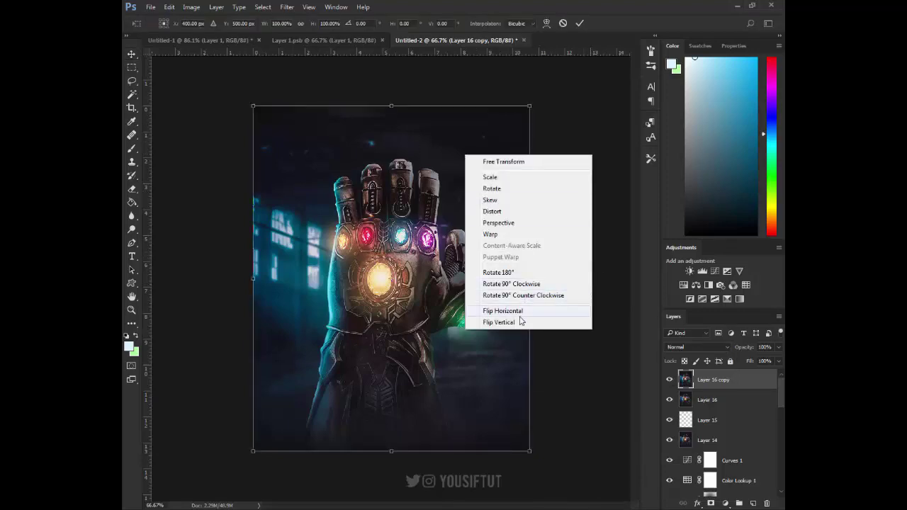
pyautogui.click(510, 323)
pyautogui.press('Return')
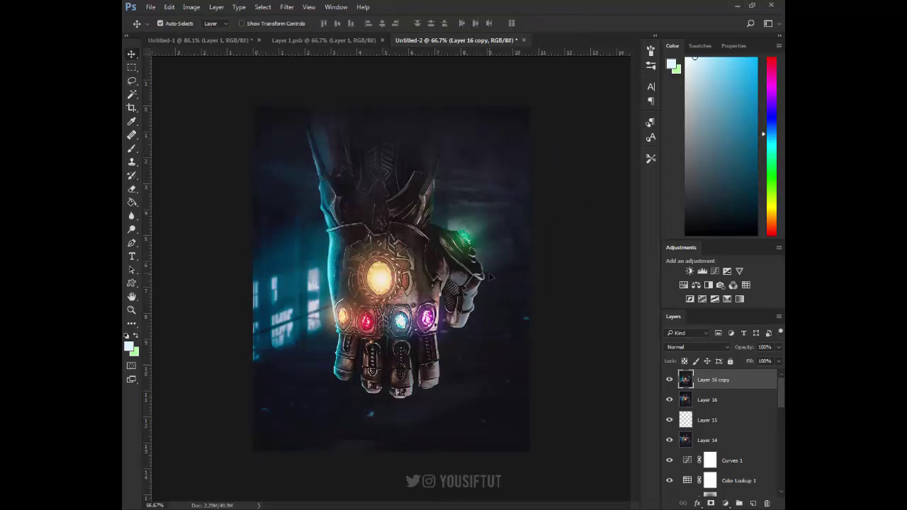
# Step: Flip the gauntlet layer horizontally so the windows sit on the right
pyautogui.hotkey('ctrl', 't')
pyautogui.rightClick(490, 275)
pyautogui.click(528, 430)
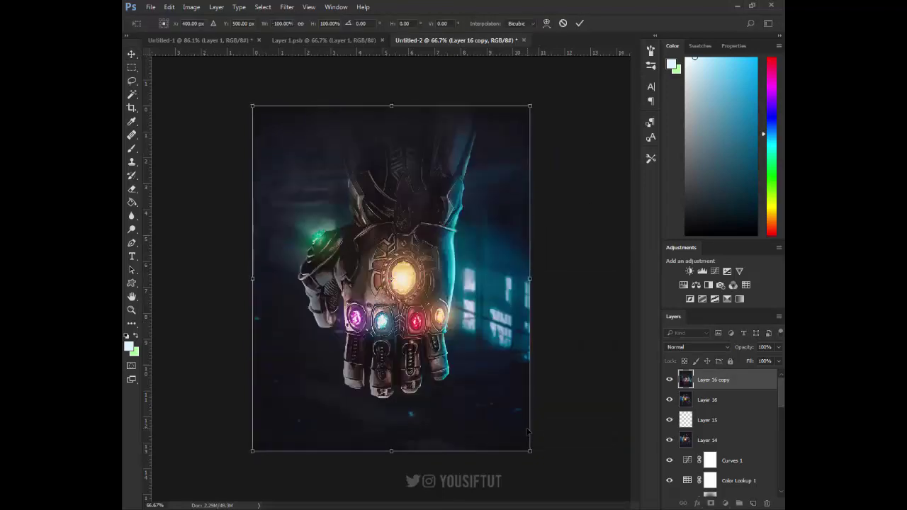
pyautogui.press('Return')
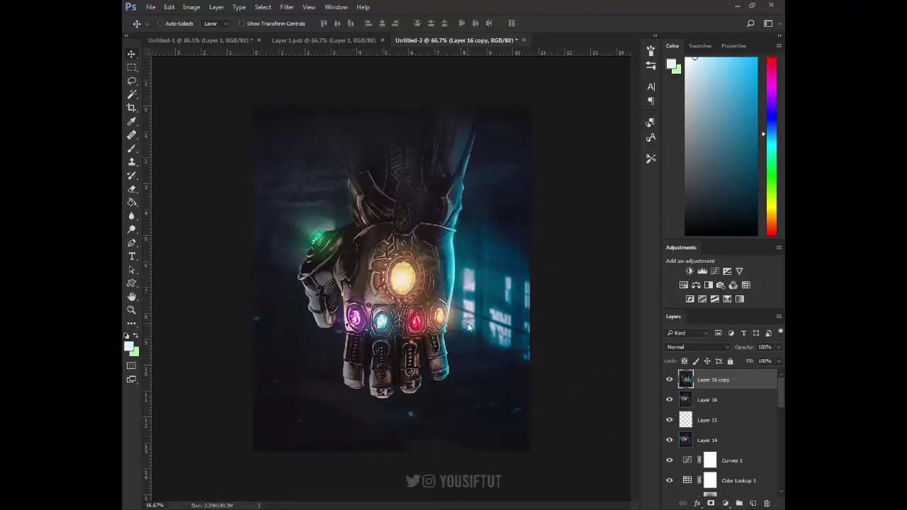
# Step: Type a white AVENGERS title below the gauntlet
pyautogui.press('t')
pyautogui.press('d')
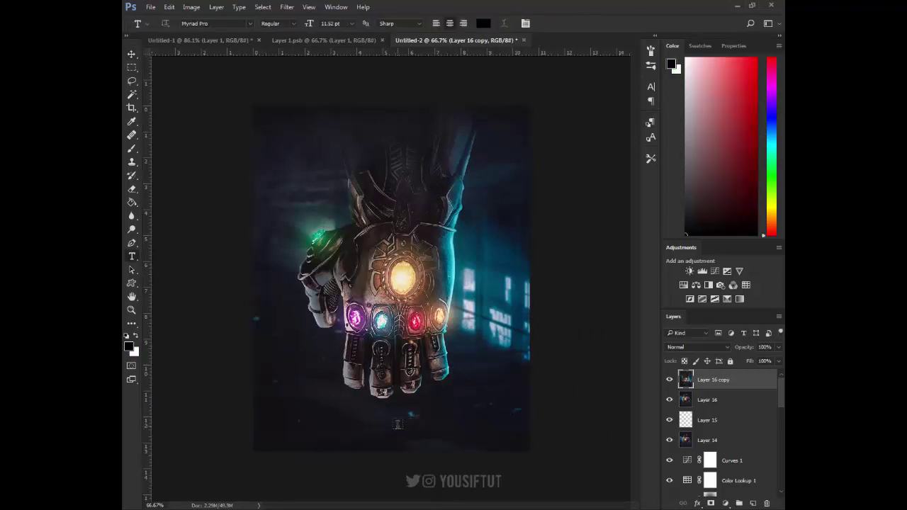
pyautogui.press('x')
pyautogui.click(398, 424)
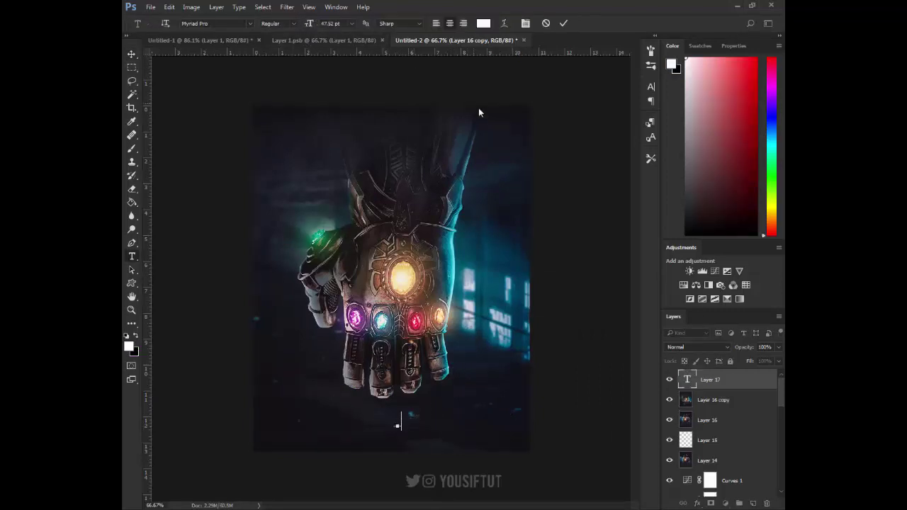
pyautogui.write('AVENGERS')
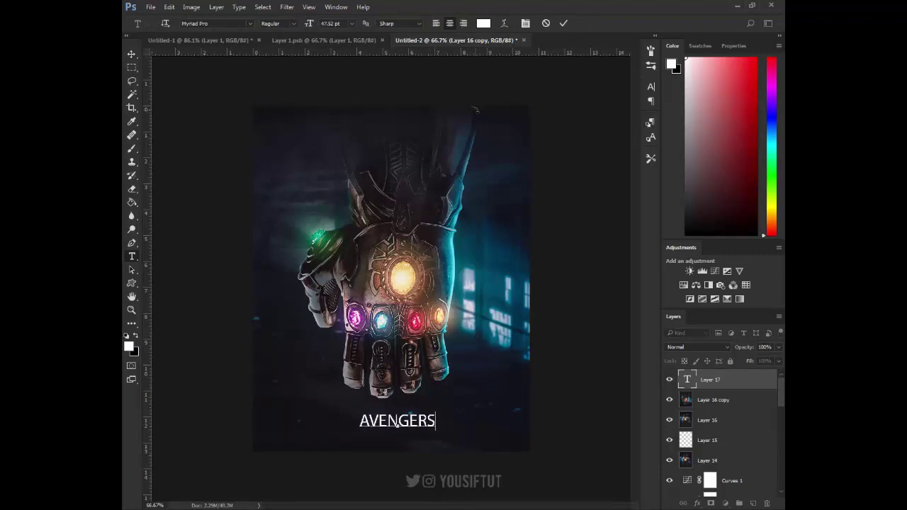
# Step: Widen the AVENGERS tracking to 960 in the Character panel and commit the text
pyautogui.hotkey('ctrl', 'a')
pyautogui.hotkey('alt', 'Right')
pyautogui.hotkey('alt', 'Right')
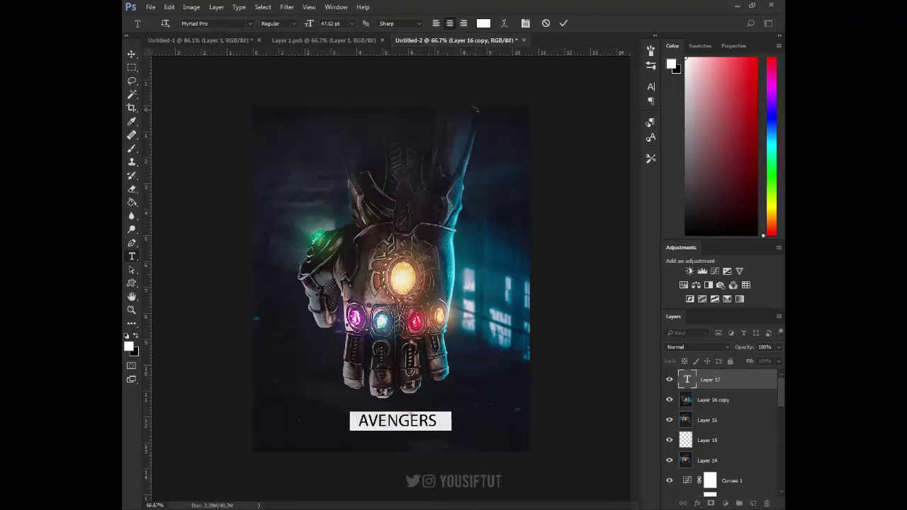
pyautogui.hotkey('alt', 'Right')
pyautogui.hotkey('alt', 'Right')
pyautogui.hotkey('alt', 'Right')
pyautogui.hotkey('alt', 'Right')
pyautogui.hotkey('alt', 'Right')
pyautogui.hotkey('alt', 'Right')
pyautogui.hotkey('alt', 'Right')
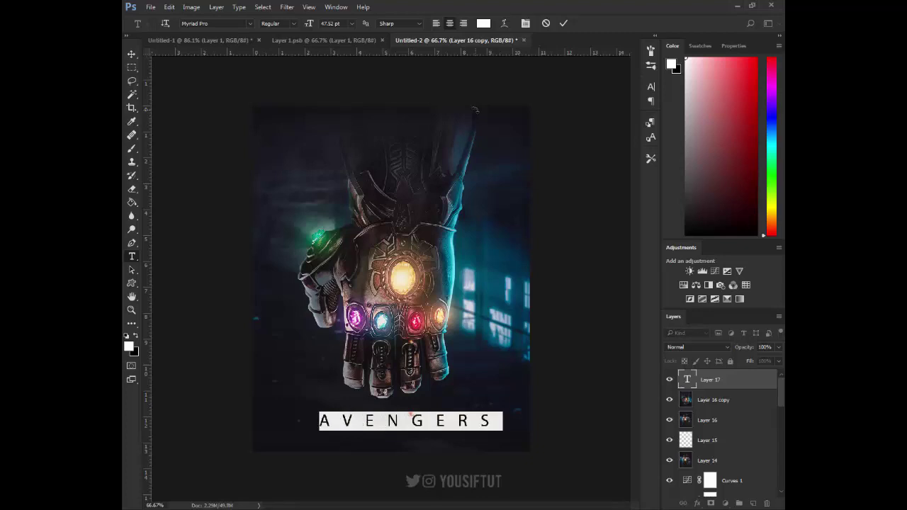
pyautogui.press('ctrl')
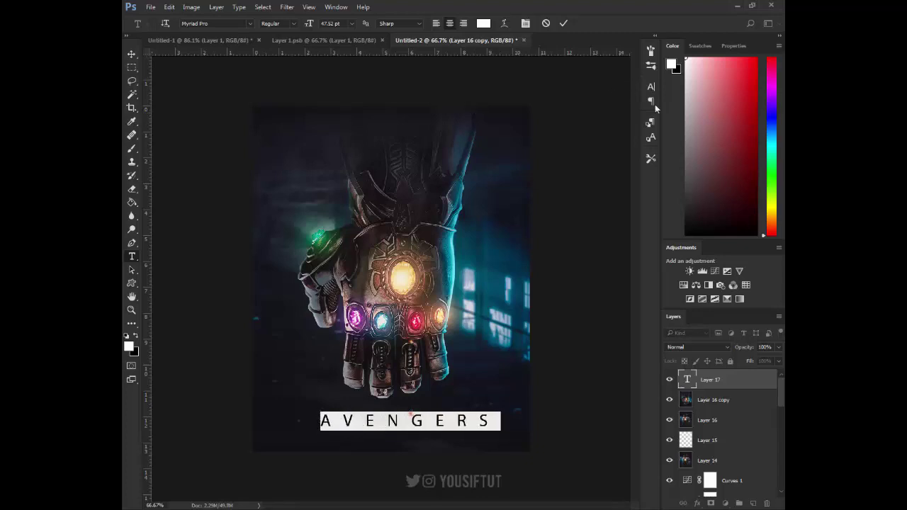
pyautogui.click(651, 141)
pyautogui.click(651, 88)
pyautogui.moveTo(593, 125); pyautogui.dragTo(598, 125)
pyautogui.click(648, 89)
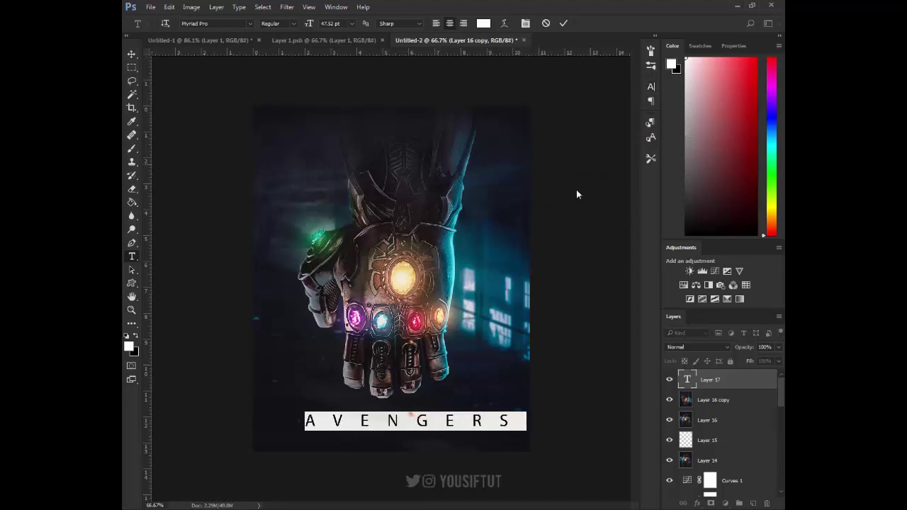
pyautogui.hotkey('ctrl', 'Return')
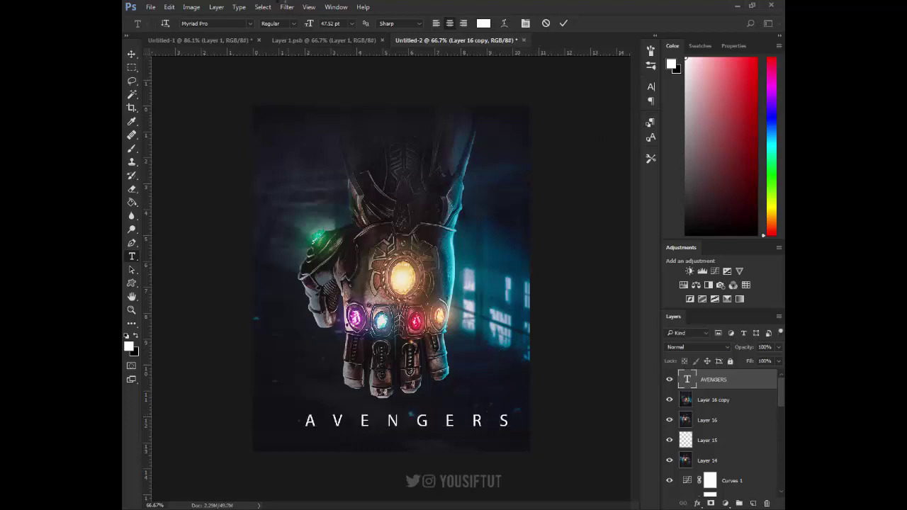
# Step: Convert the AVENGERS layer to a smart object and scale it down
pyautogui.click(287, 7)
pyautogui.click(309, 35)
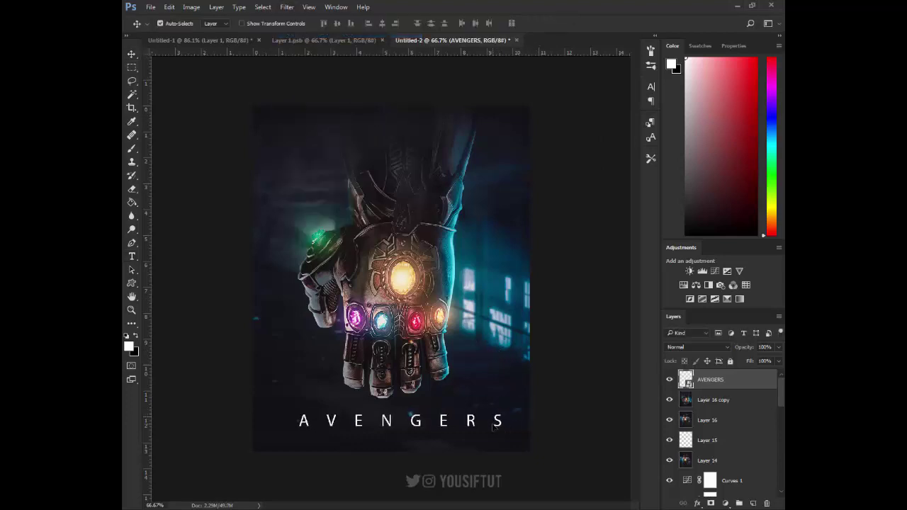
pyautogui.hotkey('ctrl', 't')
pyautogui.moveTo(509, 429); pyautogui.dragTo(470, 420)
pyautogui.press('Return')
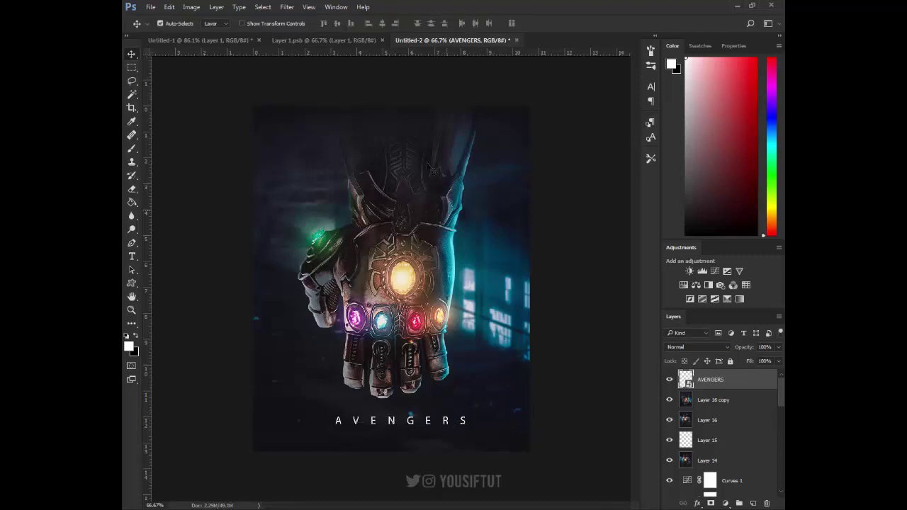
# Step: Clear the selection and zoom in on the AVENGERS title
pyautogui.hotkey('ctrl', 'a')
pyautogui.hotkey('ctrl', 'd')
pyautogui.press('z')
pyautogui.click(404, 415)
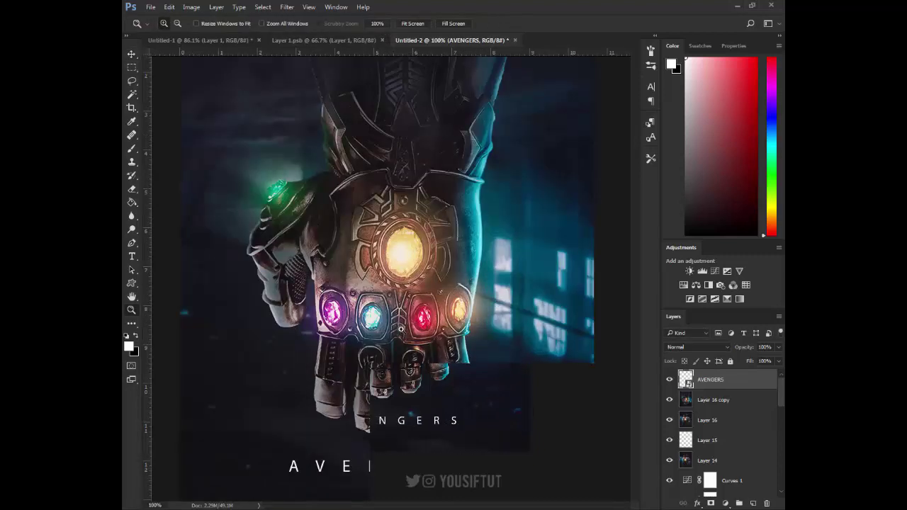
pyautogui.click(405, 372)
pyautogui.press('t')
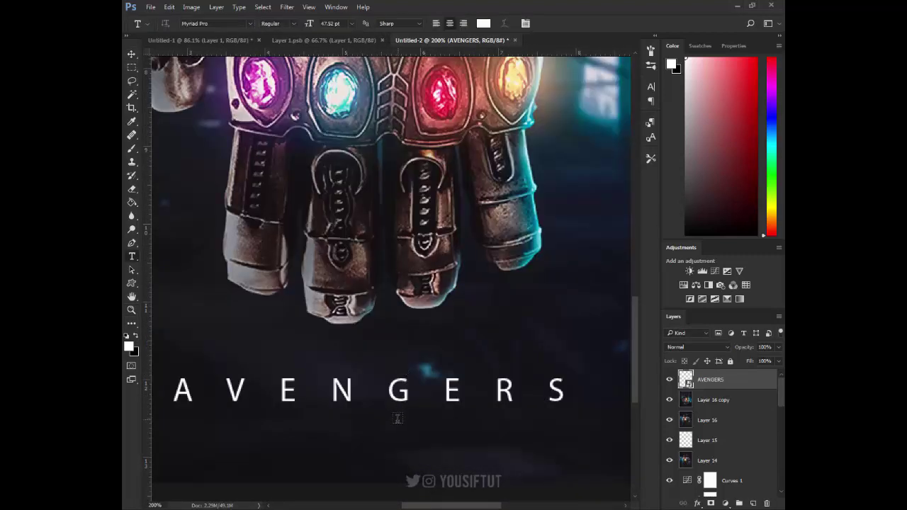
pyautogui.click(397, 419)
pyautogui.click(651, 87)
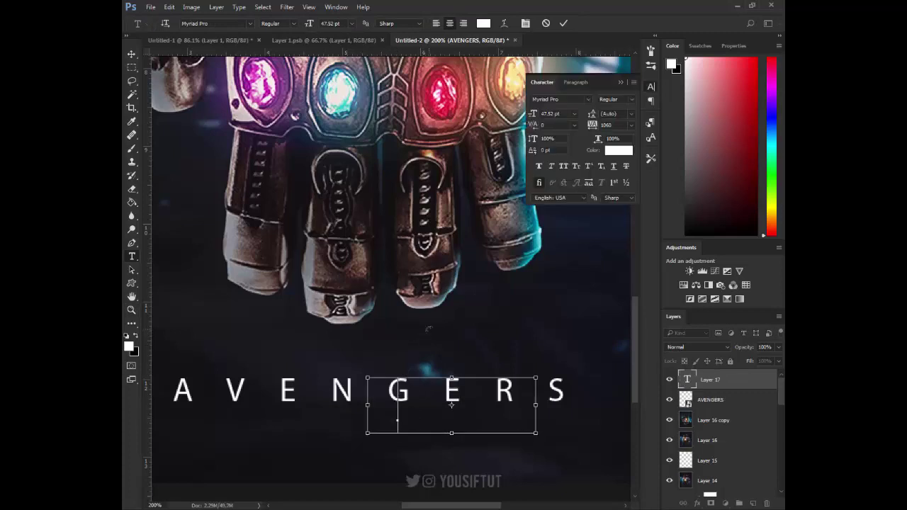
pyautogui.moveTo(590, 126); pyautogui.dragTo(567, 129)
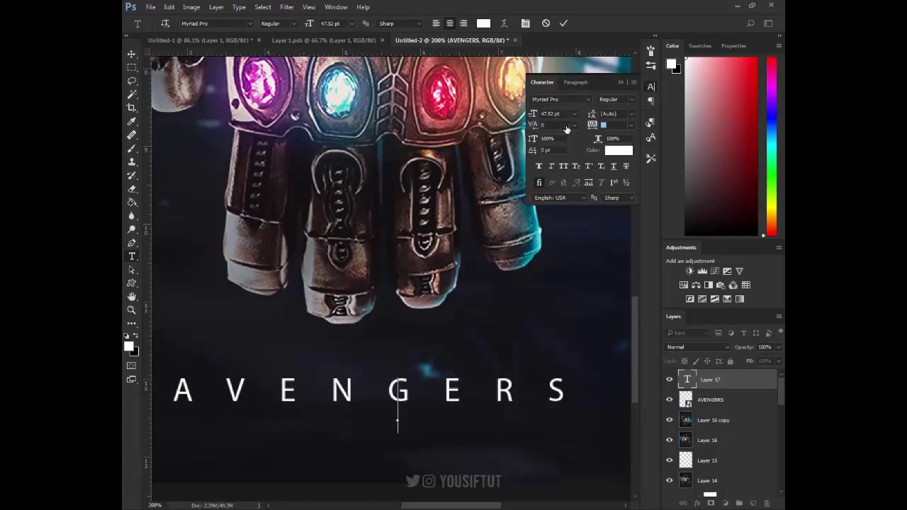
pyautogui.click(648, 89)
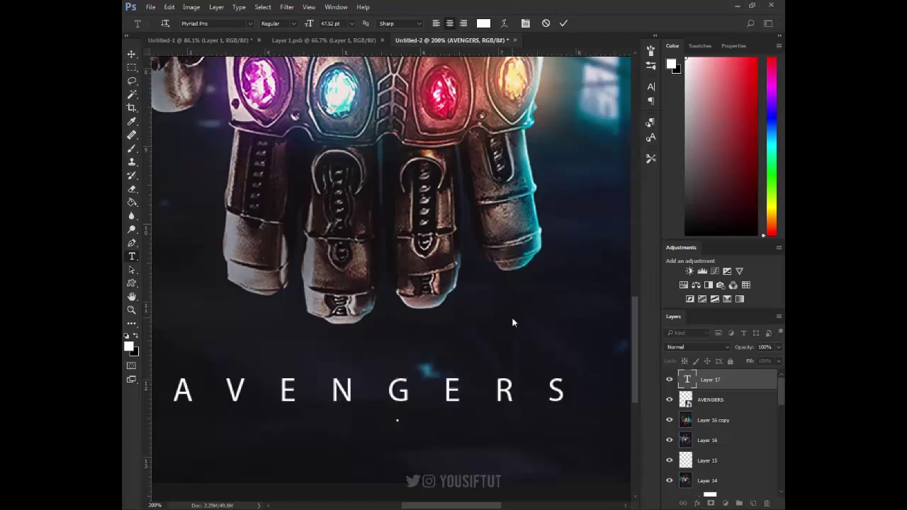
pyautogui.write('FOUR')
pyautogui.hotkey('ctrl', 'a')
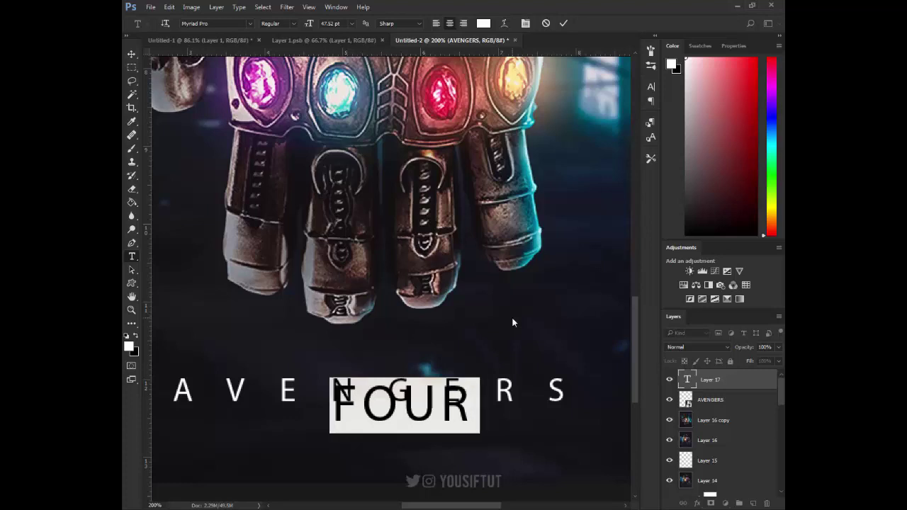
pyautogui.hotkey('alt', 'Right')
pyautogui.hotkey('alt', 'Right')
pyautogui.hotkey('alt', 'Right')
pyautogui.hotkey('alt', 'Right')
pyautogui.hotkey('alt', 'Right')
pyautogui.hotkey('ctrl', 't')
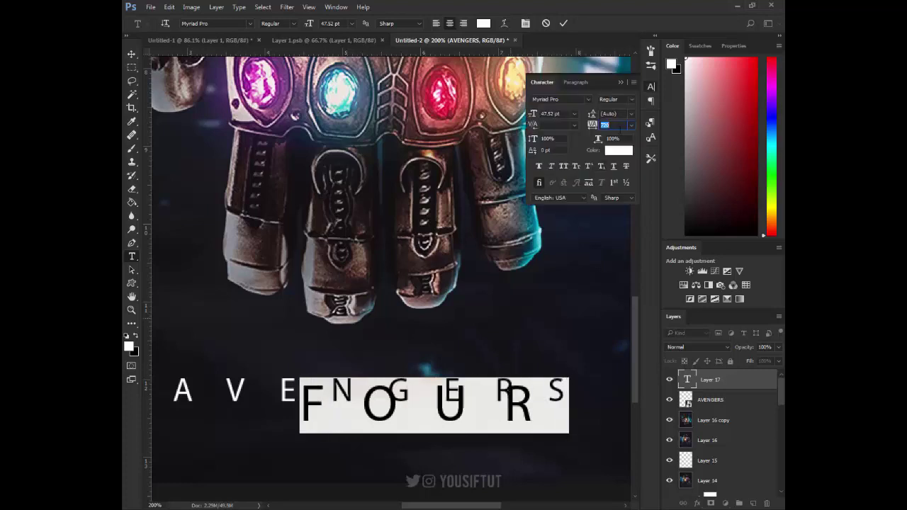
pyautogui.moveTo(593, 126); pyautogui.dragTo(639, 120)
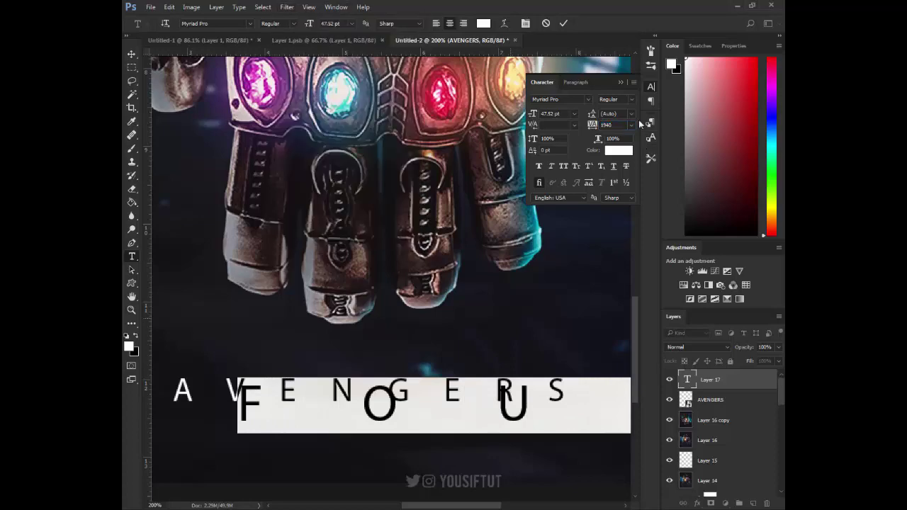
pyautogui.click(651, 86)
pyautogui.click(563, 22)
pyautogui.click(287, 7)
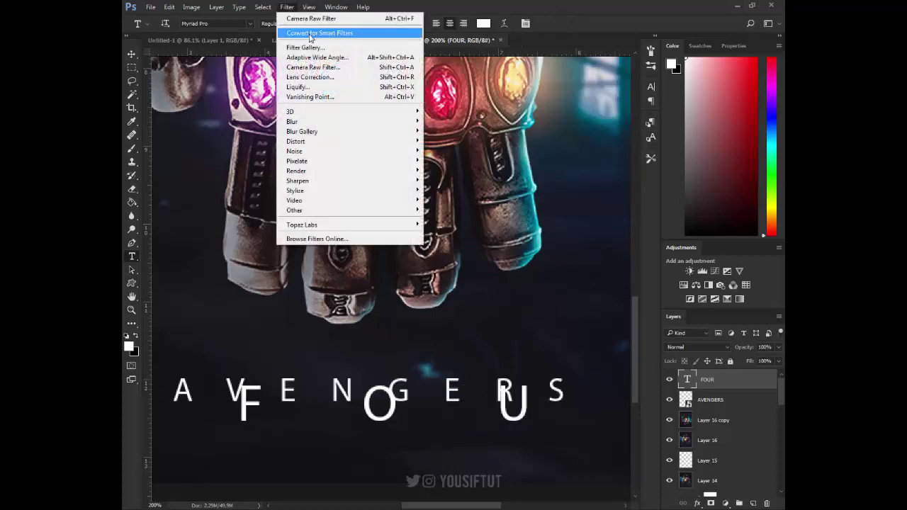
pyautogui.click(310, 33)
pyautogui.press('v')
pyautogui.hotkey('ctrl', '-')
pyautogui.moveTo(456, 407); pyautogui.dragTo(448, 422)
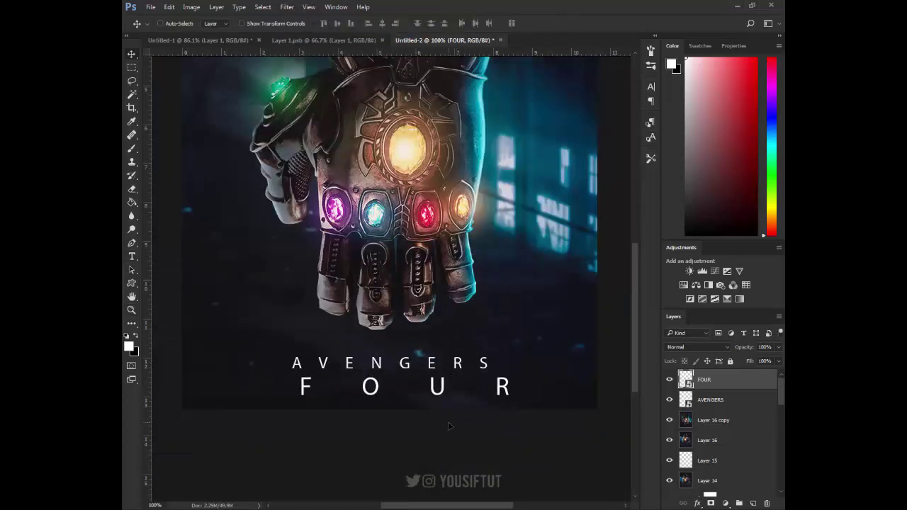
pyautogui.hotkey('ctrl', 't')
pyautogui.moveTo(511, 396); pyautogui.dragTo(455, 394)
pyautogui.press('Return')
pyautogui.hotkey('ctrl', 'a')
pyautogui.click(383, 24)
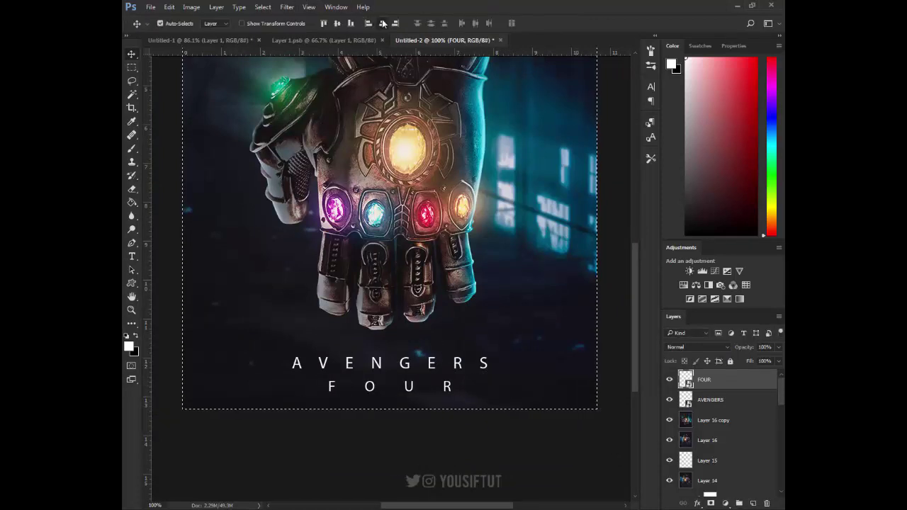
pyautogui.hotkey('ctrl', 'd')
pyautogui.hotkey('ctrl', 't')
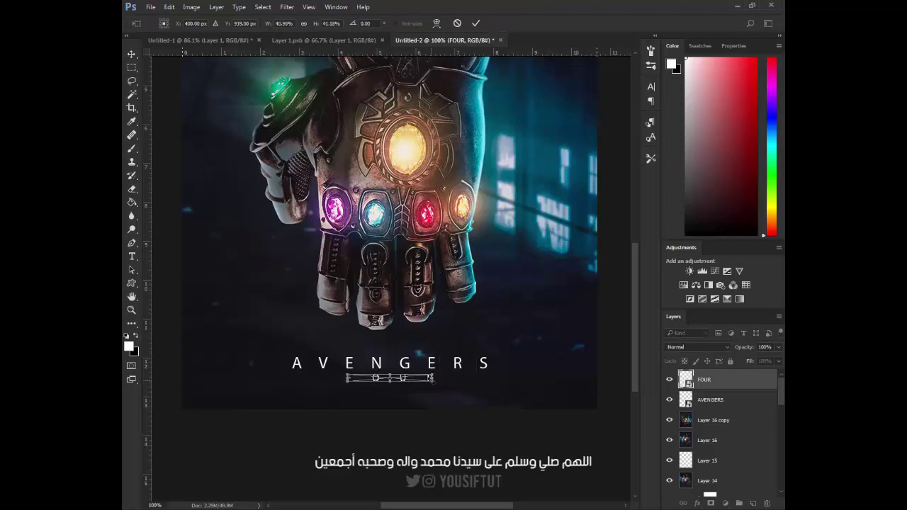
pyautogui.press('Return')
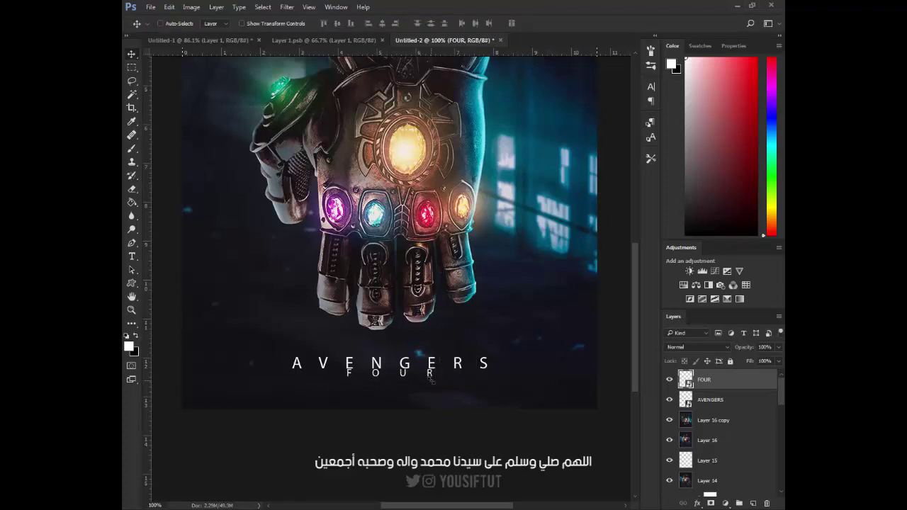
pyautogui.press('Down')
pyautogui.press('Down')
pyautogui.press('Down')
pyautogui.hotkey('ctrl', '0')
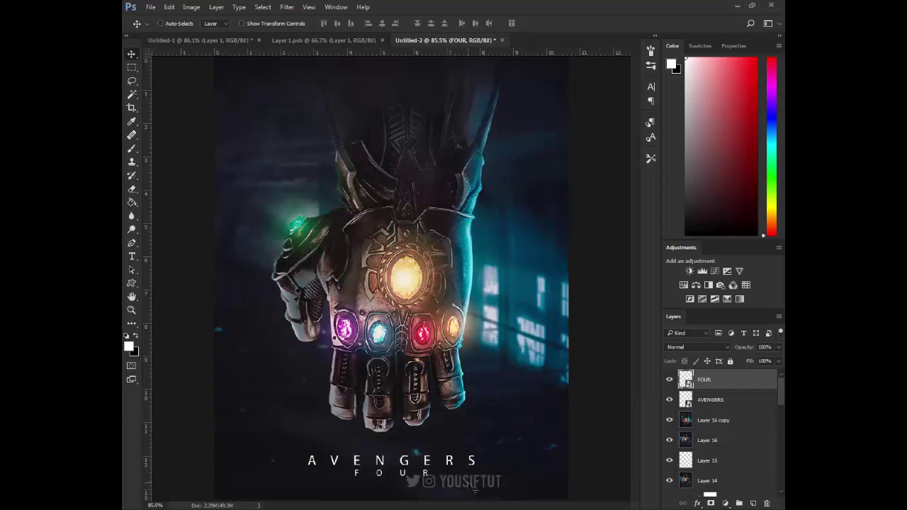
pyautogui.press('Delete')
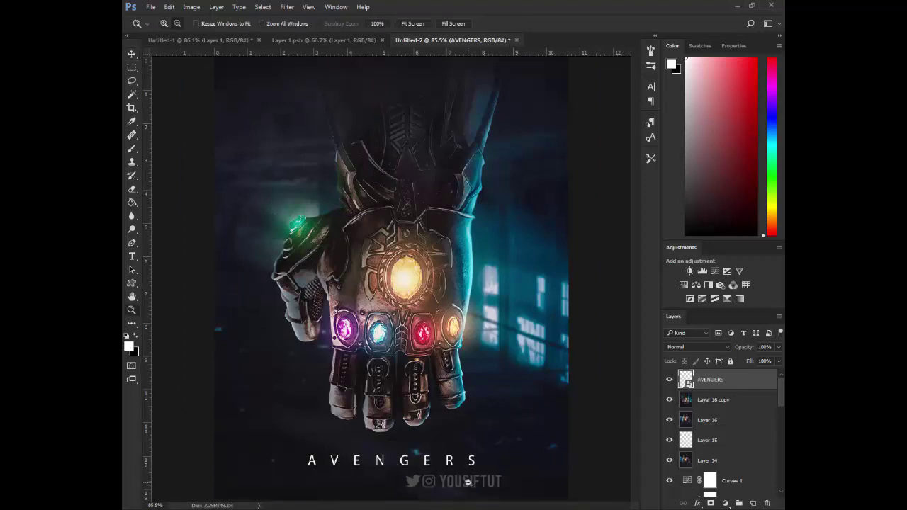
# Step: Scale AVENGERS down to about 64%, set its opacity to 38% and move it lower
pyautogui.keyDown('ctrl'); pyautogui.keyDown('alt'); pyautogui.click(468, 482); pyautogui.keyUp('alt'); pyautogui.keyUp('ctrl')
pyautogui.hotkey('ctrl', 't')
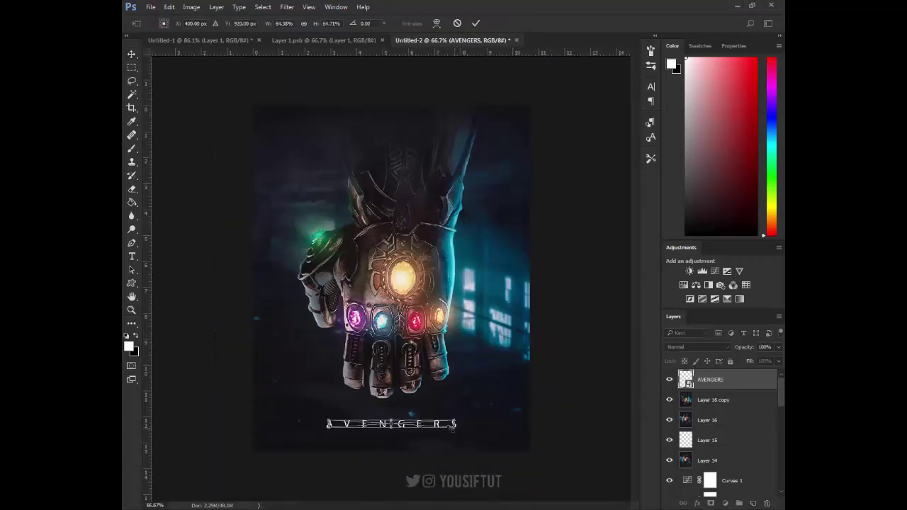
pyautogui.moveTo(460, 430); pyautogui.dragTo(426, 426)
pyautogui.press('Return')
pyautogui.moveTo(741, 347); pyautogui.dragTo(722, 348)
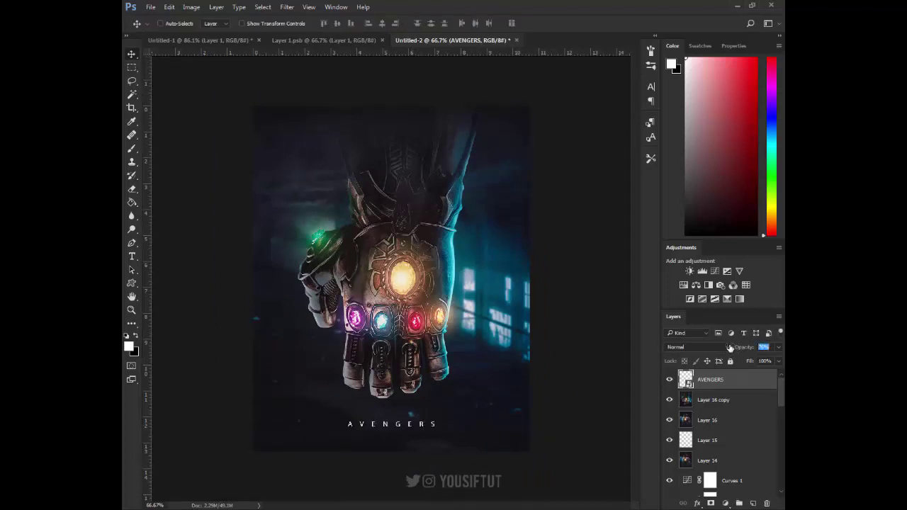
pyautogui.write('38')
pyautogui.moveTo(501, 317); pyautogui.dragTo(502, 332)
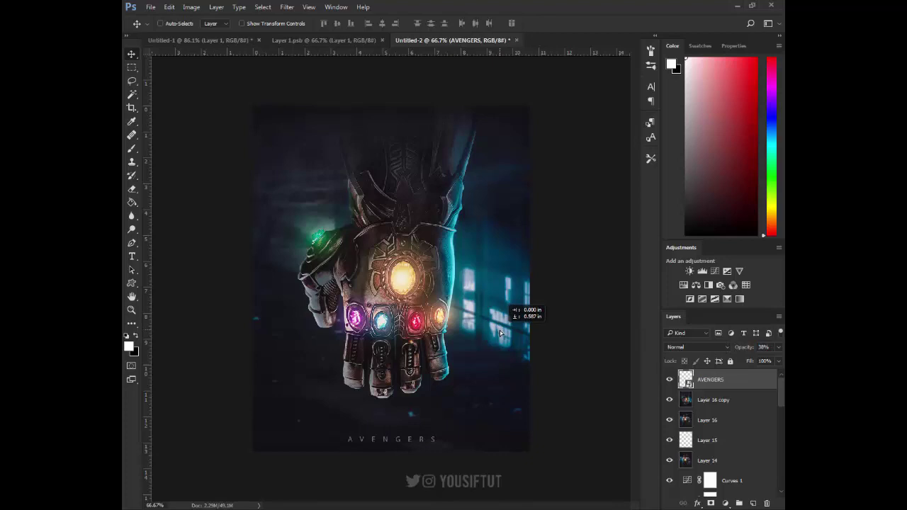
# Step: Type a MARVEL STUDIOS text line just above the AVENGERS title
pyautogui.hotkey('ctrl', '+')
pyautogui.press('t')
pyautogui.click(454, 432)
pyautogui.write('F D')
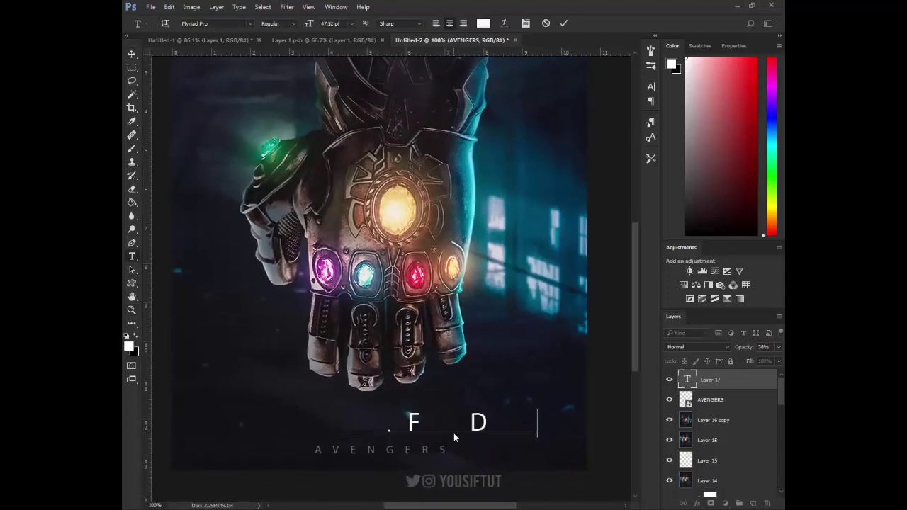
pyautogui.press('BackSpace')
pyautogui.press('BackSpace')
pyautogui.press('BackSpace')
pyautogui.write('MARVEL STUD')
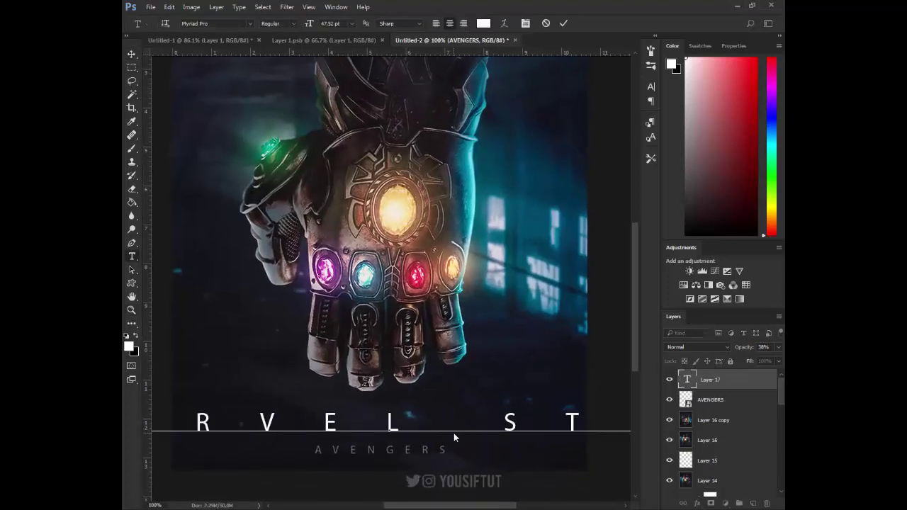
pyautogui.write('U')
# Step: Set MARVEL STUDIOS to 6.52 pt with 980 tracking and commit it
pyautogui.hotkey('ctrl', 'a')
pyautogui.moveTo(309, 24)
pyautogui.mouseDown()
pyautogui.moveTo(287, 23)
pyautogui.moveTo(314, 26)
pyautogui.mouseUp()
pyautogui.click(651, 87)
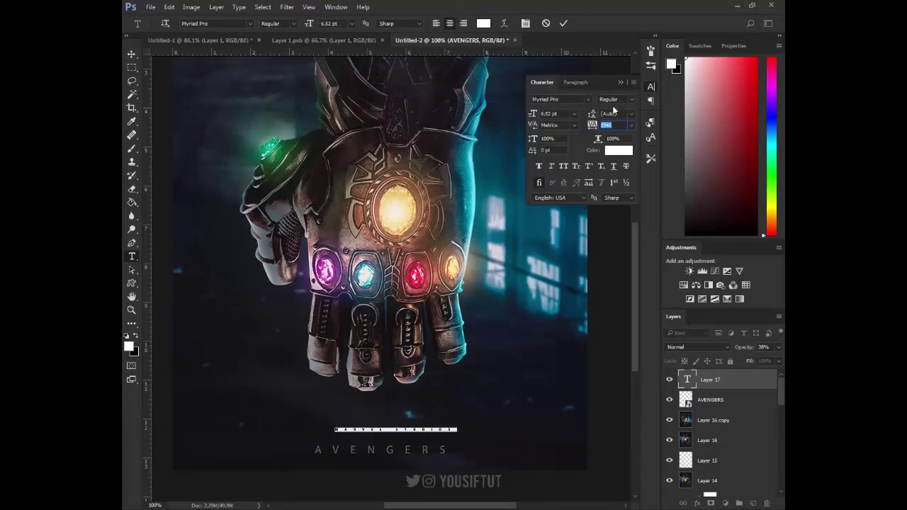
pyautogui.moveTo(593, 125); pyautogui.dragTo(564, 128)
pyautogui.click(132, 55)
# Step: Convert MARVEL STUDIOS to a smart object, nudge it right and set 50% opacity
pyautogui.click(287, 7)
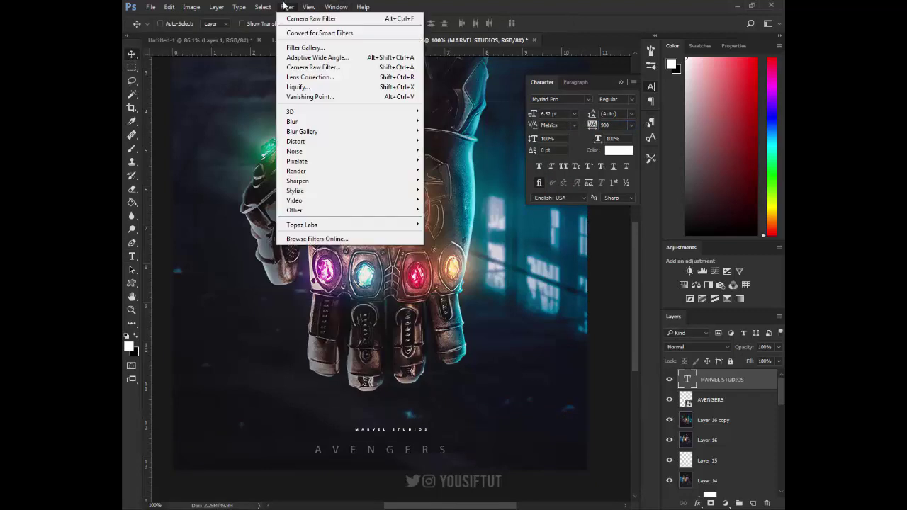
pyautogui.click(319, 31)
pyautogui.click(651, 87)
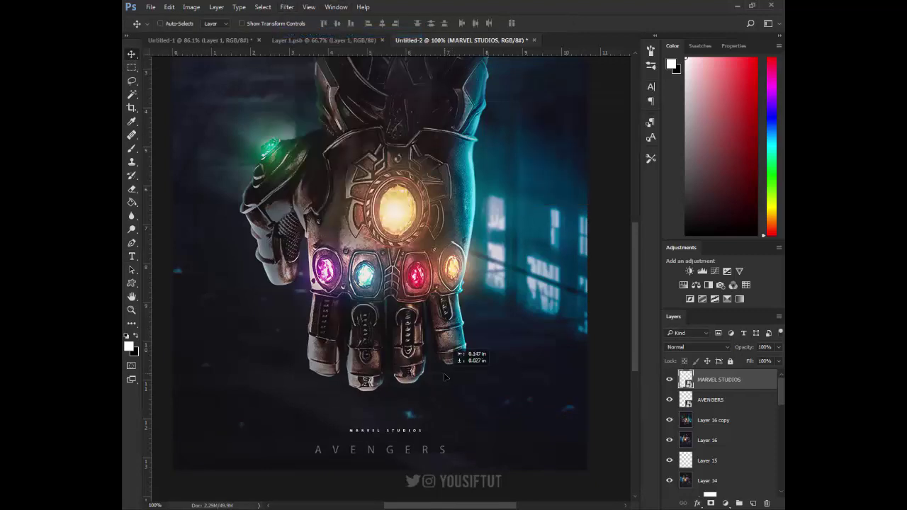
pyautogui.press('z')
pyautogui.click(419, 410)
pyautogui.press('v')
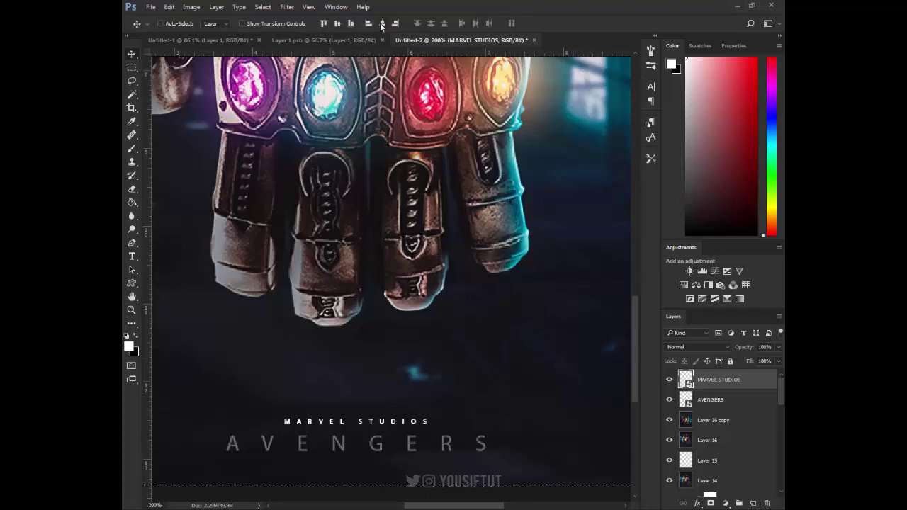
pyautogui.press('Right')
pyautogui.press('5')
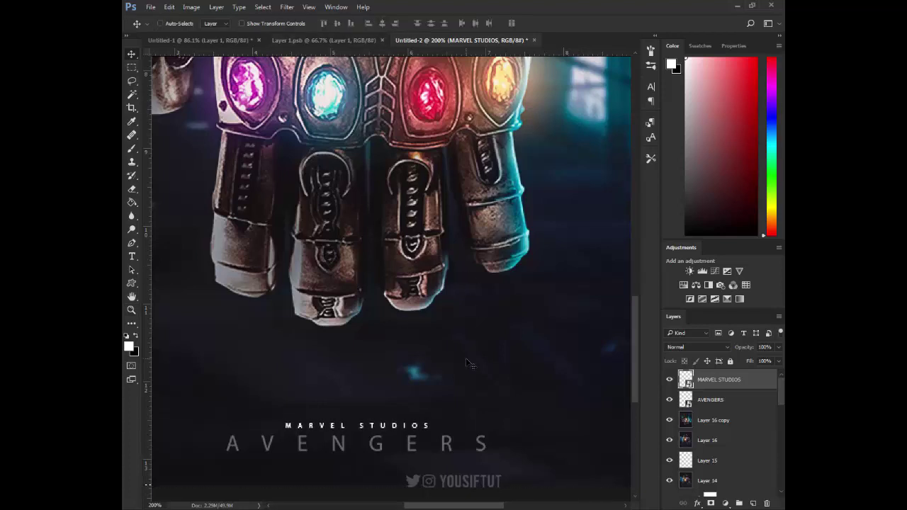
# Step: Group the MARVEL STUDIOS and AVENGERS layers into Group 1
pyautogui.hotkey('ctrl', '0')
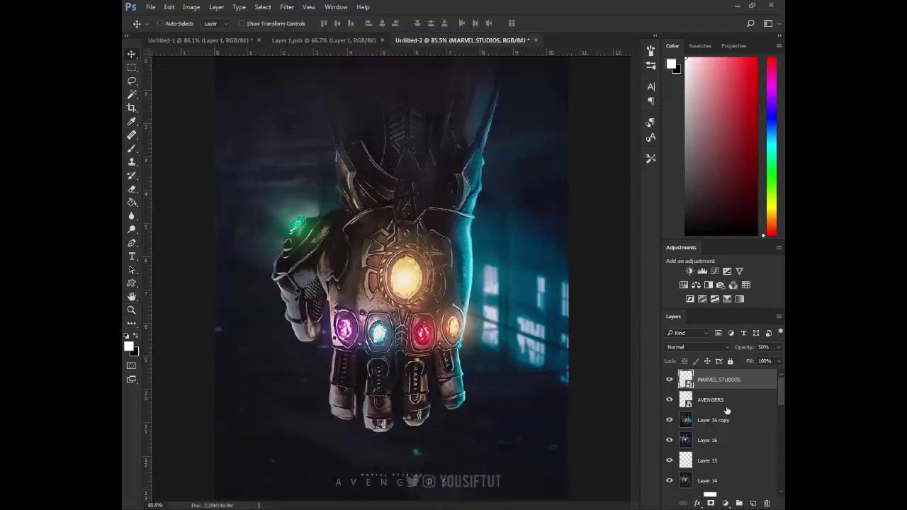
pyautogui.keyDown('shift'); pyautogui.click(726, 405); pyautogui.keyUp('shift')
pyautogui.hotkey('ctrl', 'g')
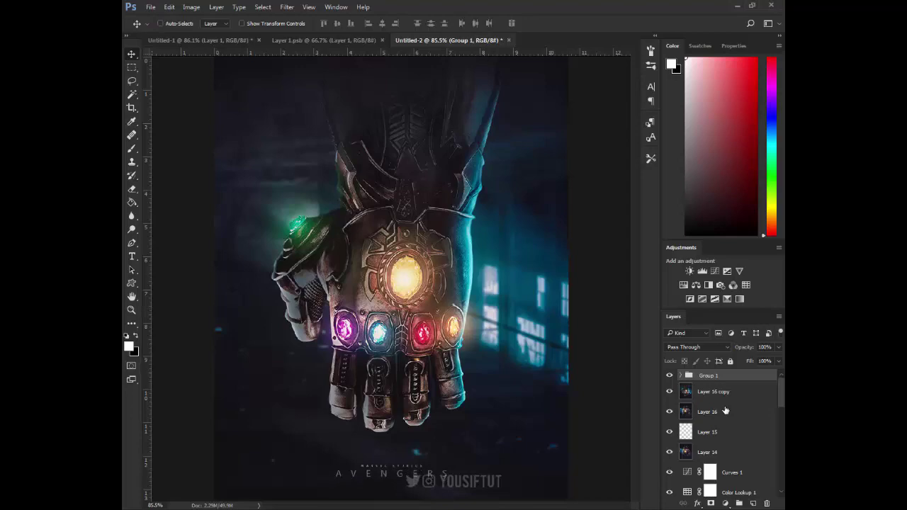
pyautogui.hotkey('ctrl', '-')
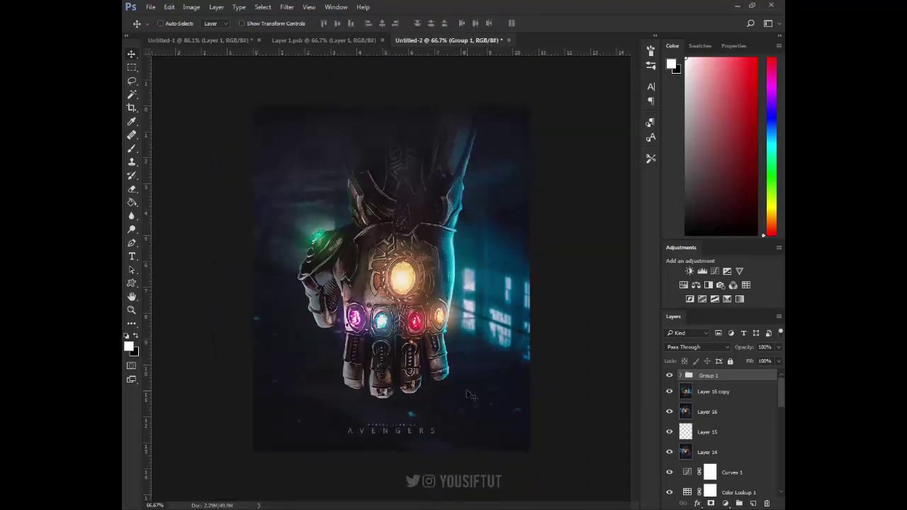